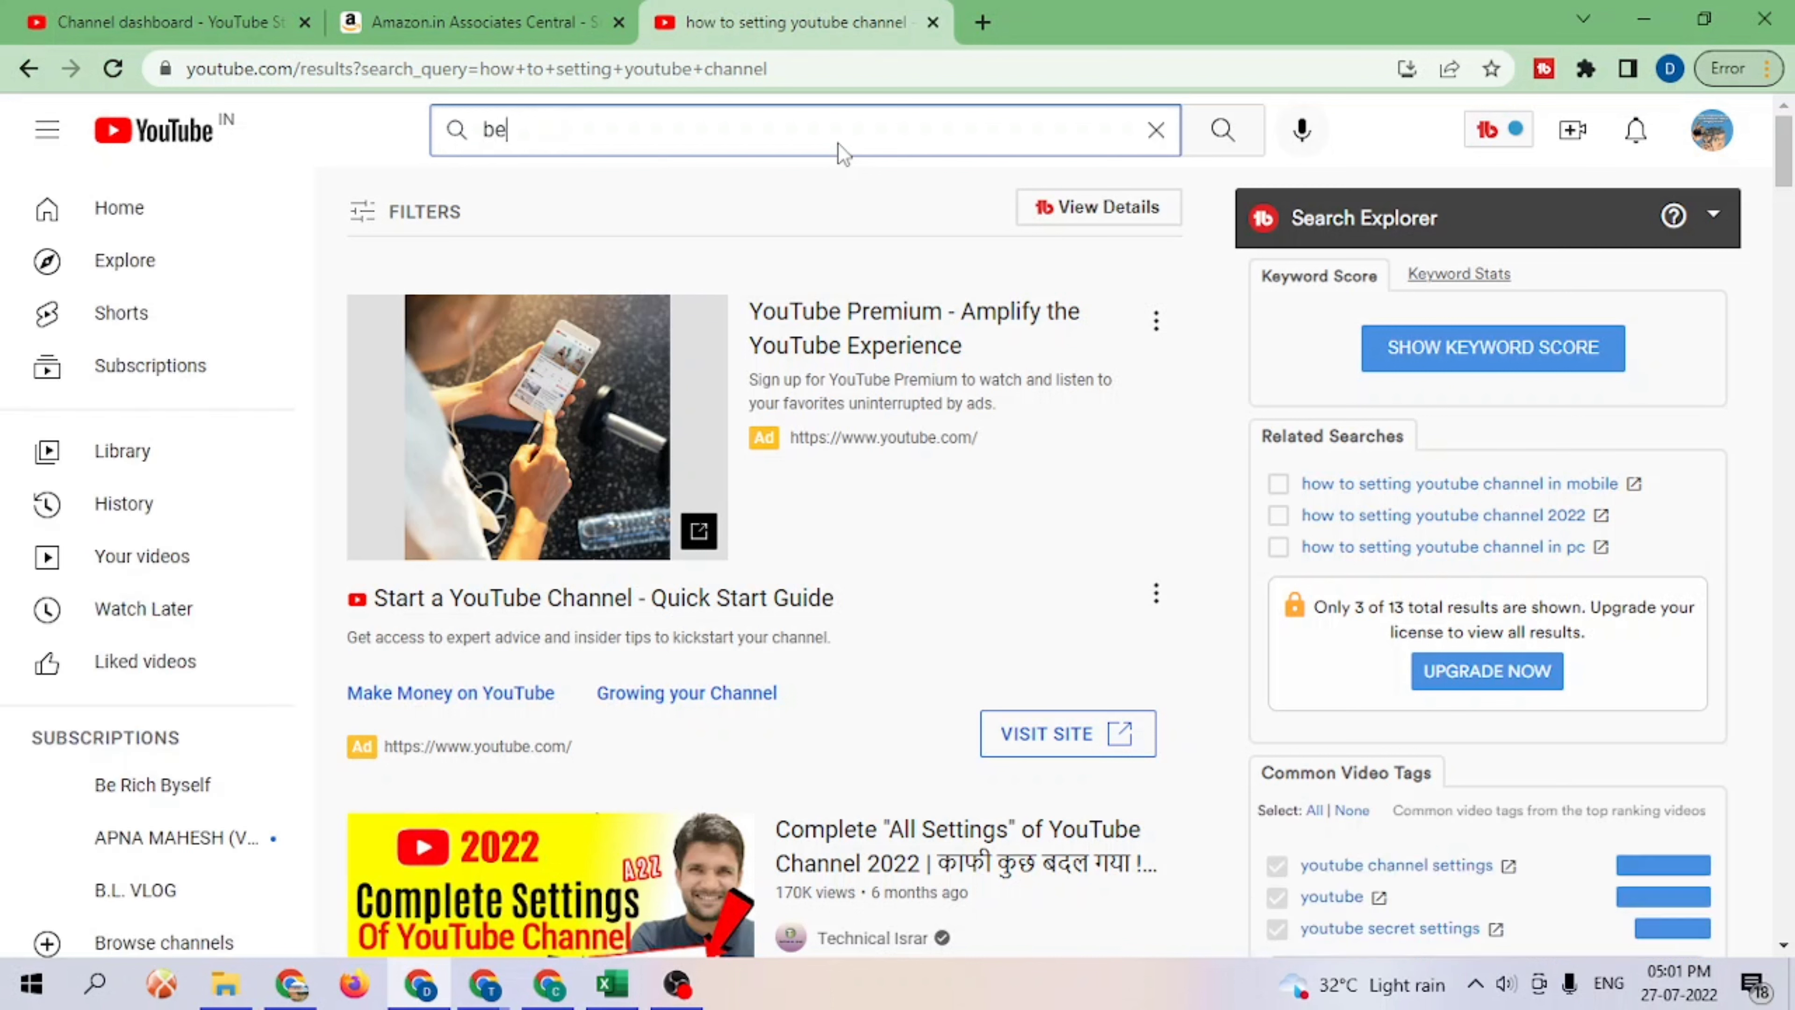
# Step: Search YouTube for 'be rich byself' and open the Be Rich Byself channel page
pyautogui.write('ch by')
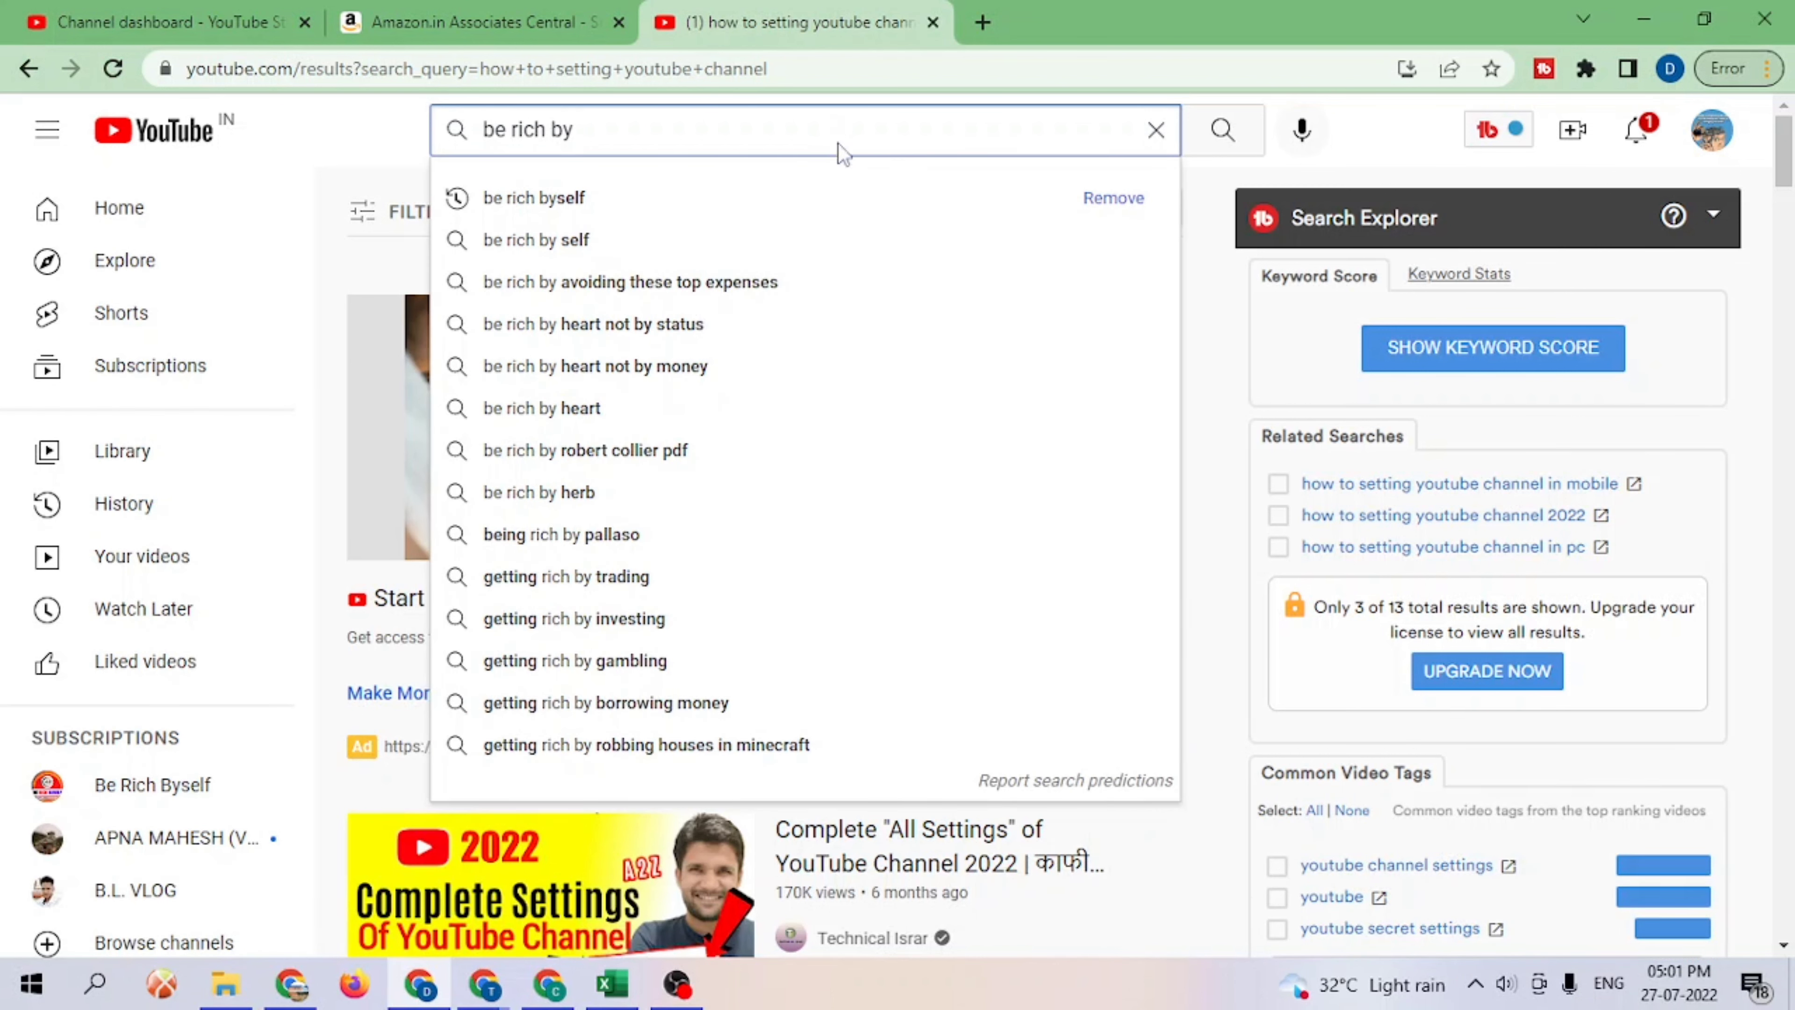
pyautogui.write('se')
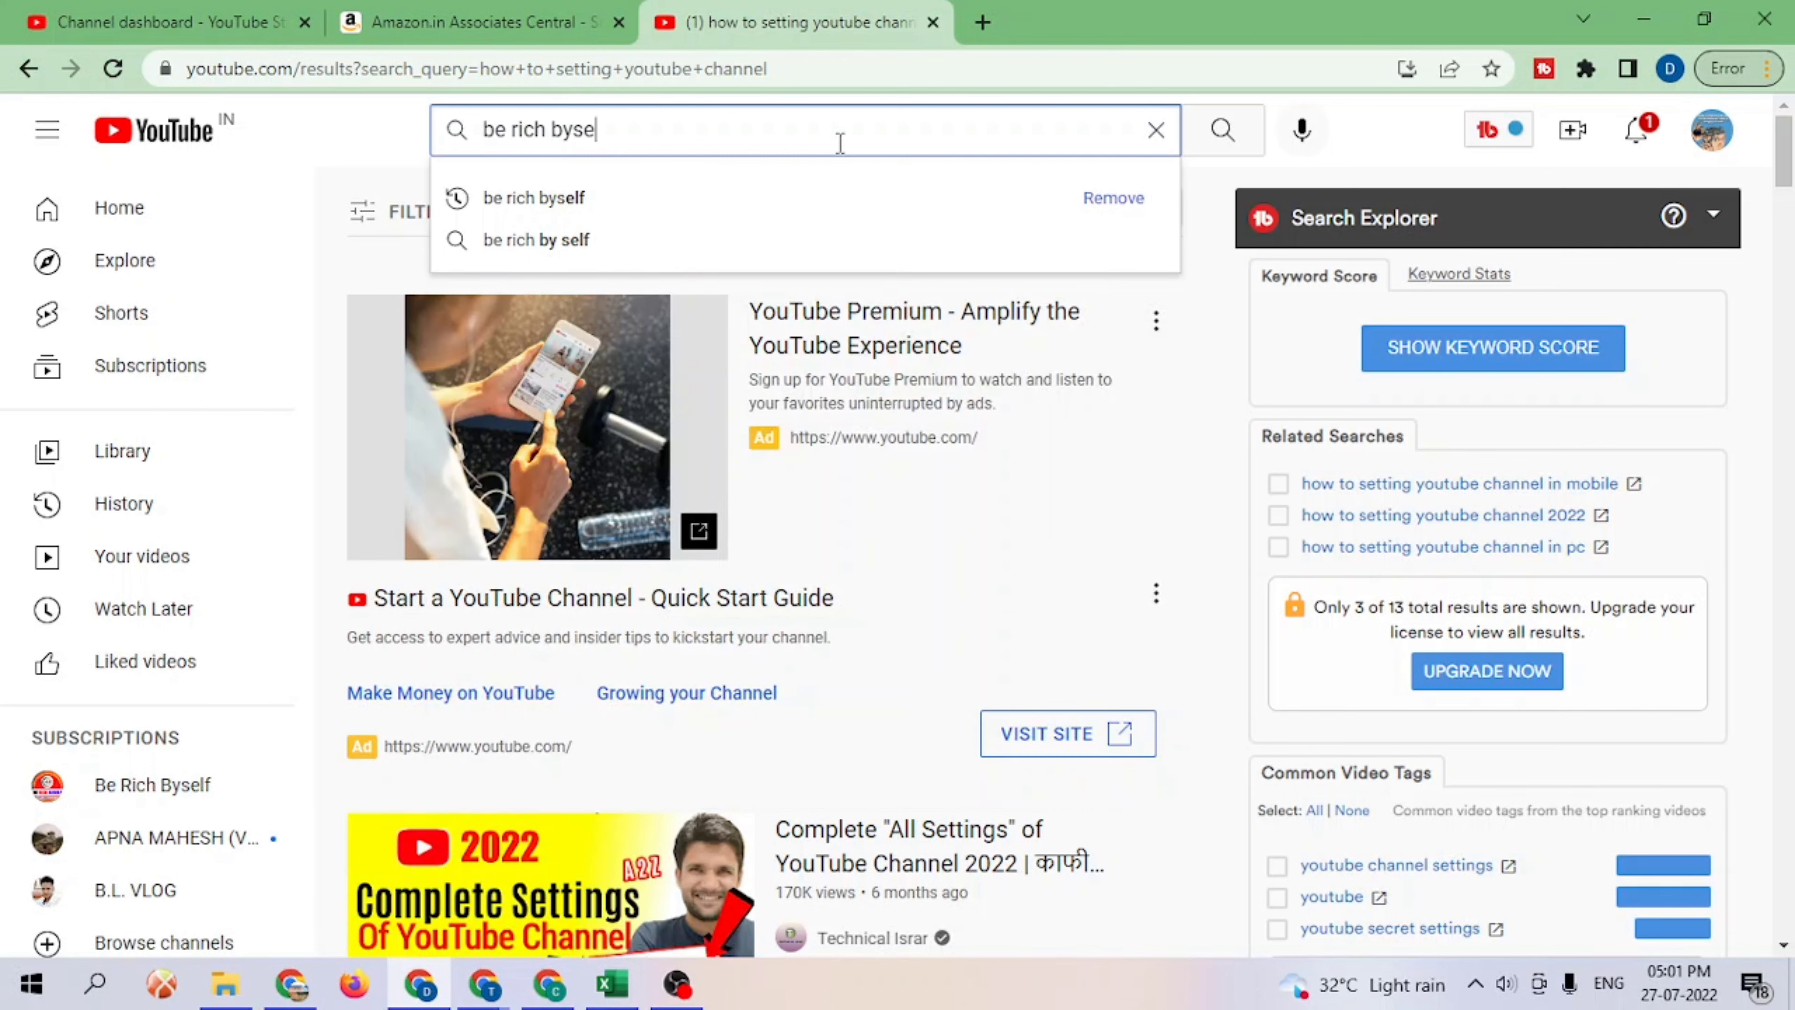
pyautogui.write('lf')
pyautogui.press('Return')
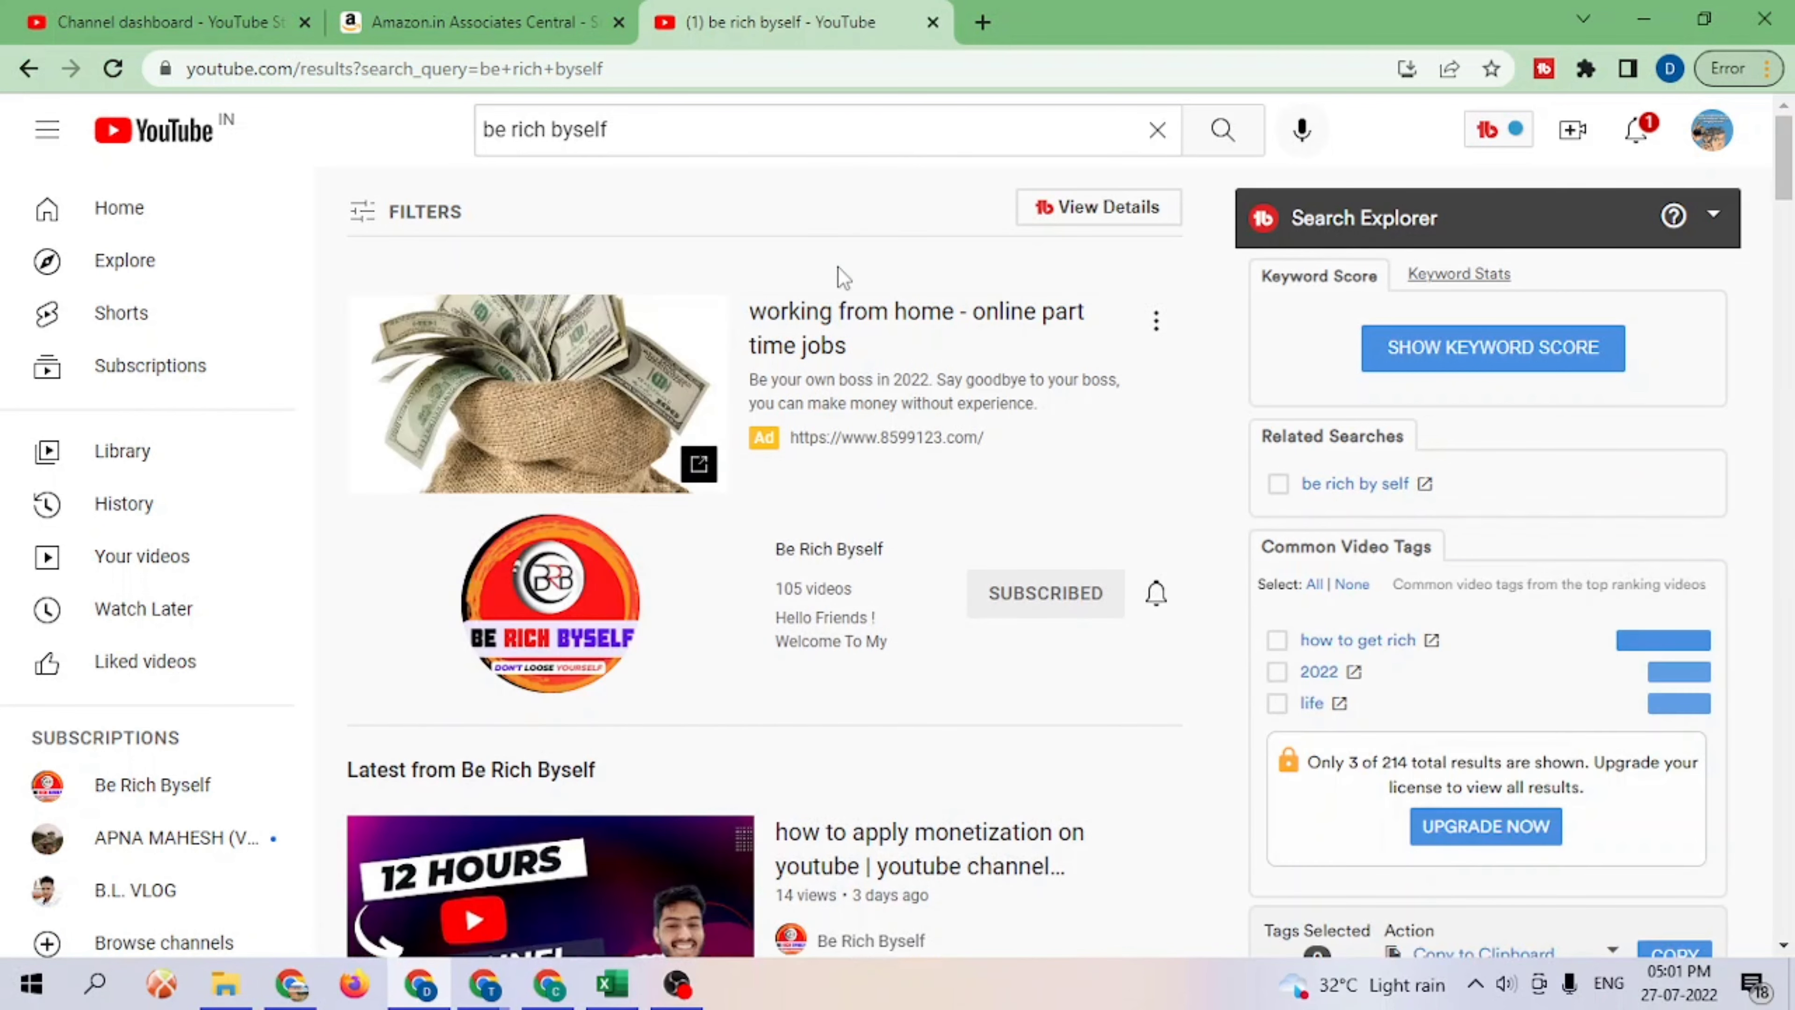
pyautogui.click(811, 555)
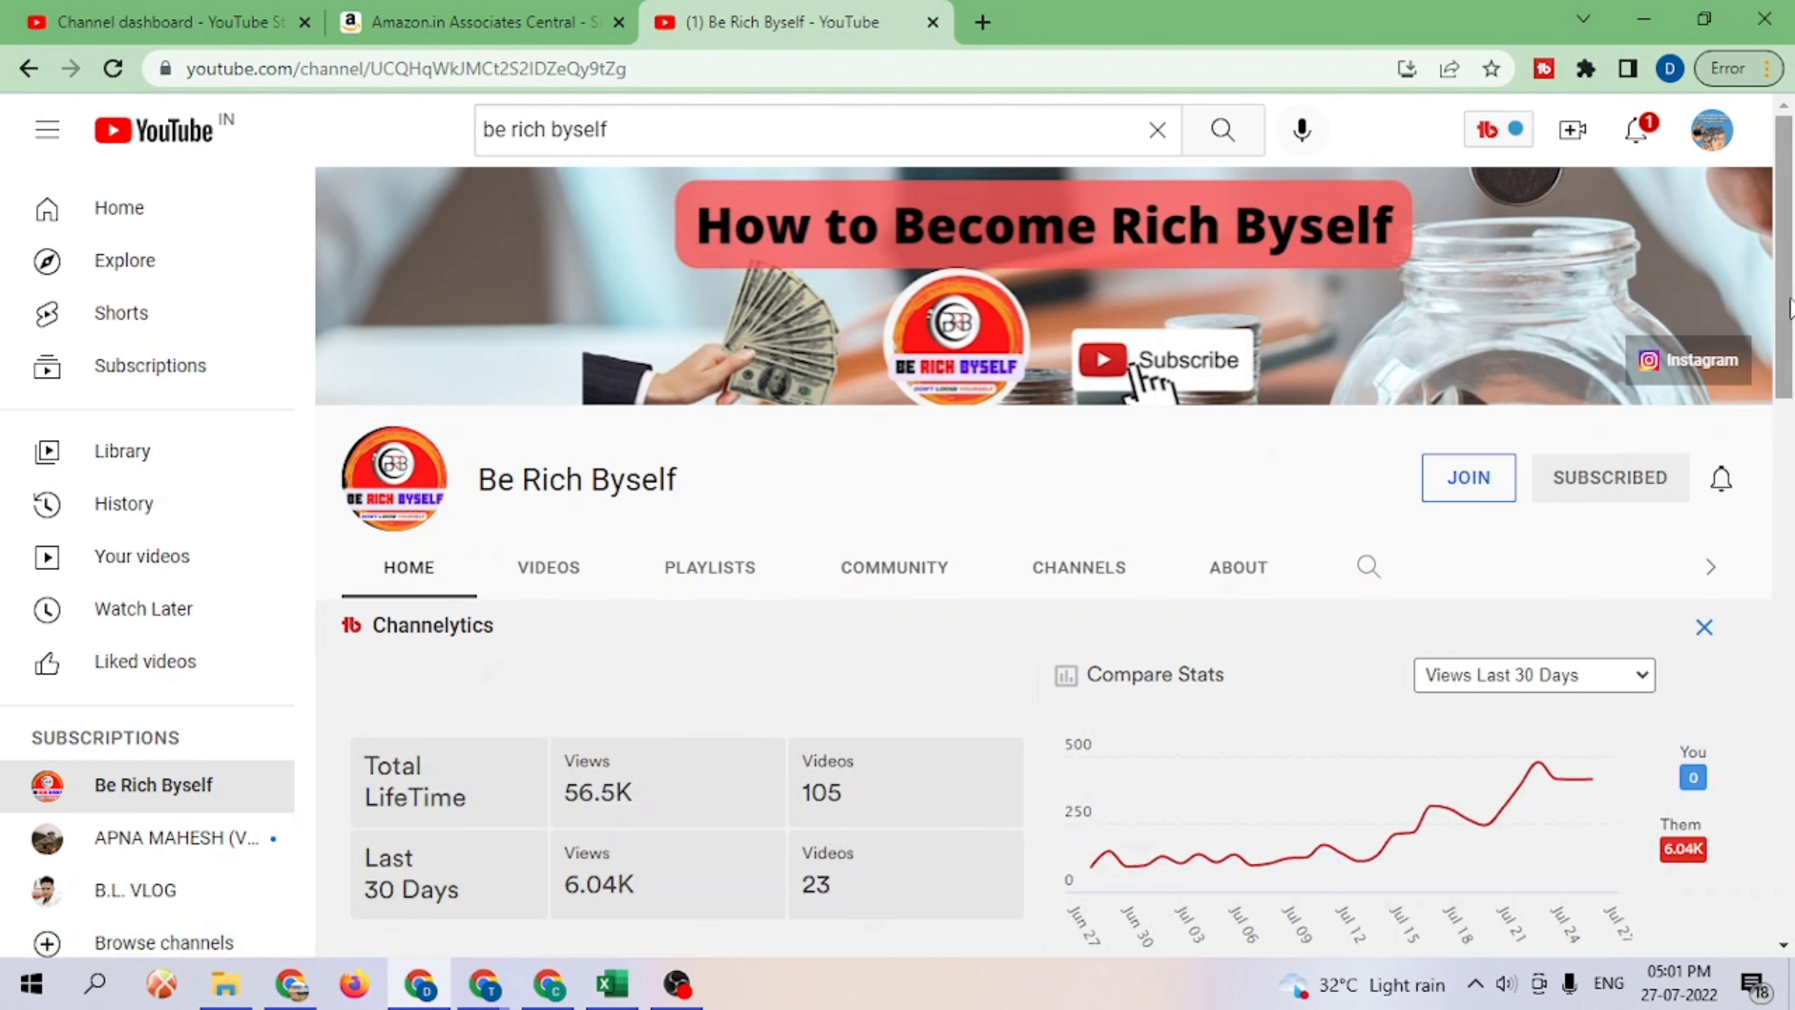
# Step: Select the channel page's full web address in the address bar
pyautogui.scroll(-6, 1791, 308)
pyautogui.scroll(7, 918, 425)
pyautogui.doubleClick(551, 448)
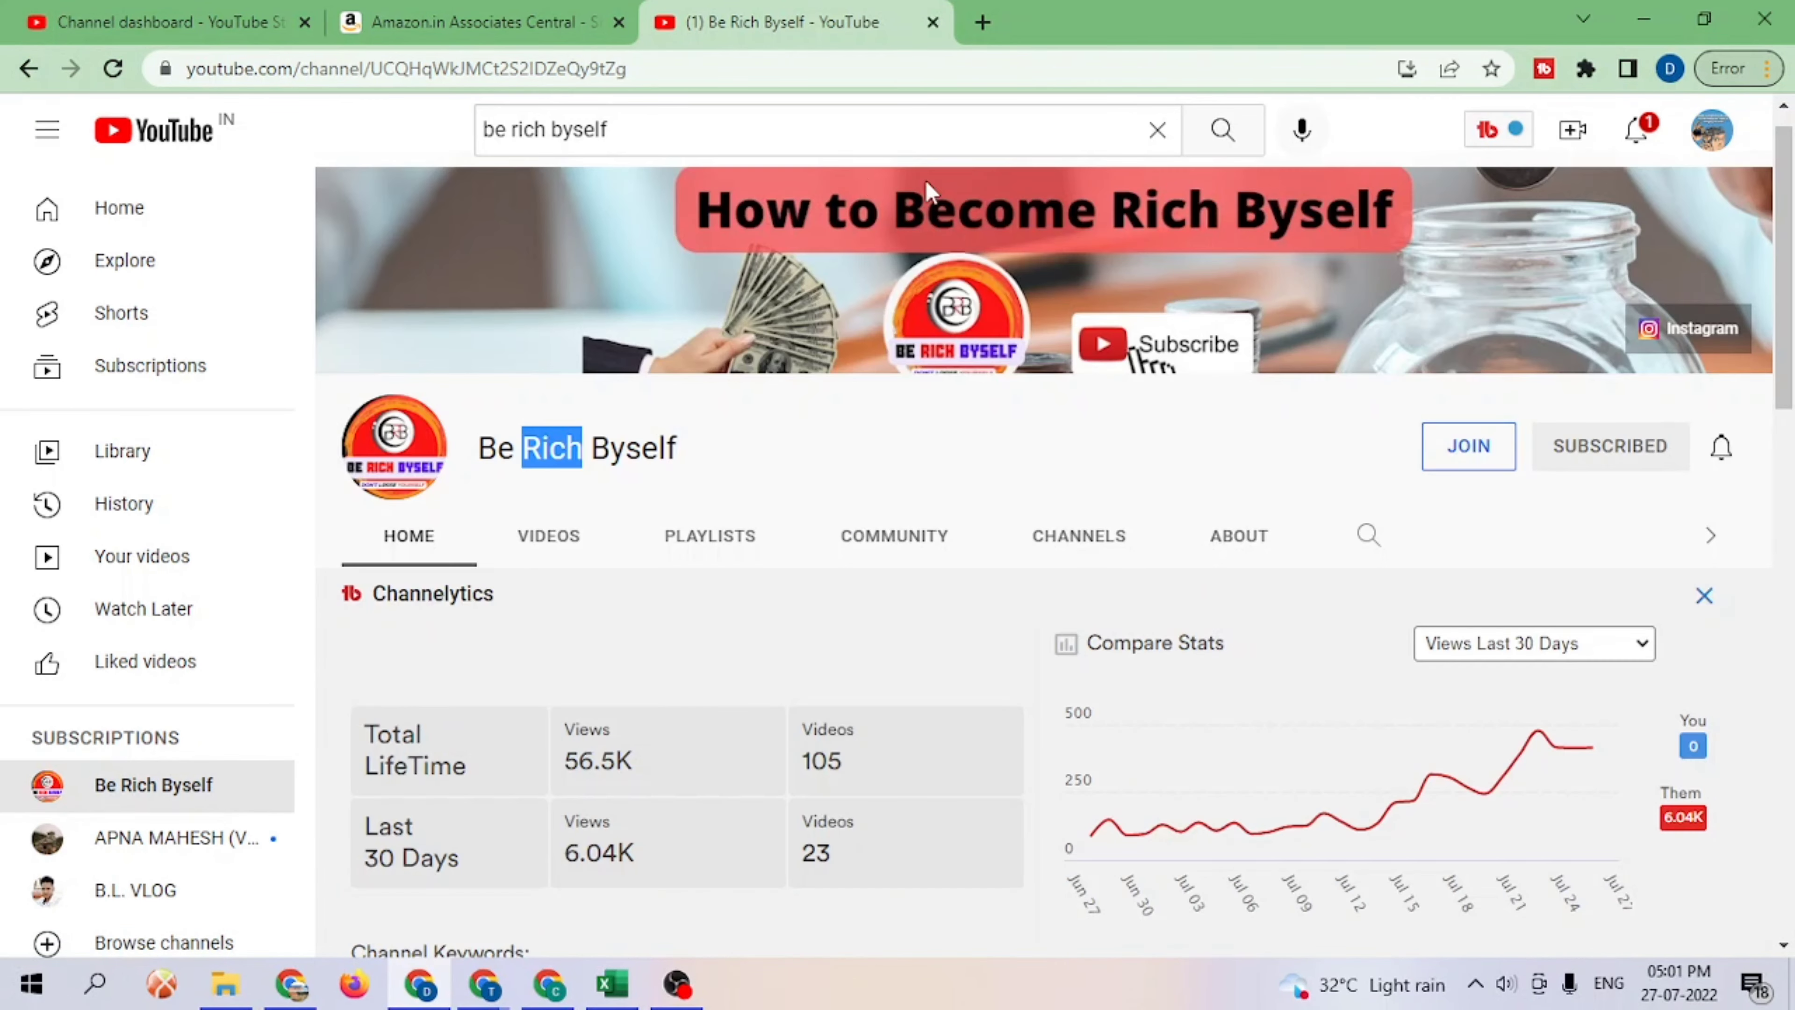
pyautogui.click(678, 62)
pyautogui.hotkey('ctrl', 'a')
pyautogui.hotkey('ctrl', 'c')
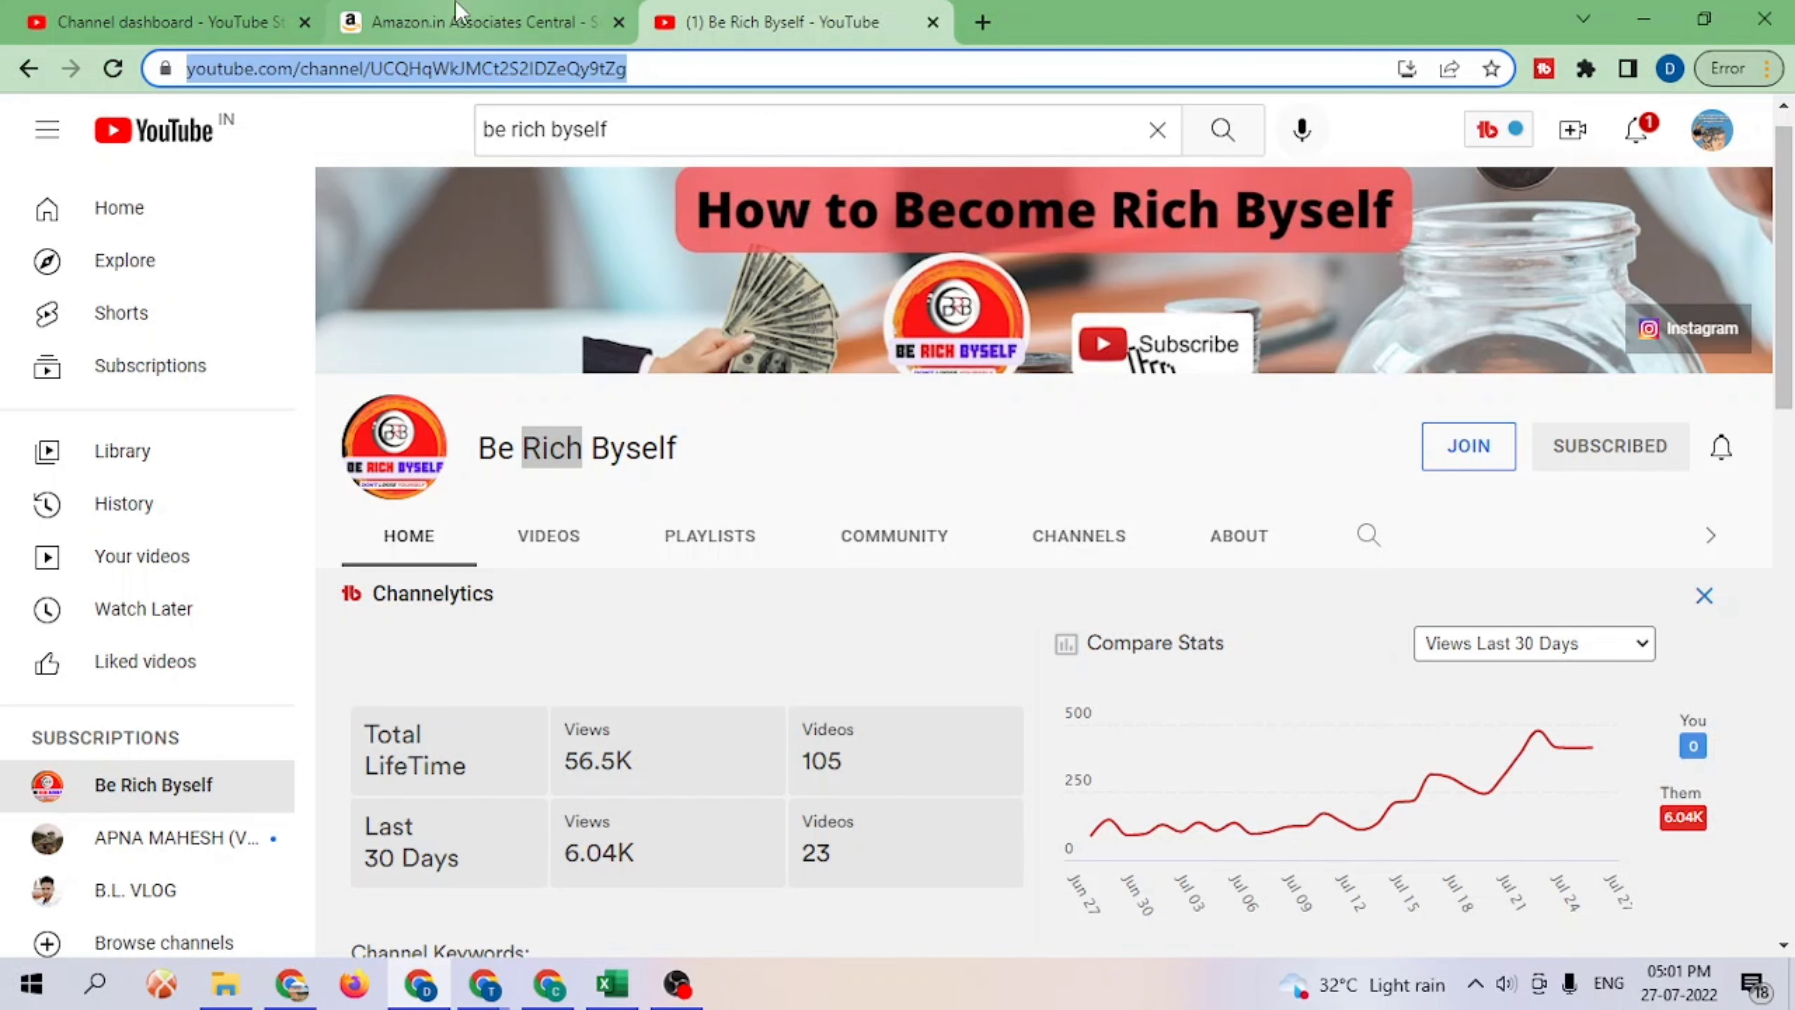
# Step: Paste the channel URL into the Associates website field, add it, and dismiss the antivirus pop-up
pyautogui.click(467, 21)
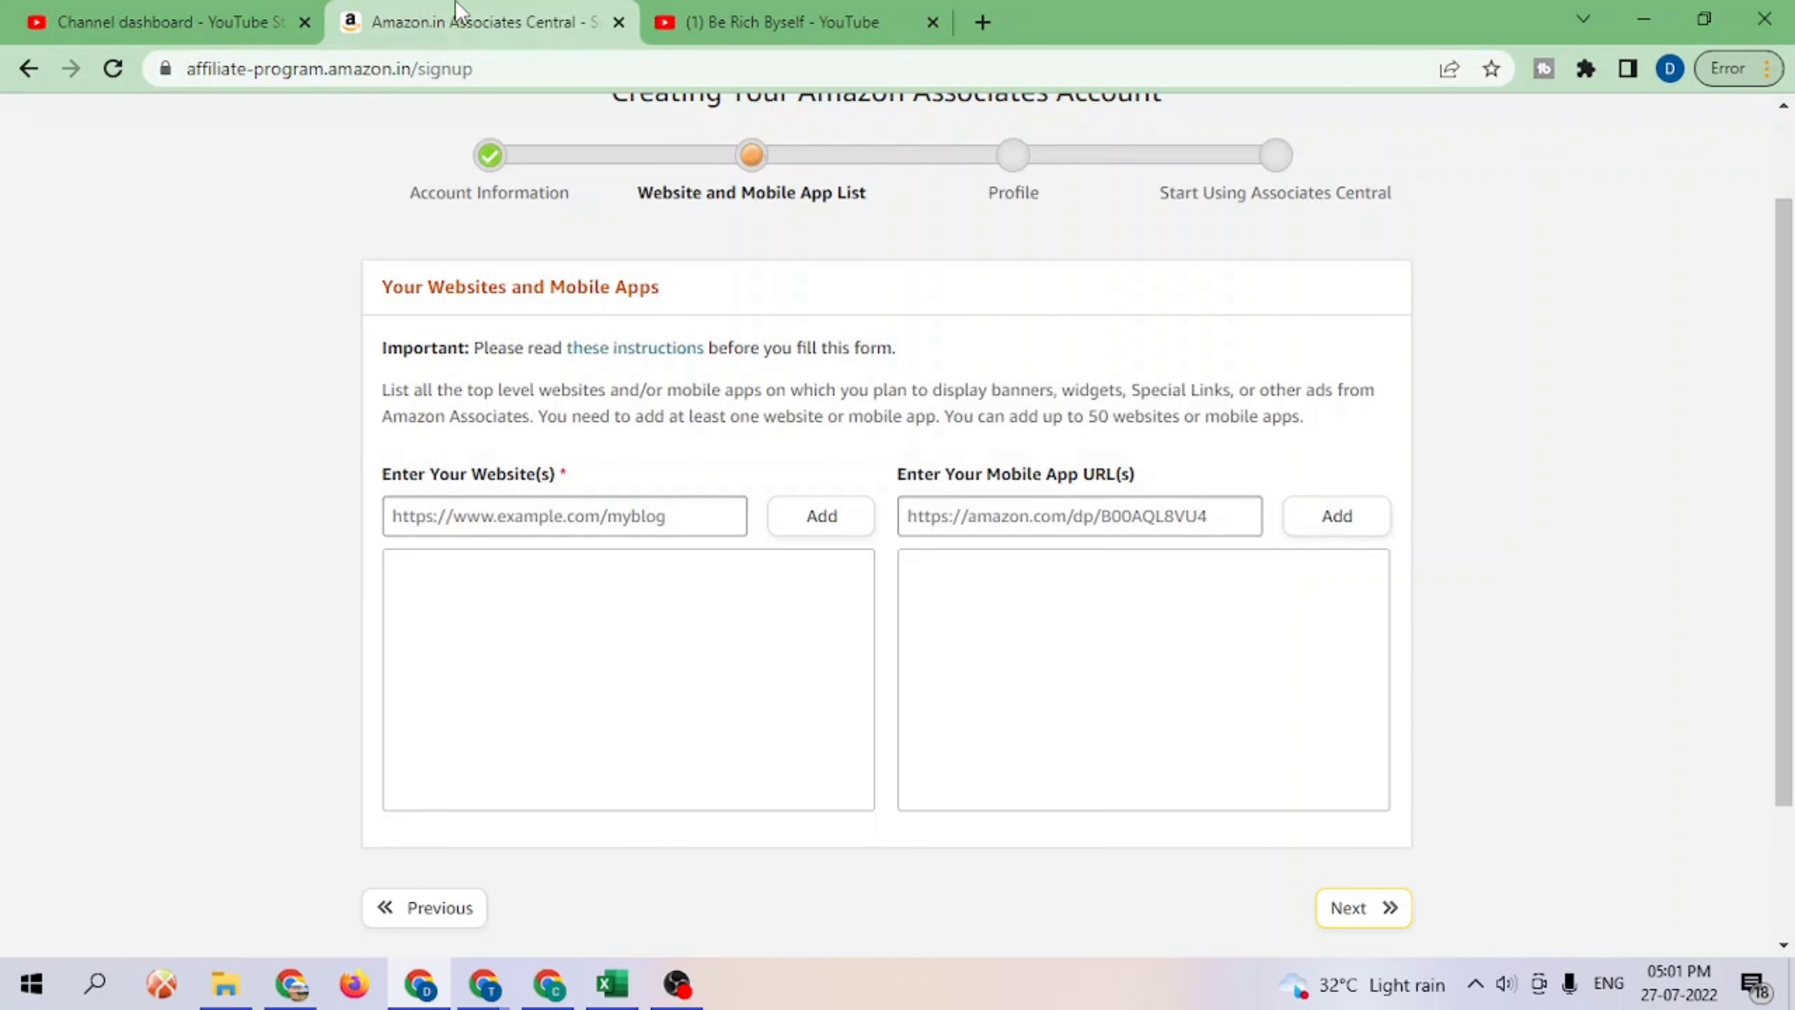
pyautogui.click(443, 520)
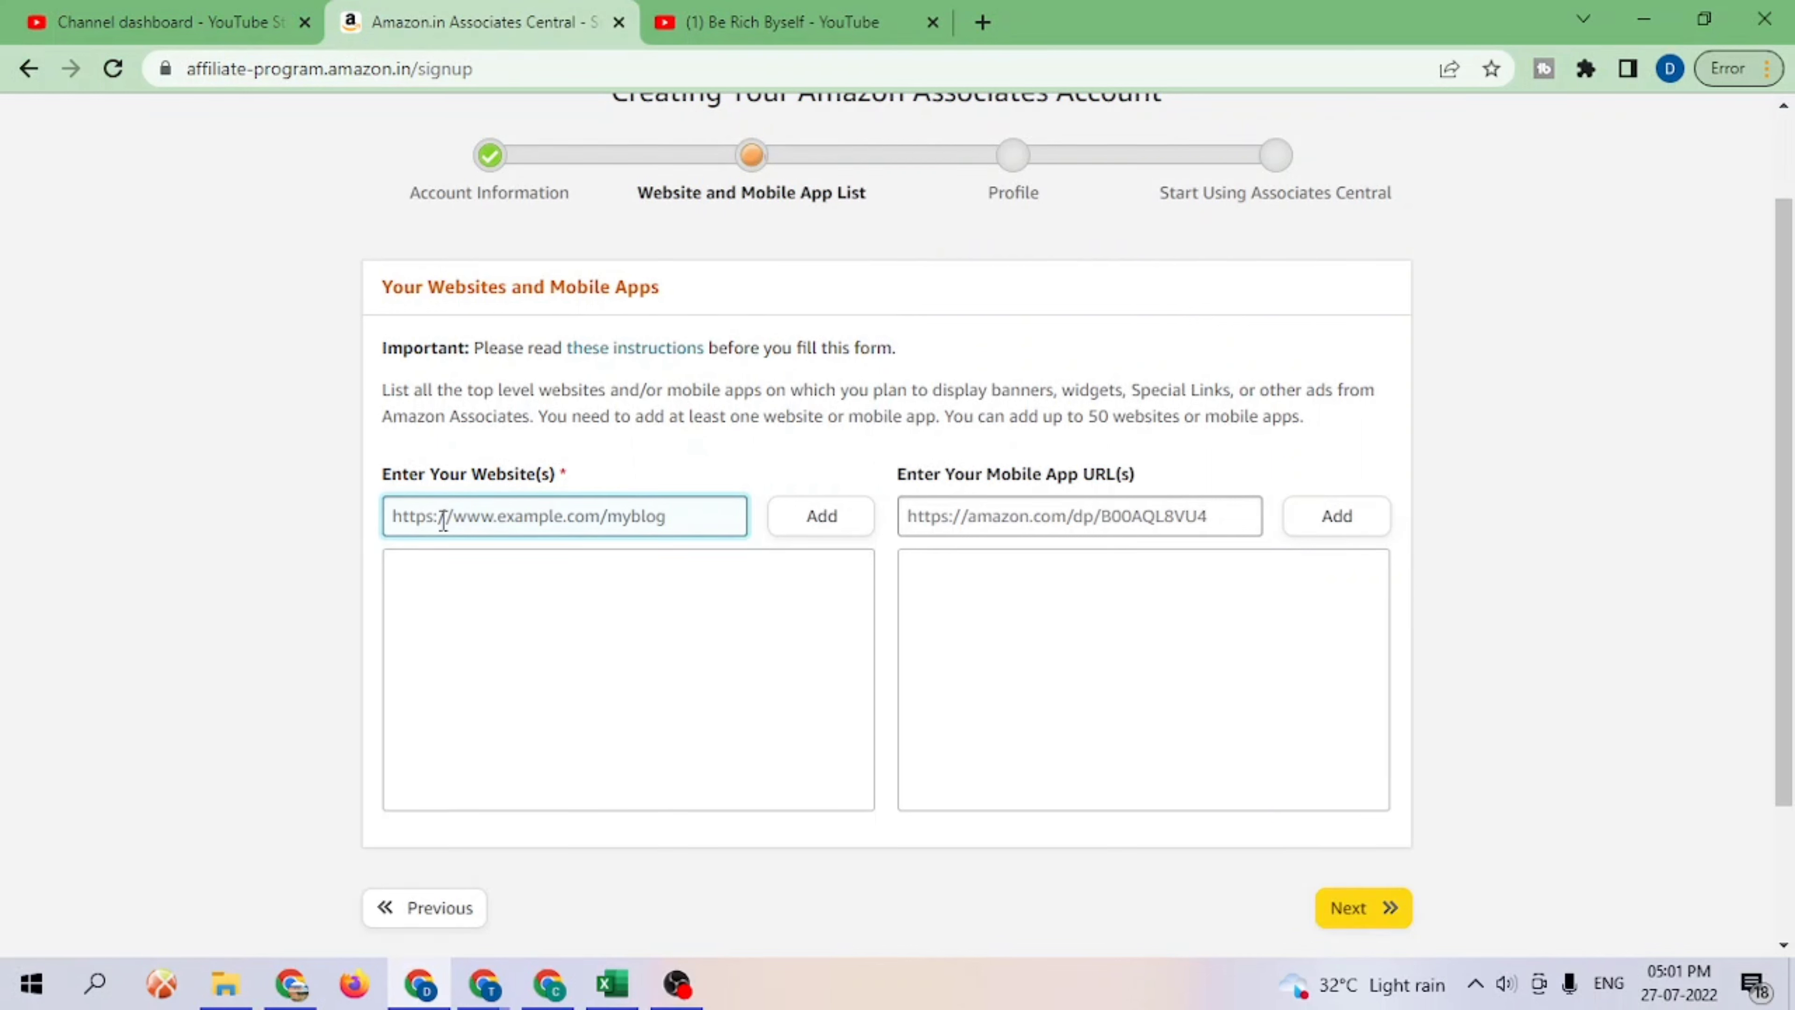
pyautogui.hotkey('ctrl', 'v')
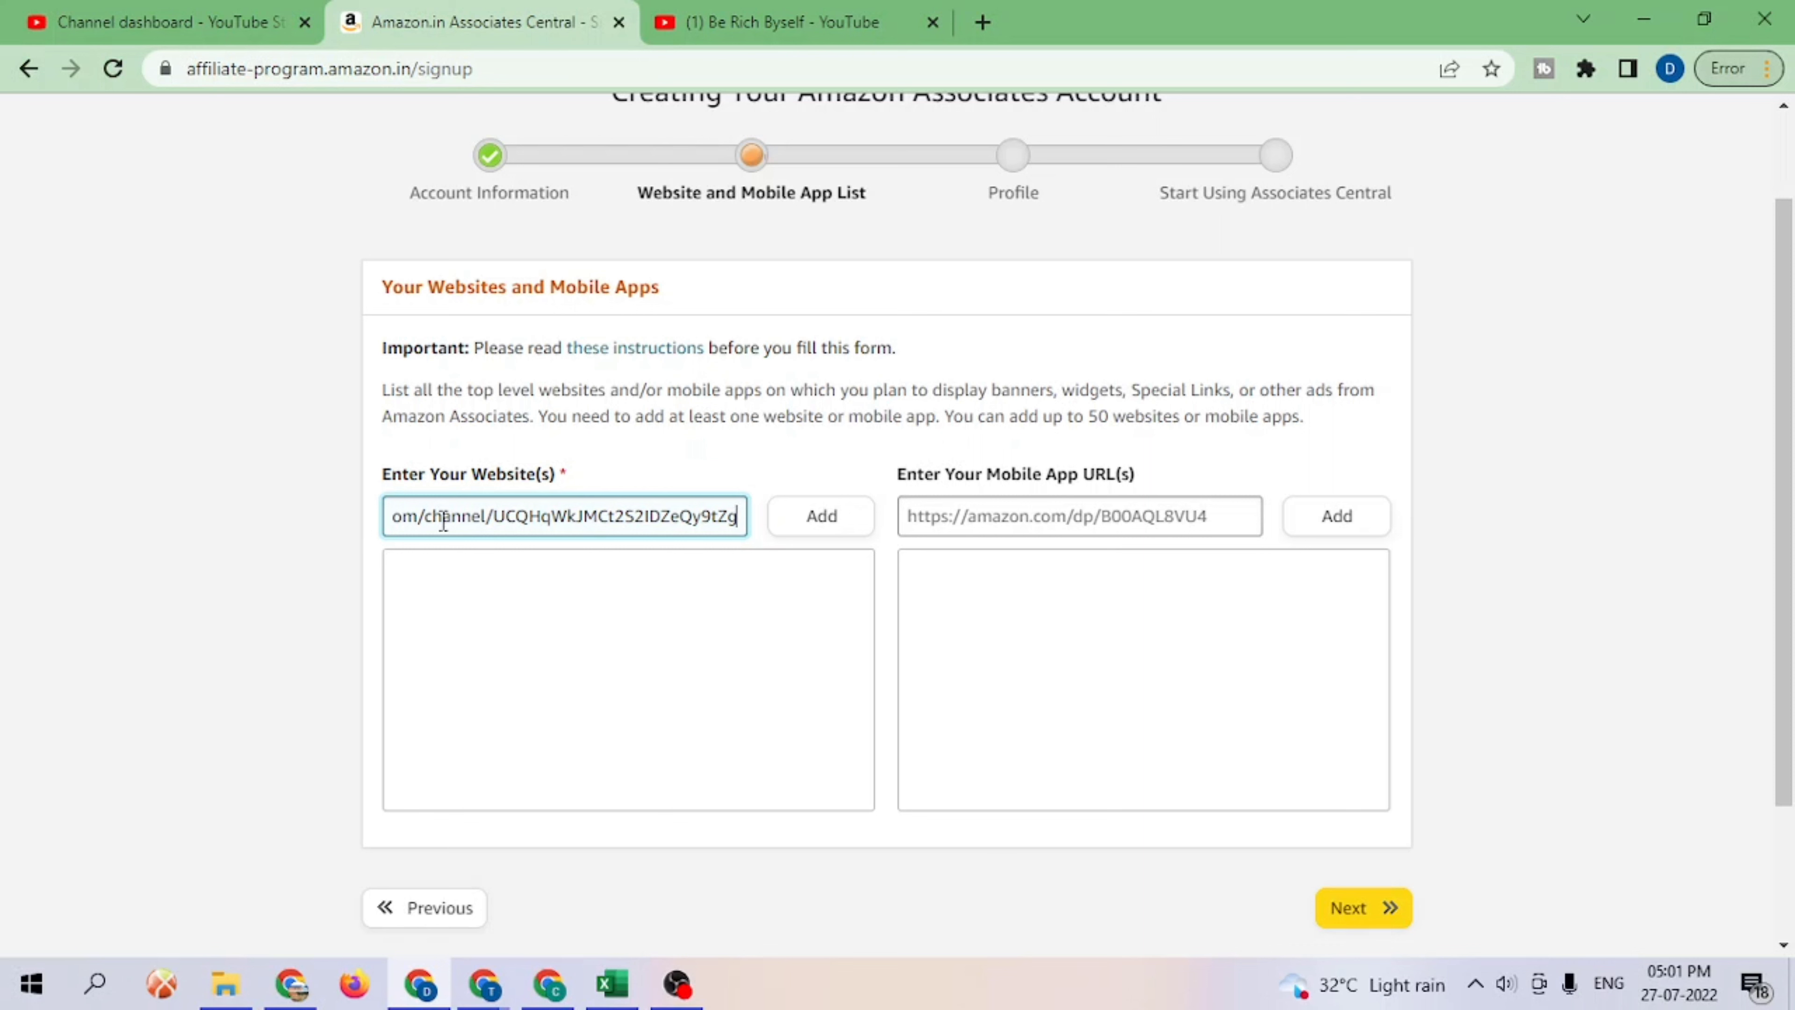
pyautogui.click(837, 525)
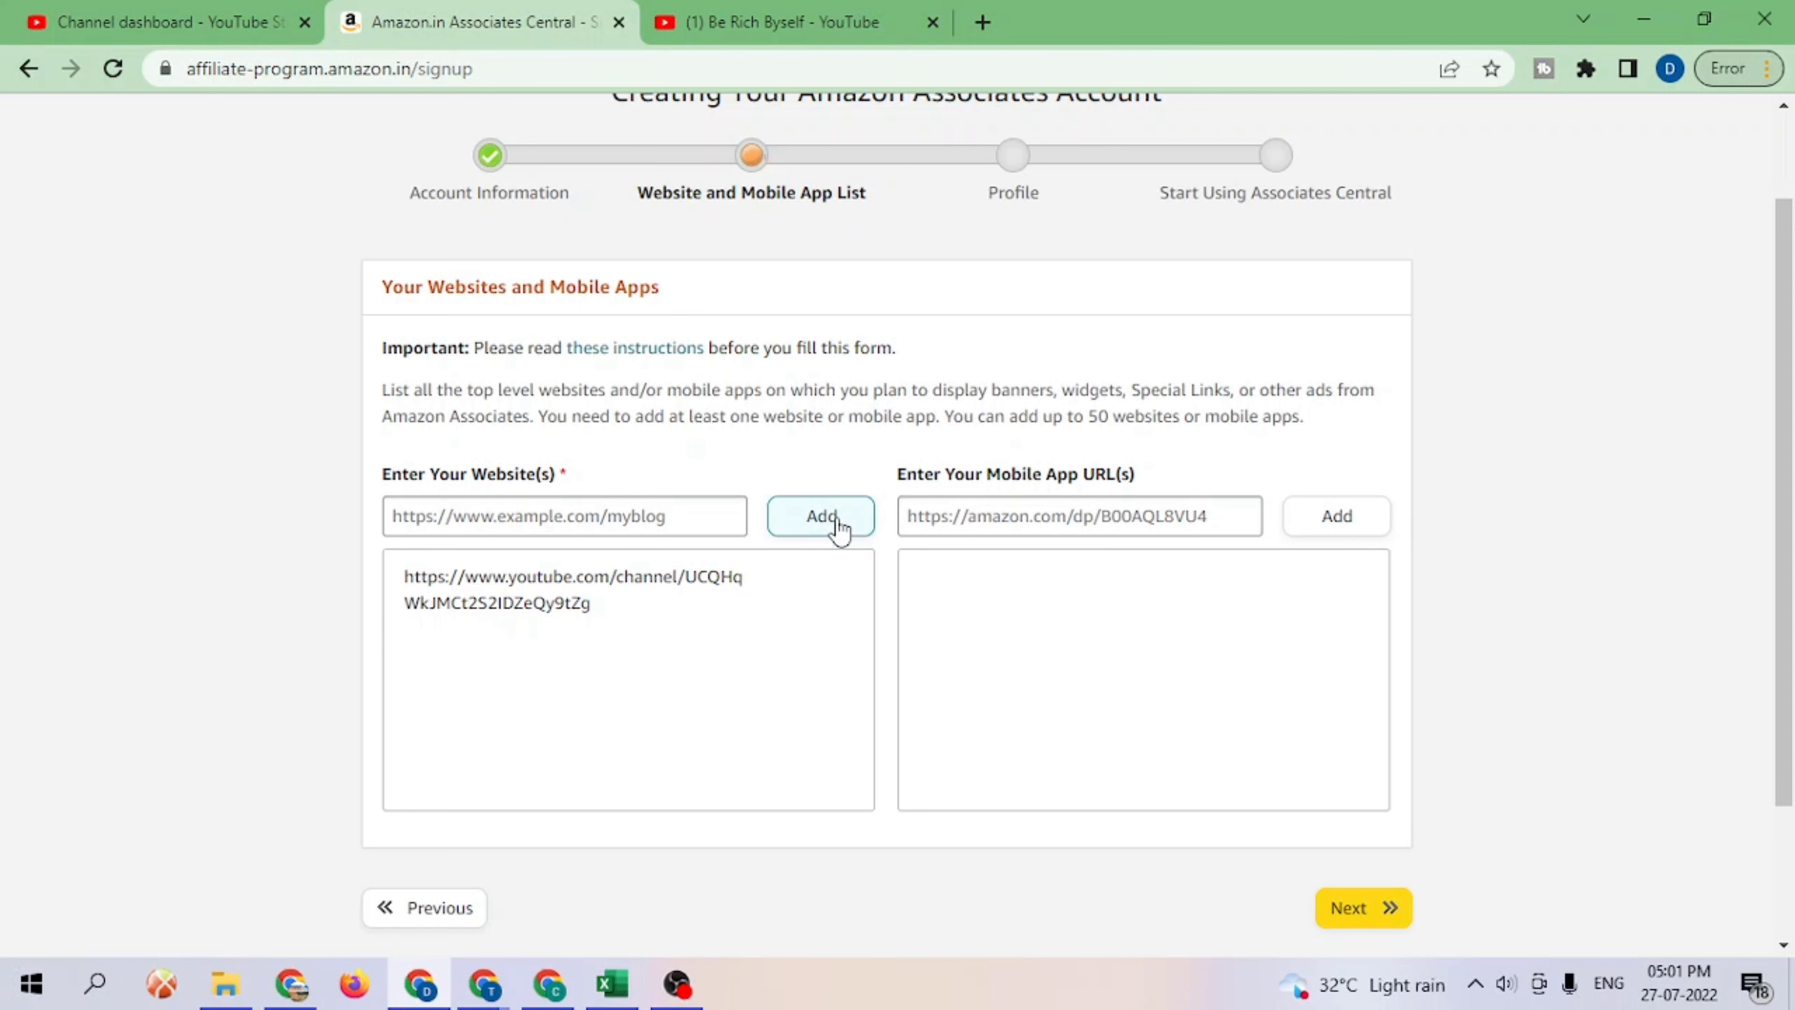
pyautogui.click(837, 525)
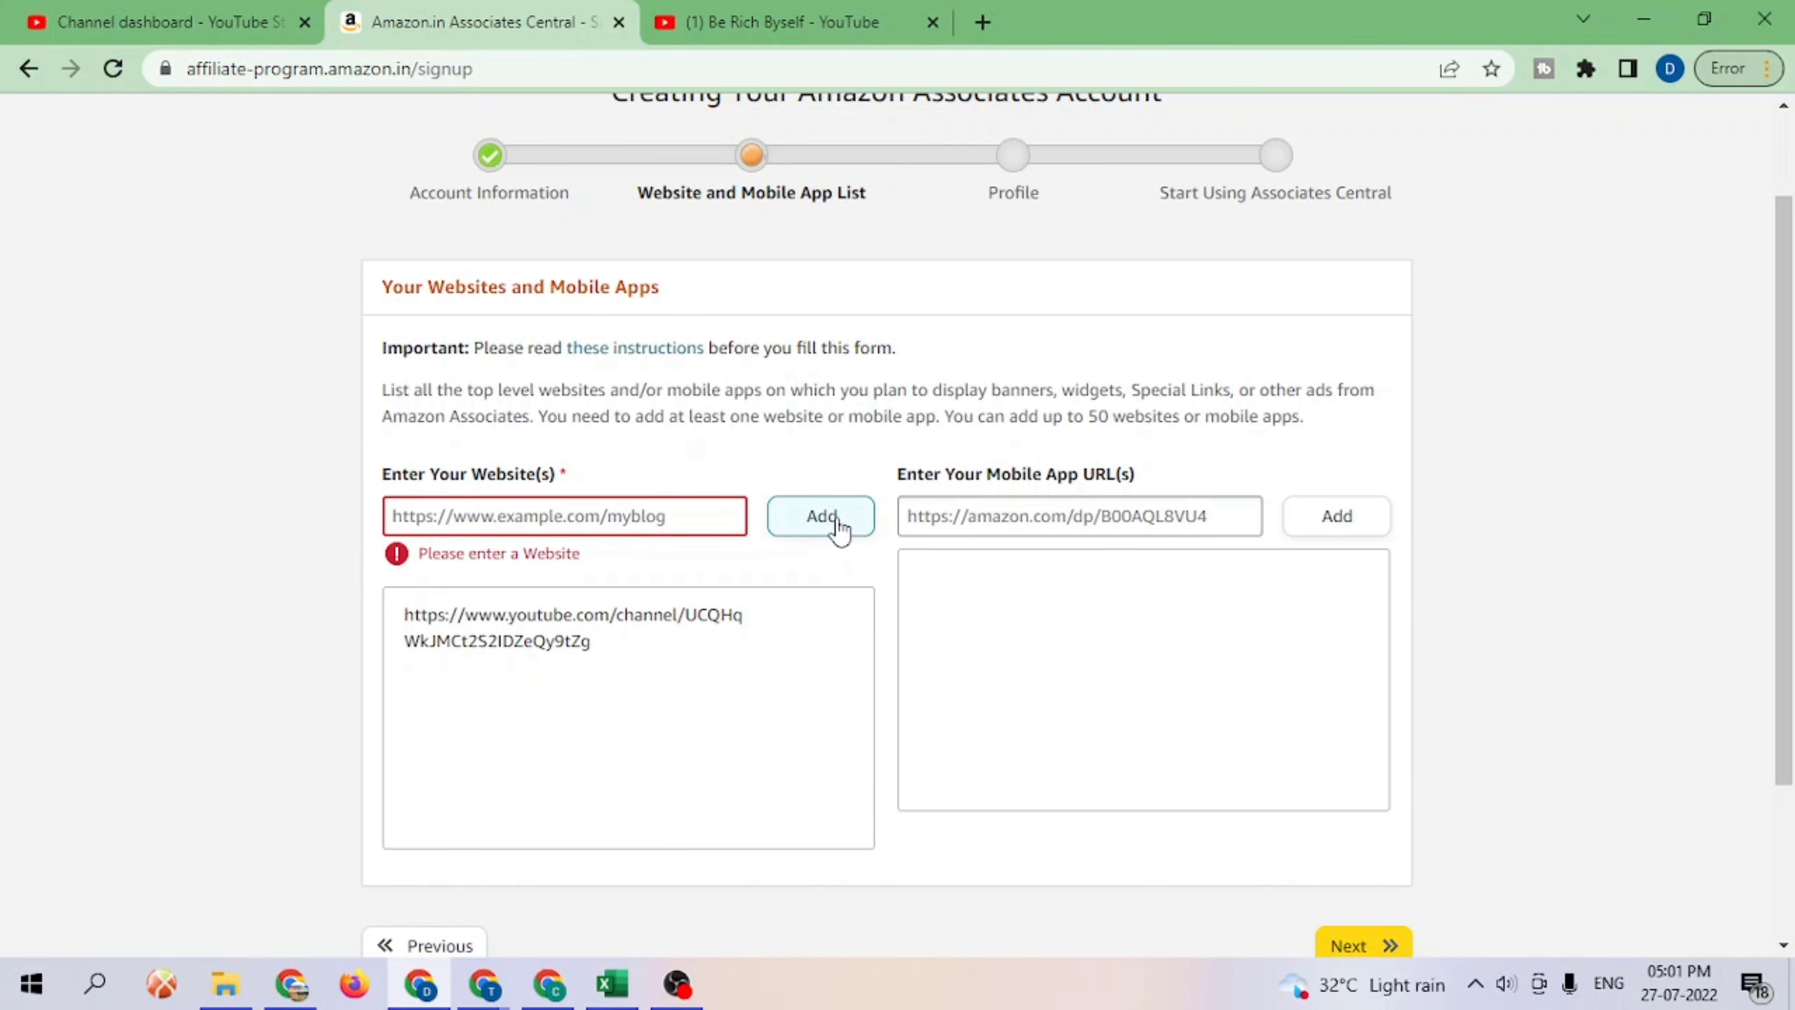
pyautogui.click(742, 643)
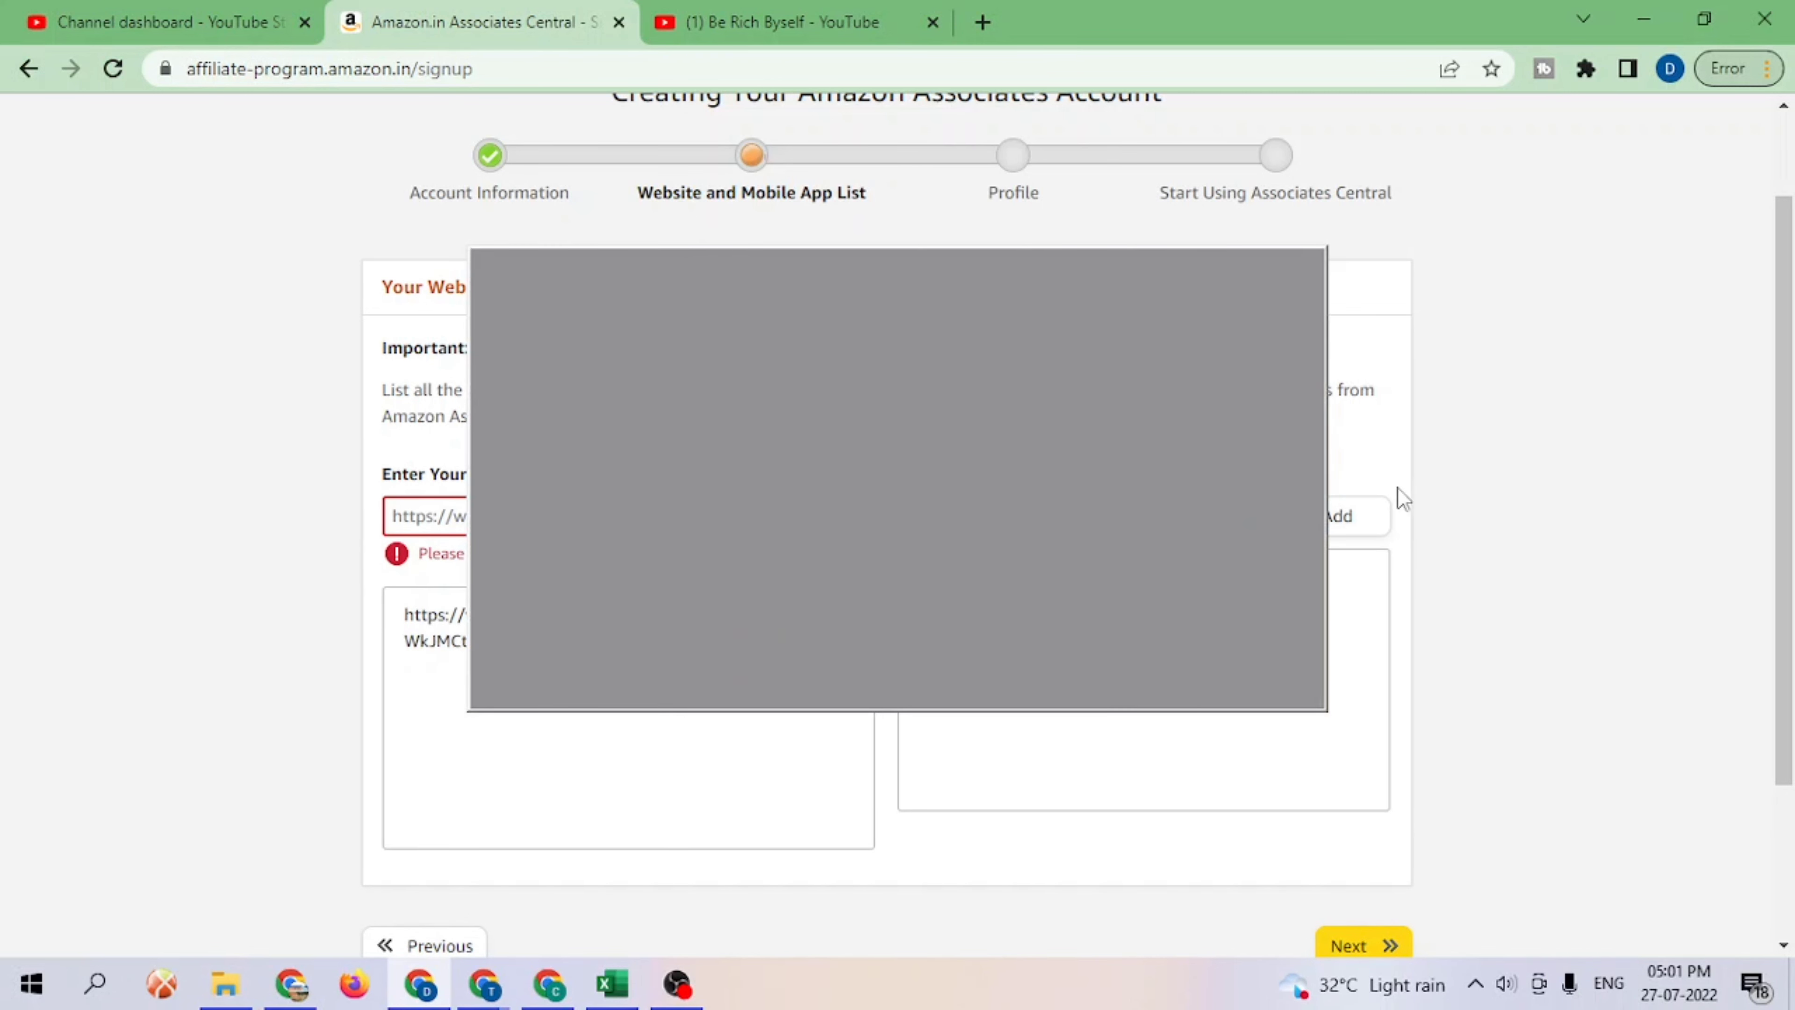
pyautogui.click(1305, 265)
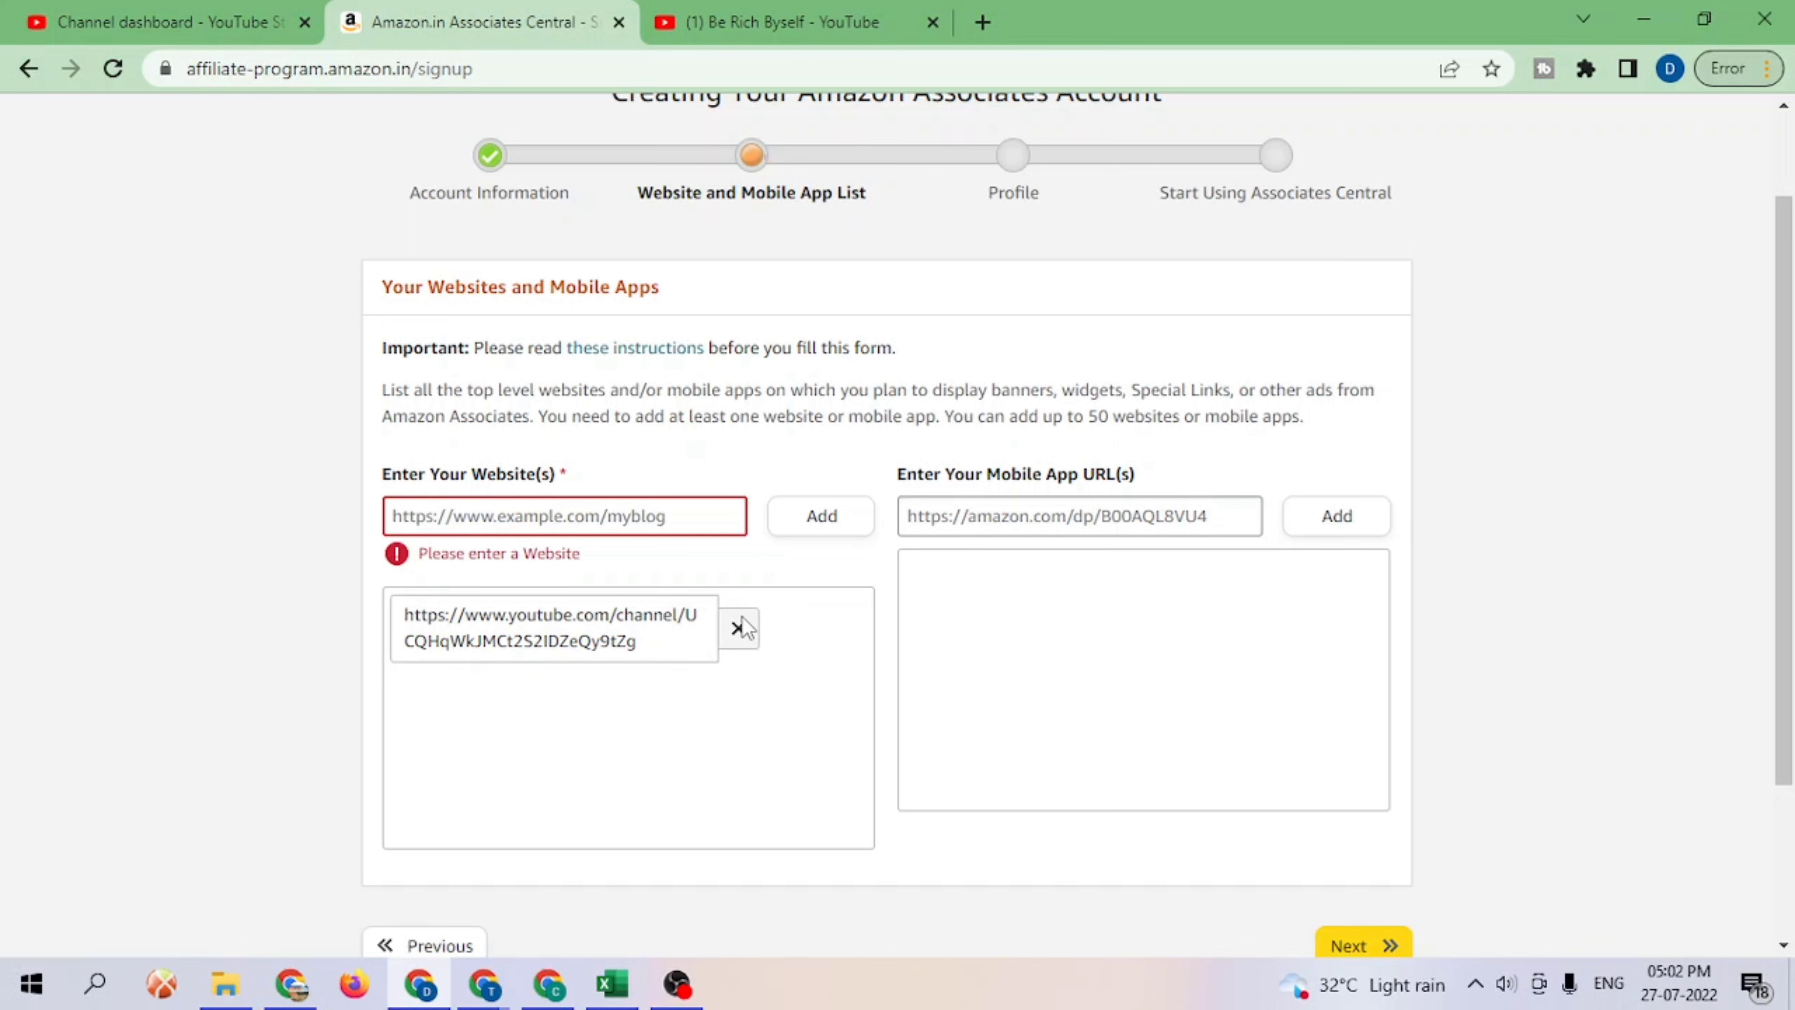
# Step: Remove the listed URL and re-add the pasted channel URL as the website
pyautogui.click(739, 629)
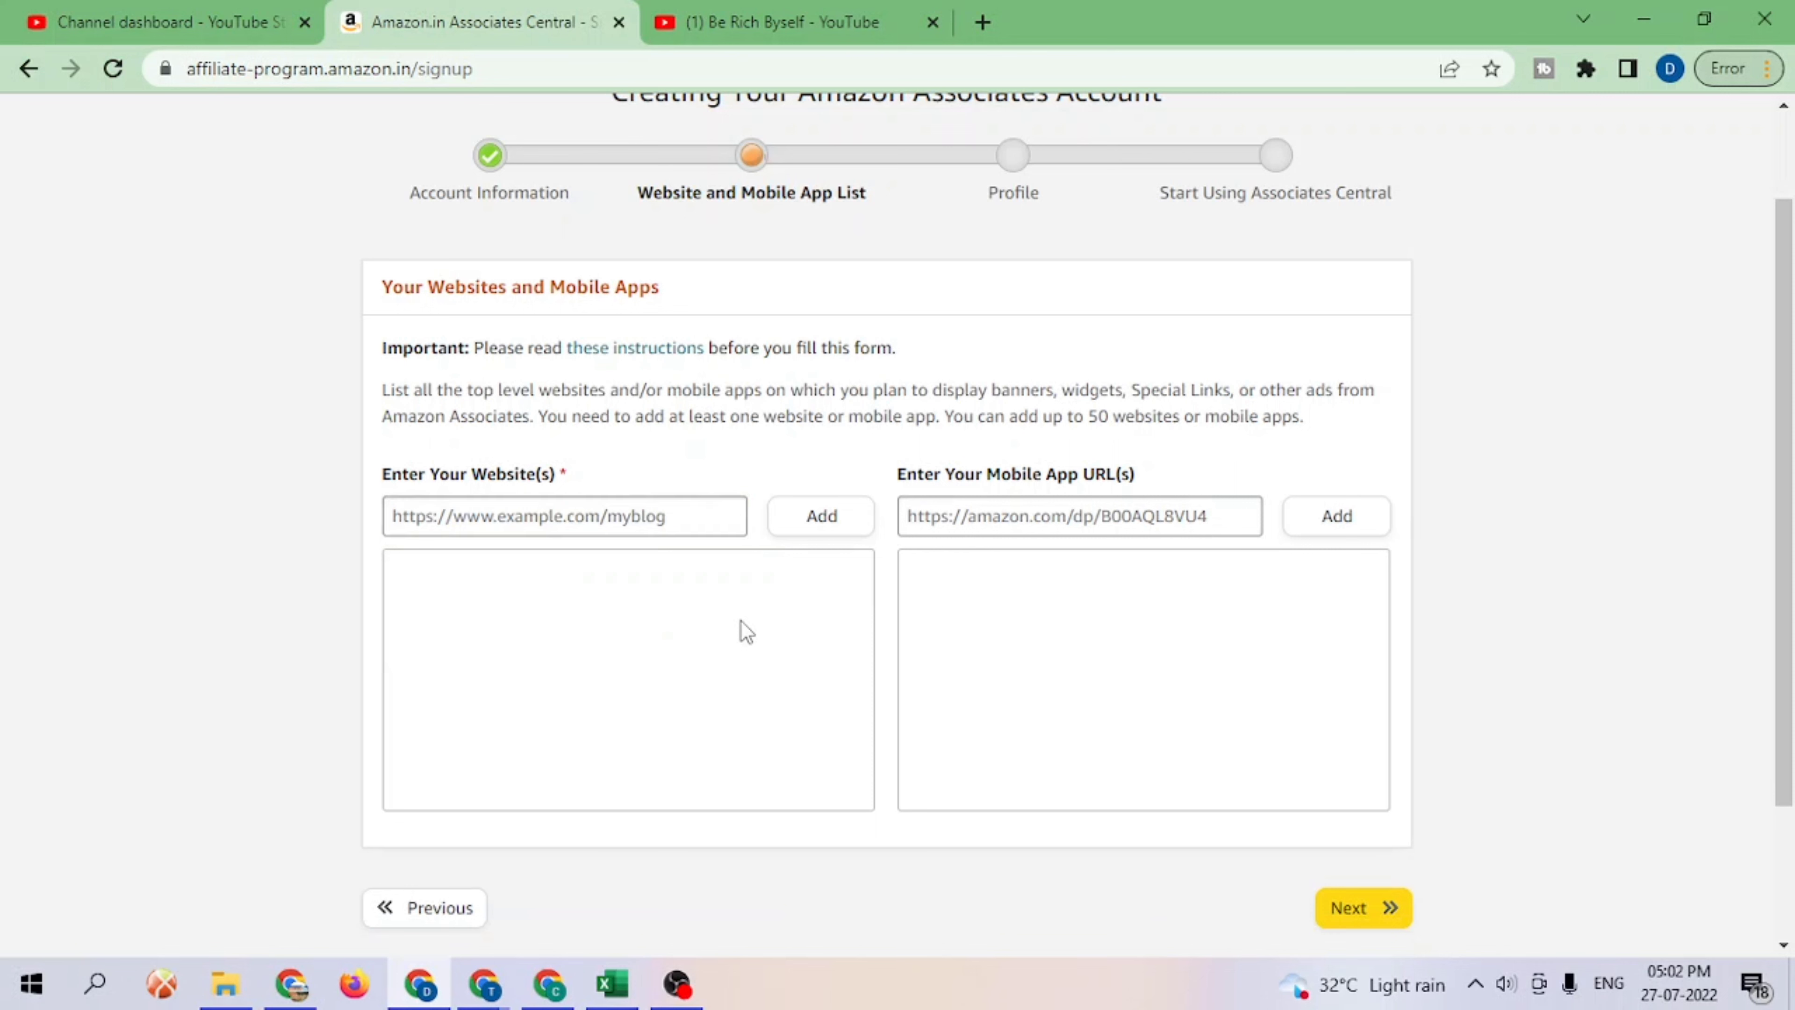
pyautogui.click(692, 527)
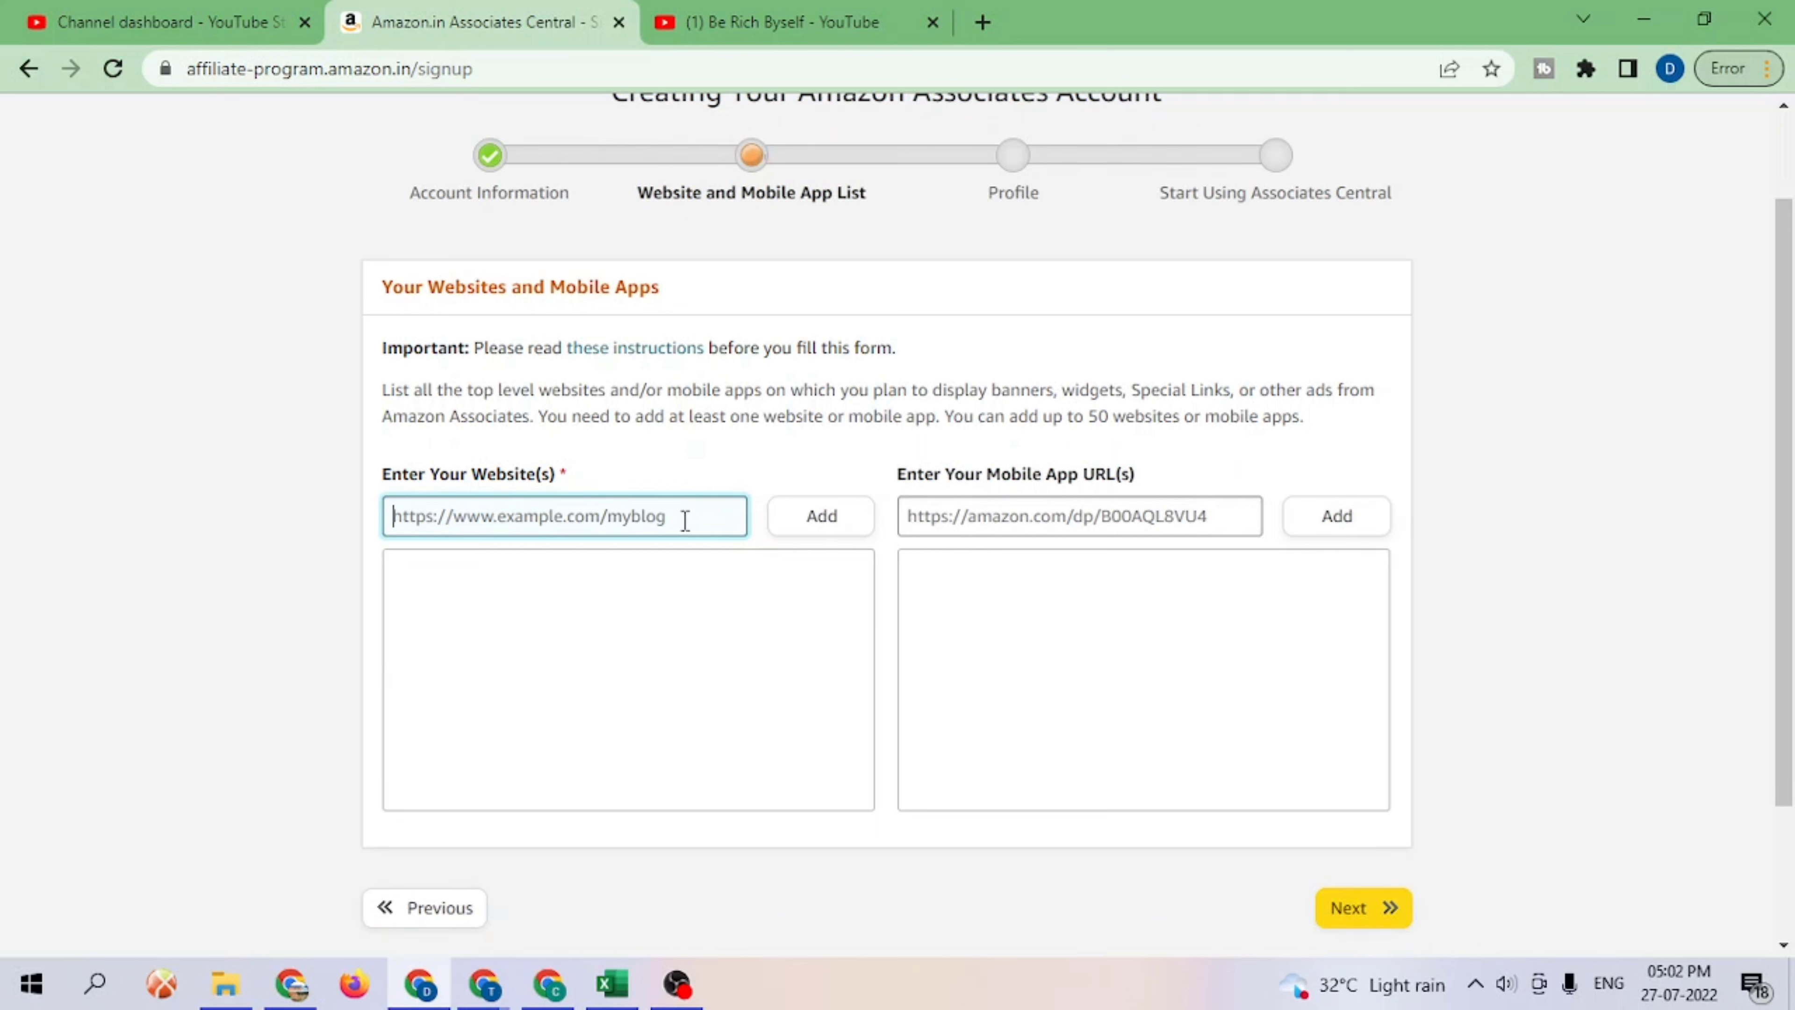
pyautogui.hotkey('ctrl', 'v')
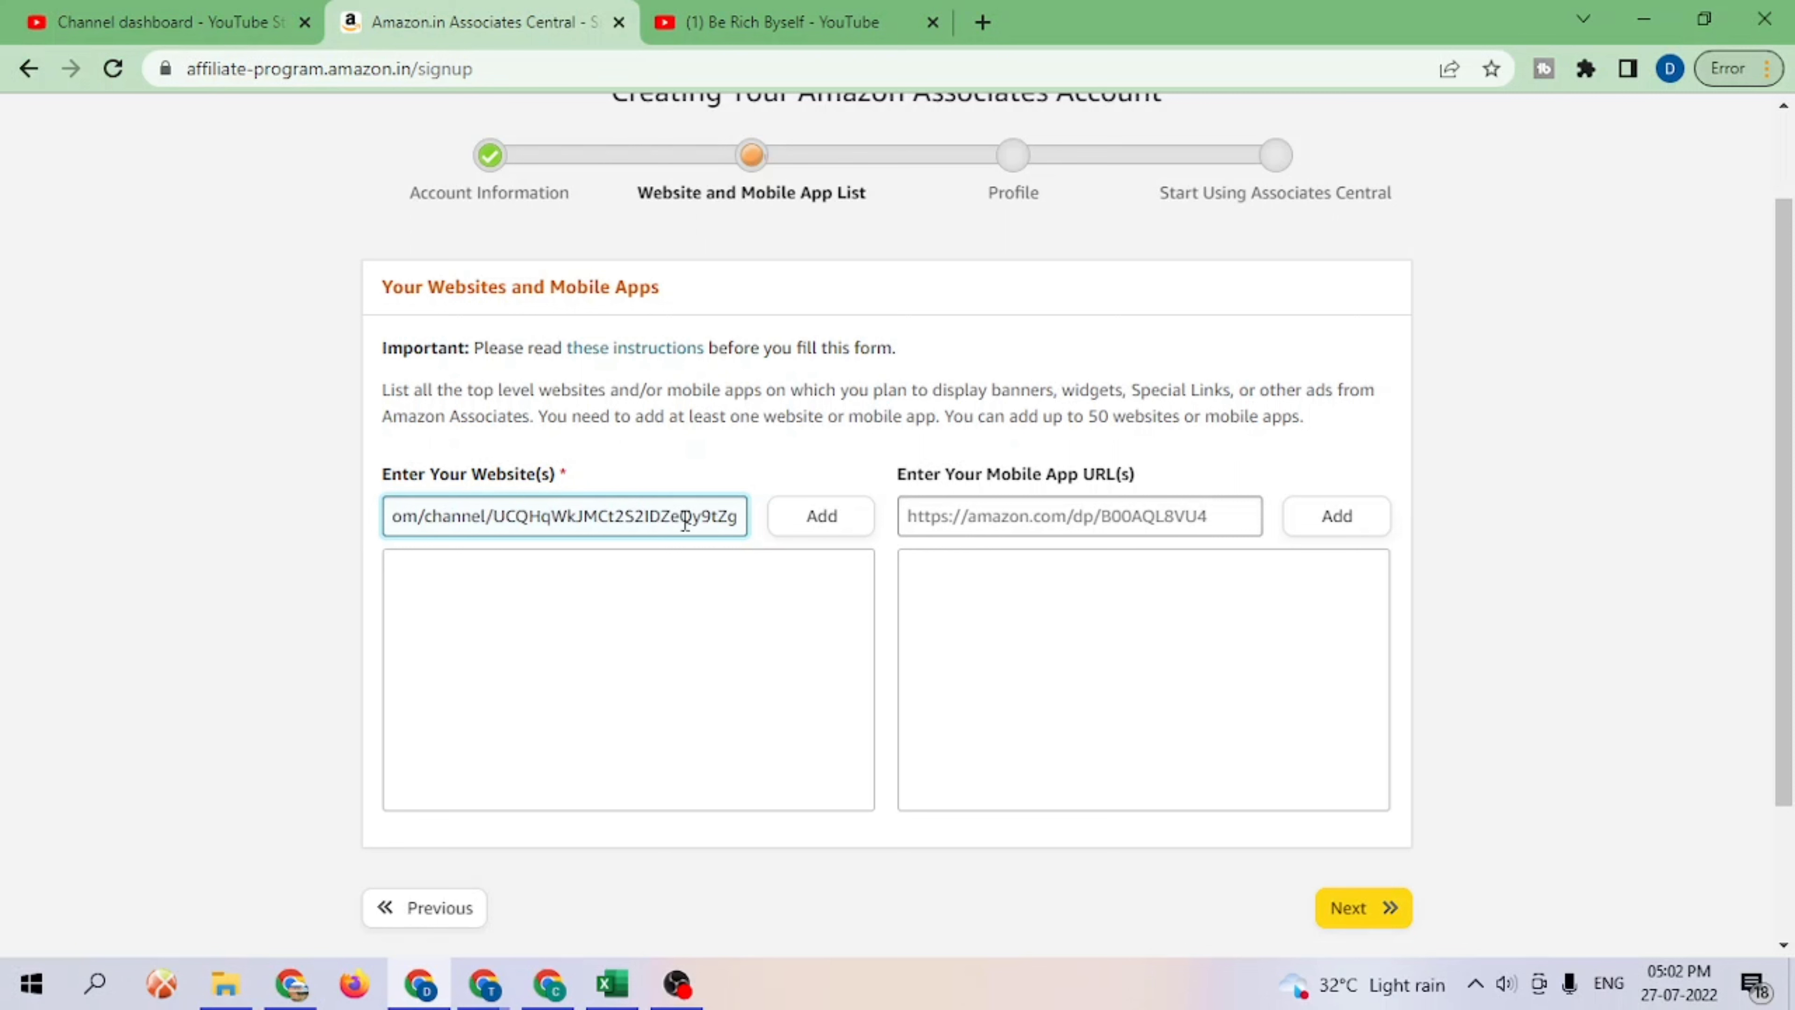
pyautogui.click(862, 532)
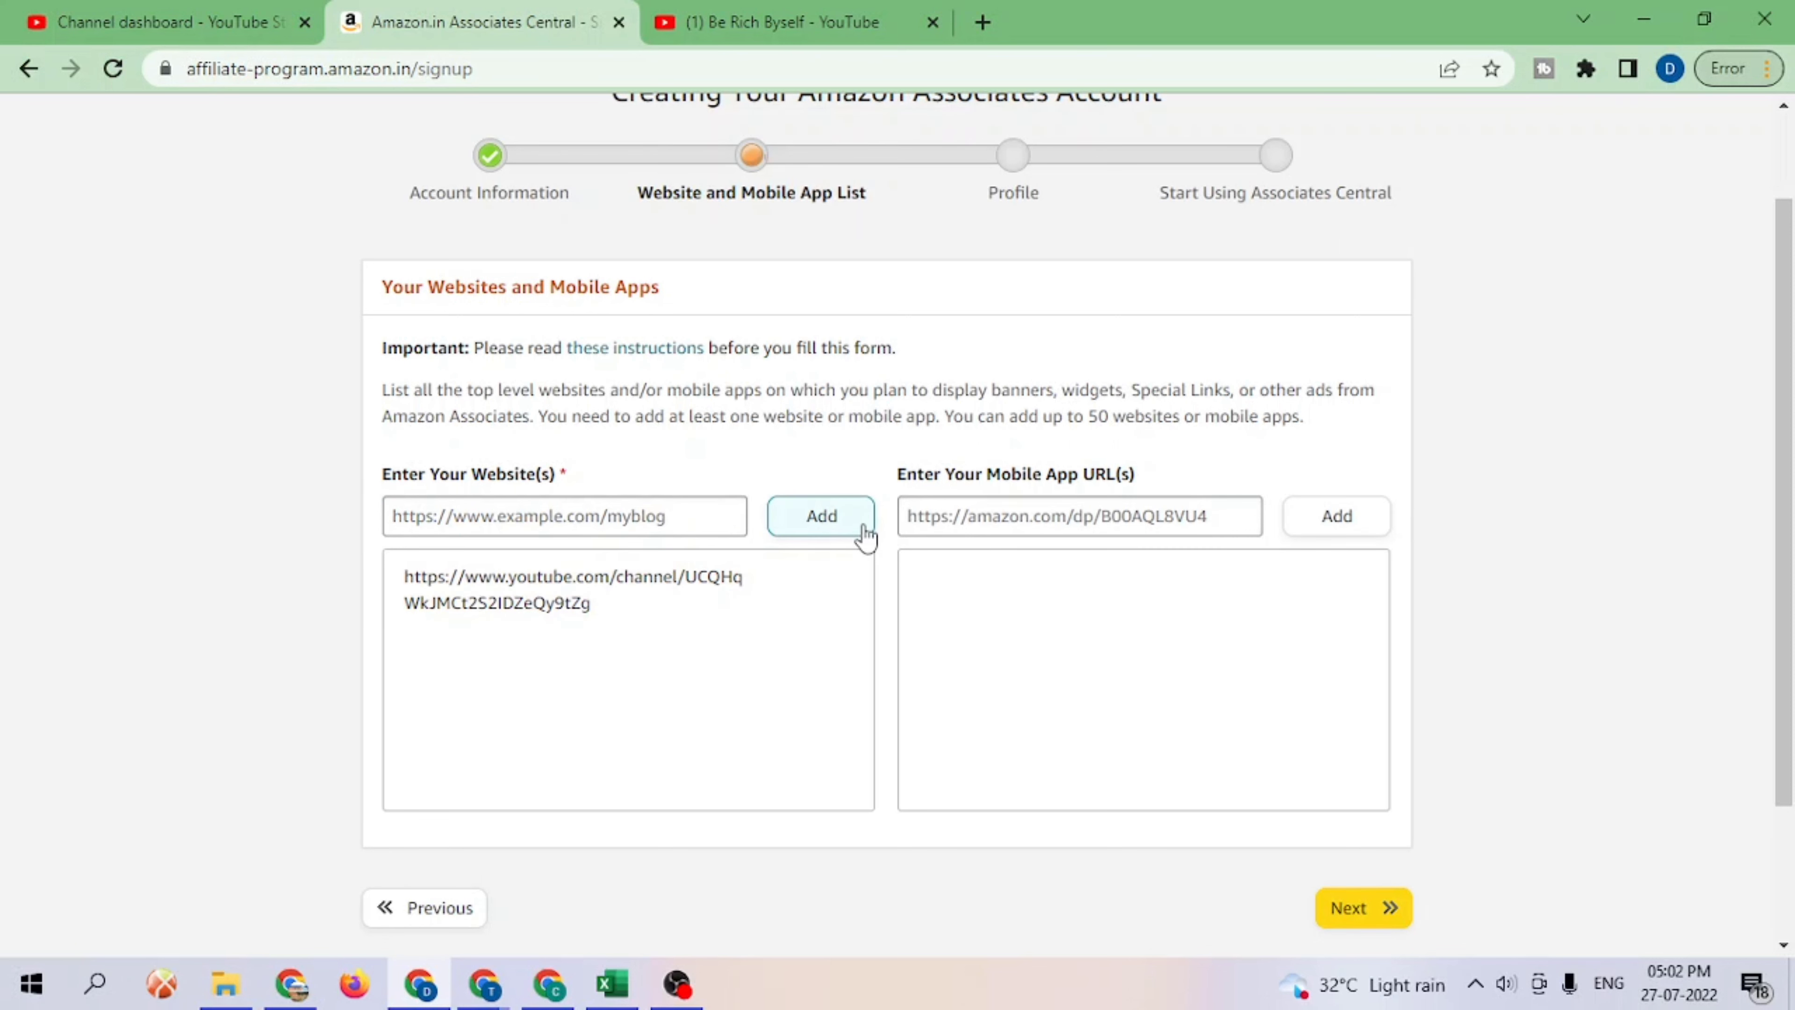
# Step: Continue to the Profile step and enter the preferred Associates Store ID
pyautogui.click(1379, 907)
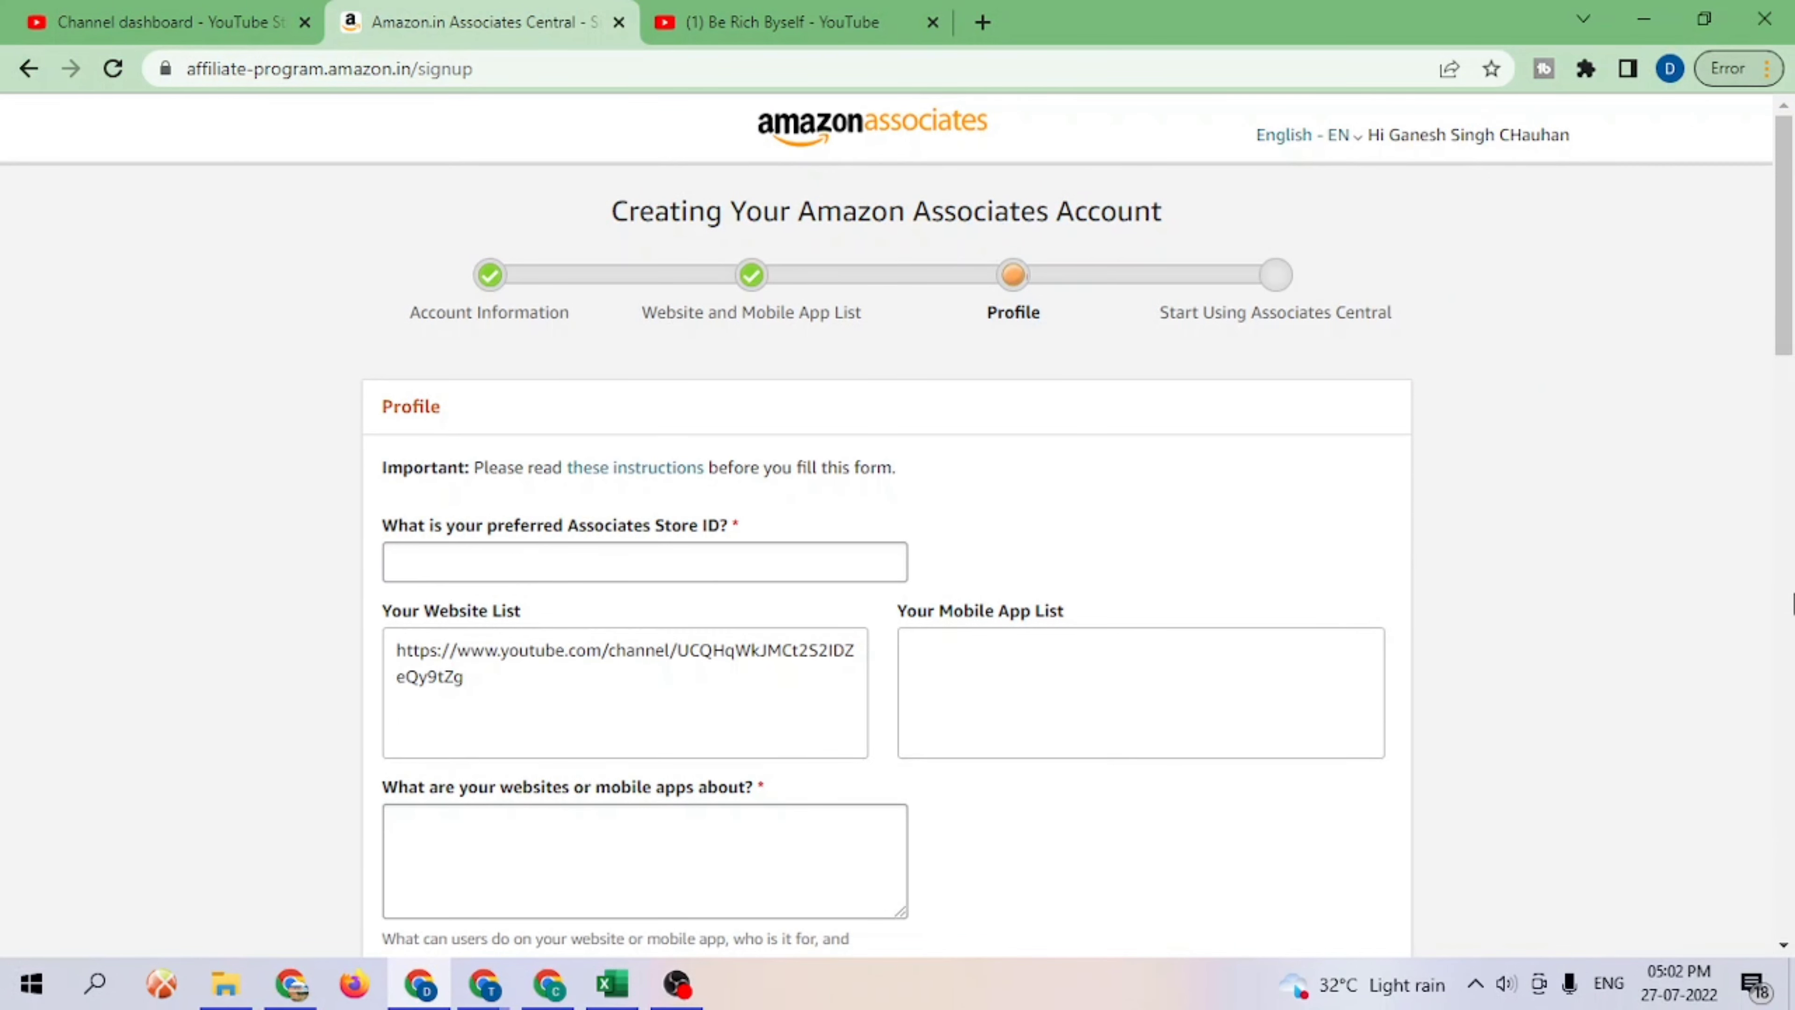
pyautogui.moveTo(1787, 317); pyautogui.dragTo(1788, 346)
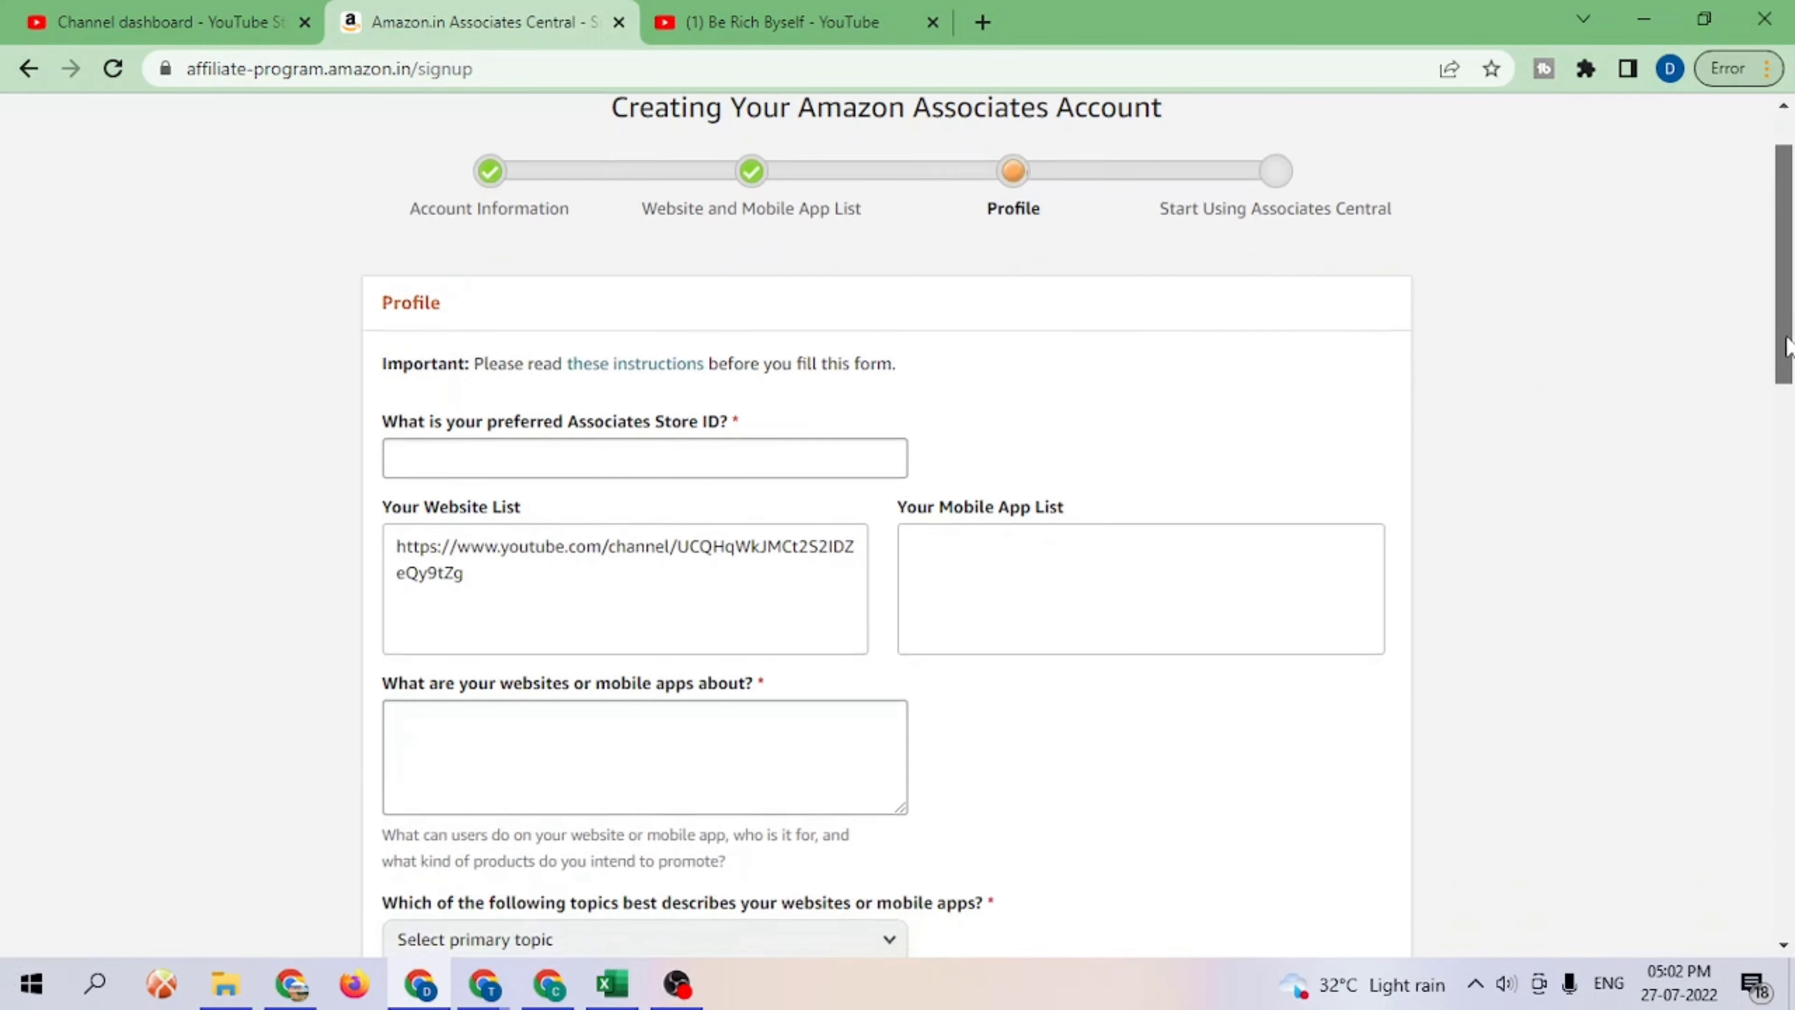
pyautogui.click(442, 417)
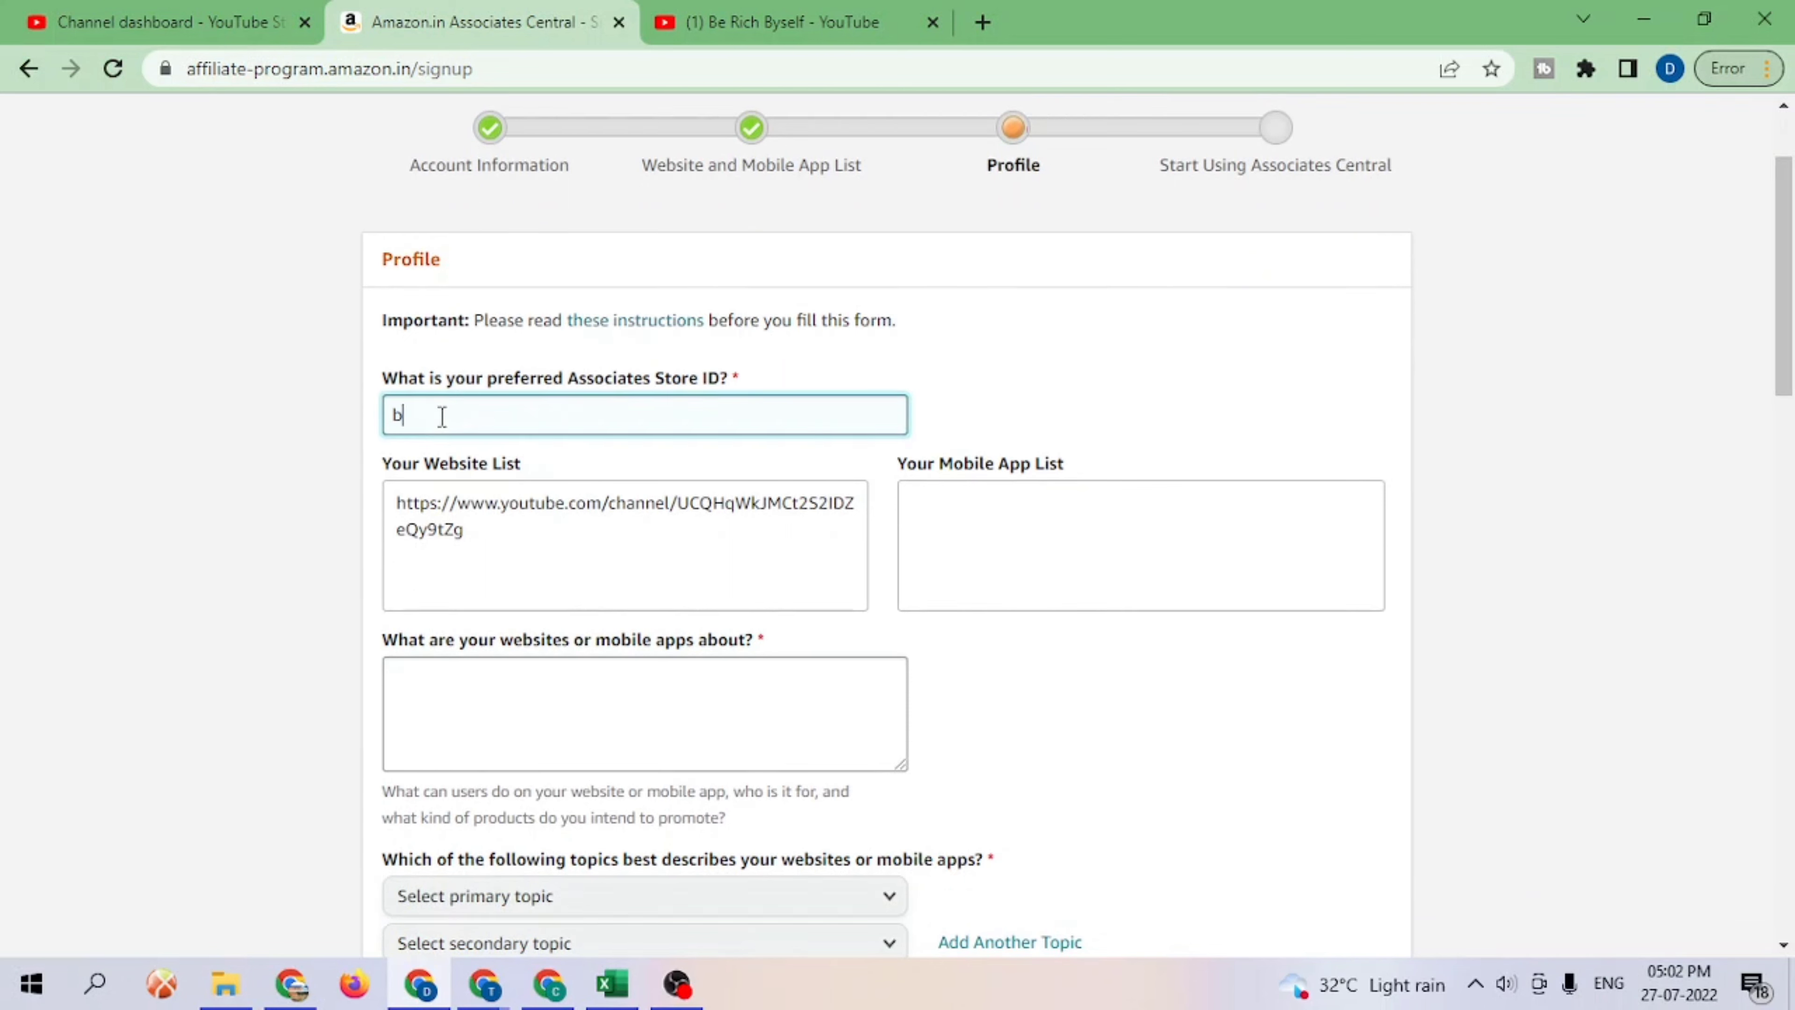
pyautogui.write('berichganesh12')
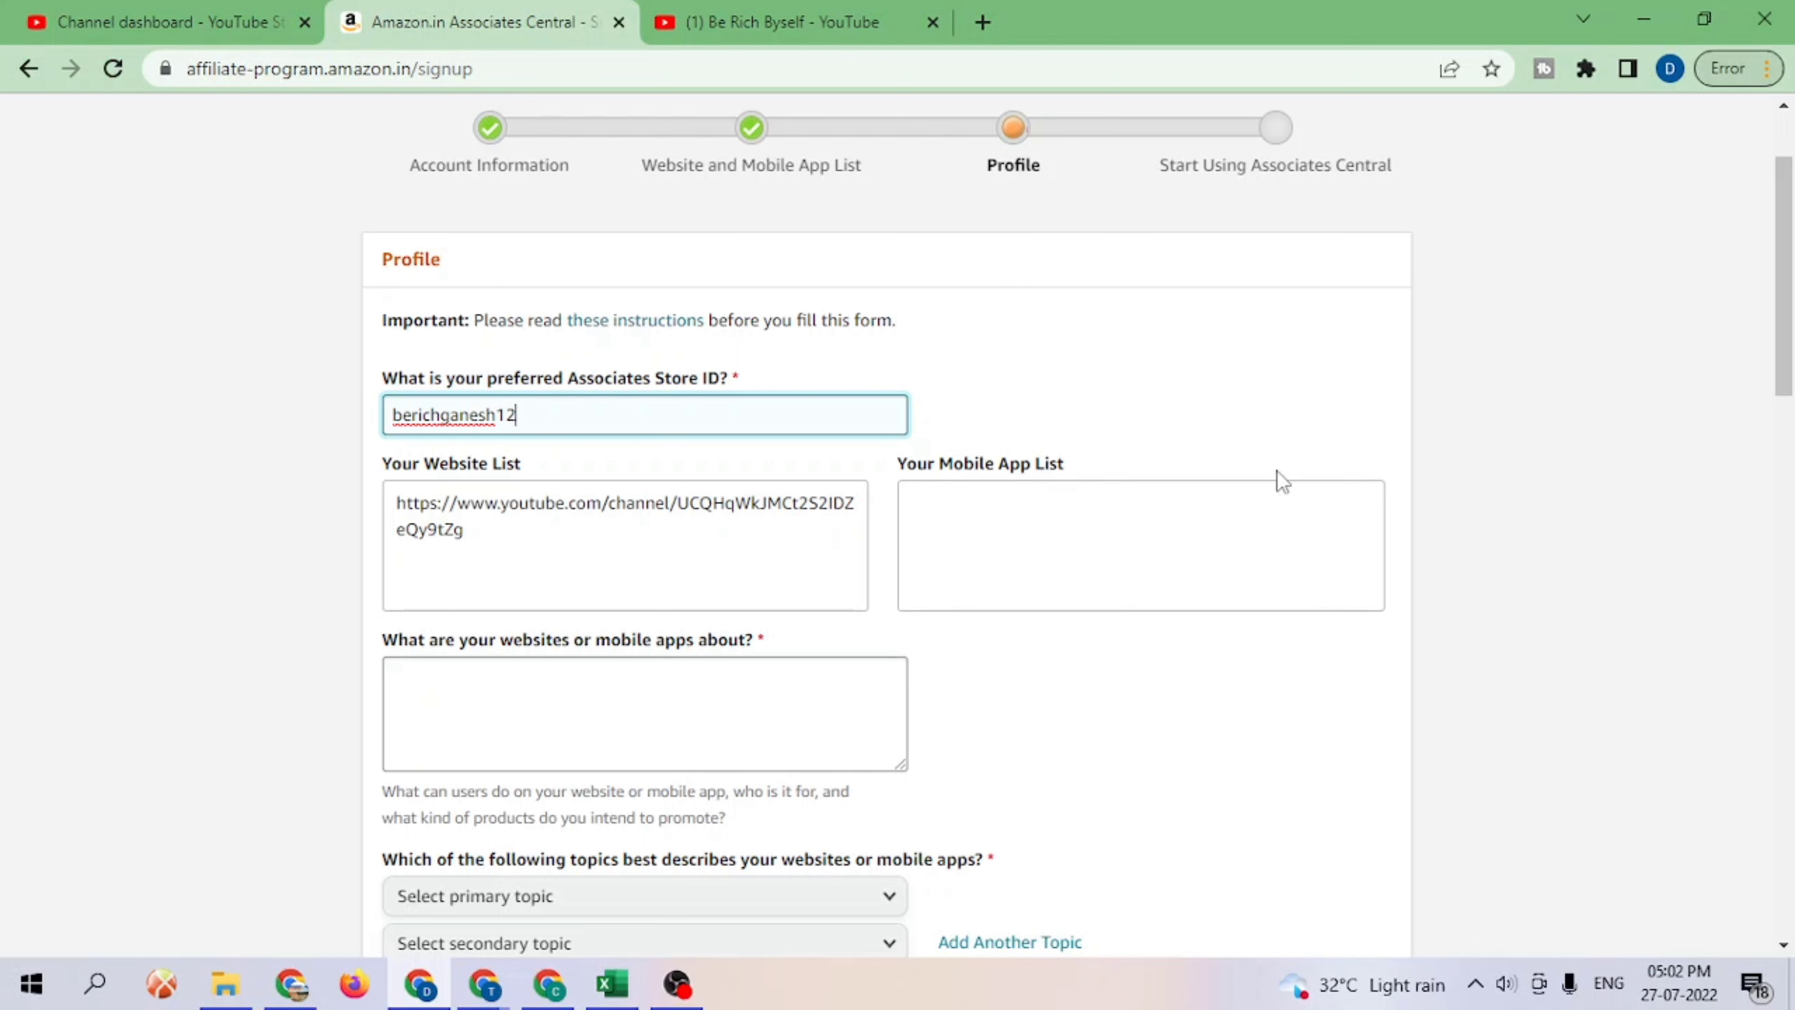
pyautogui.moveTo(1783, 317); pyautogui.dragTo(1778, 396)
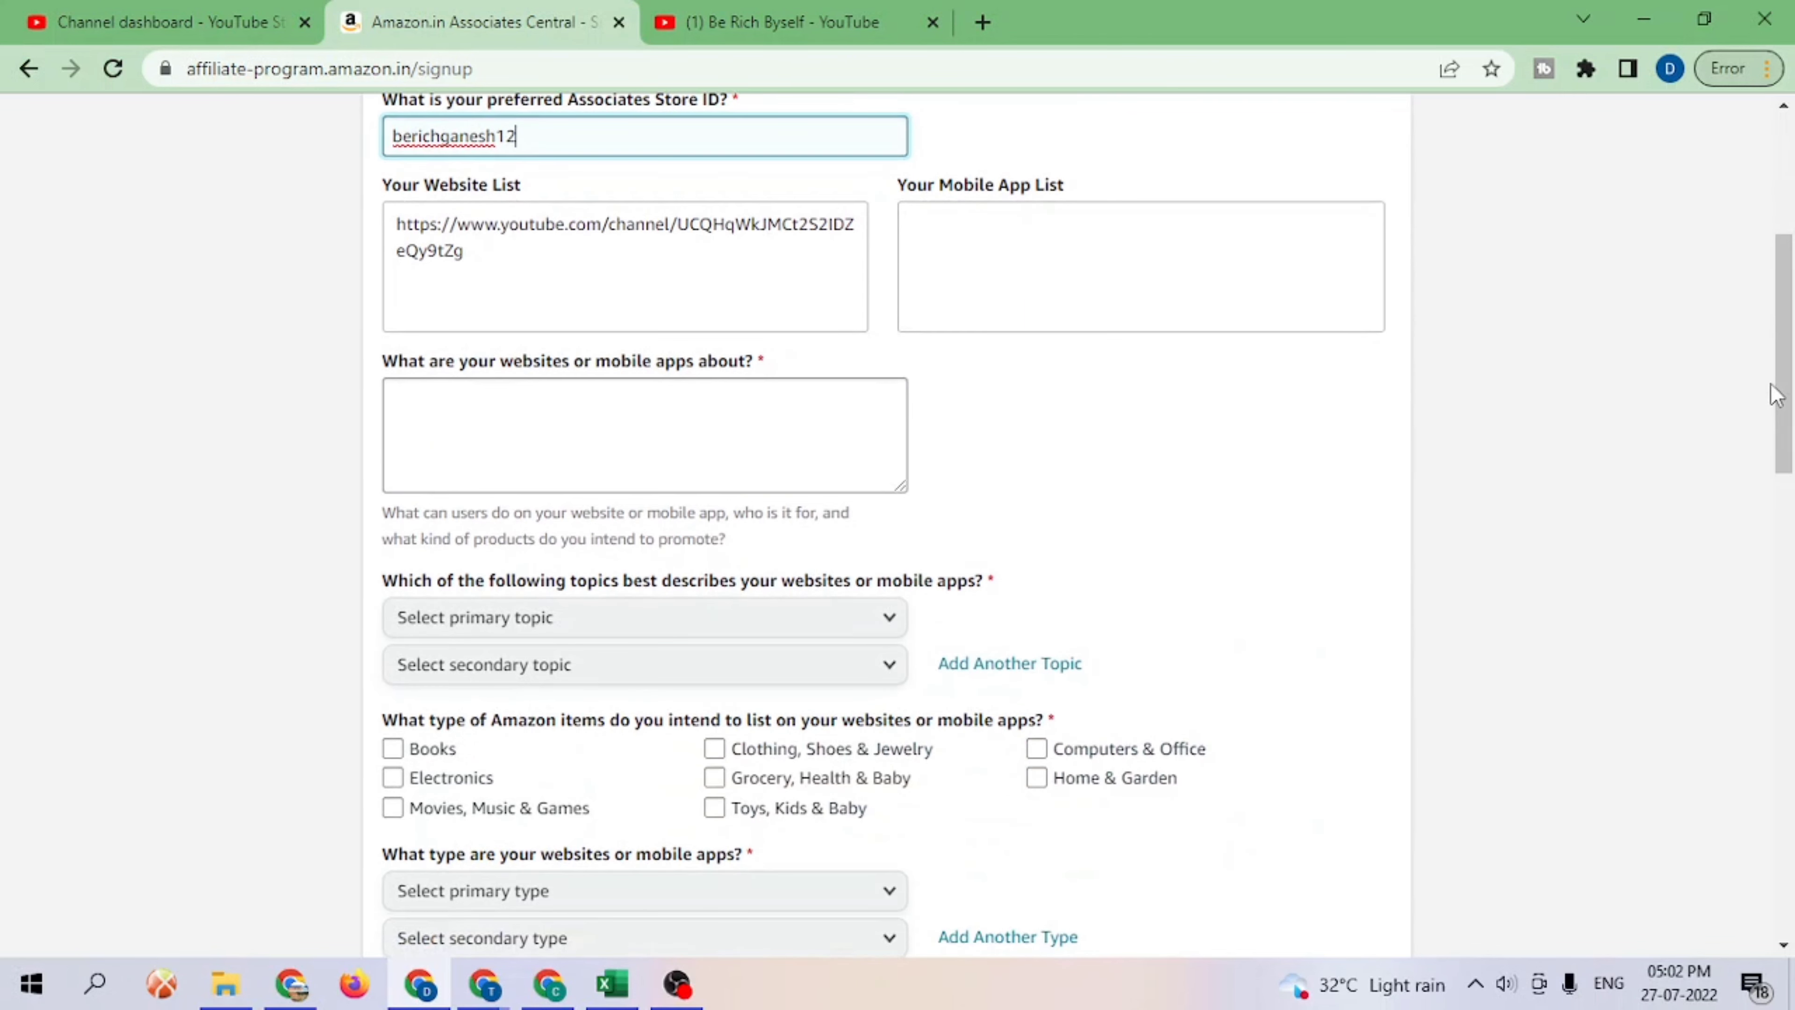
pyautogui.click(506, 400)
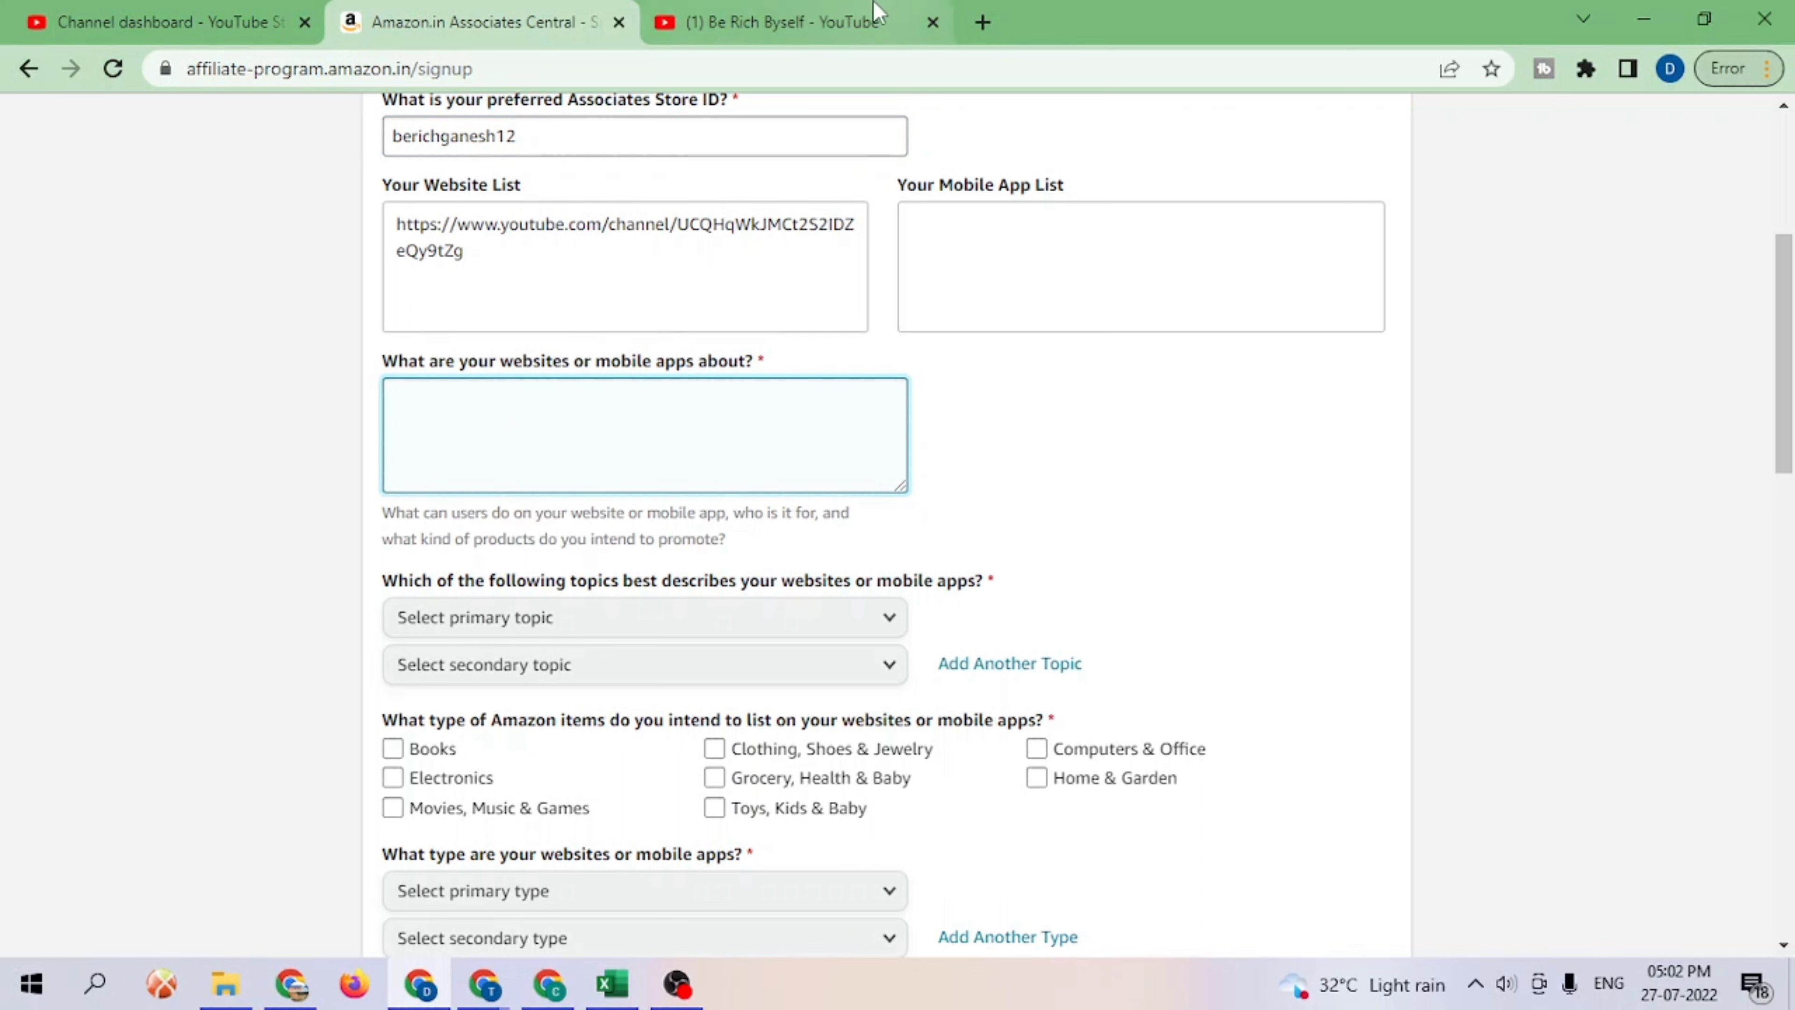
# Step: Copy the description from the Be Rich Byself About page, then return to the Associates form
pyautogui.click(801, 10)
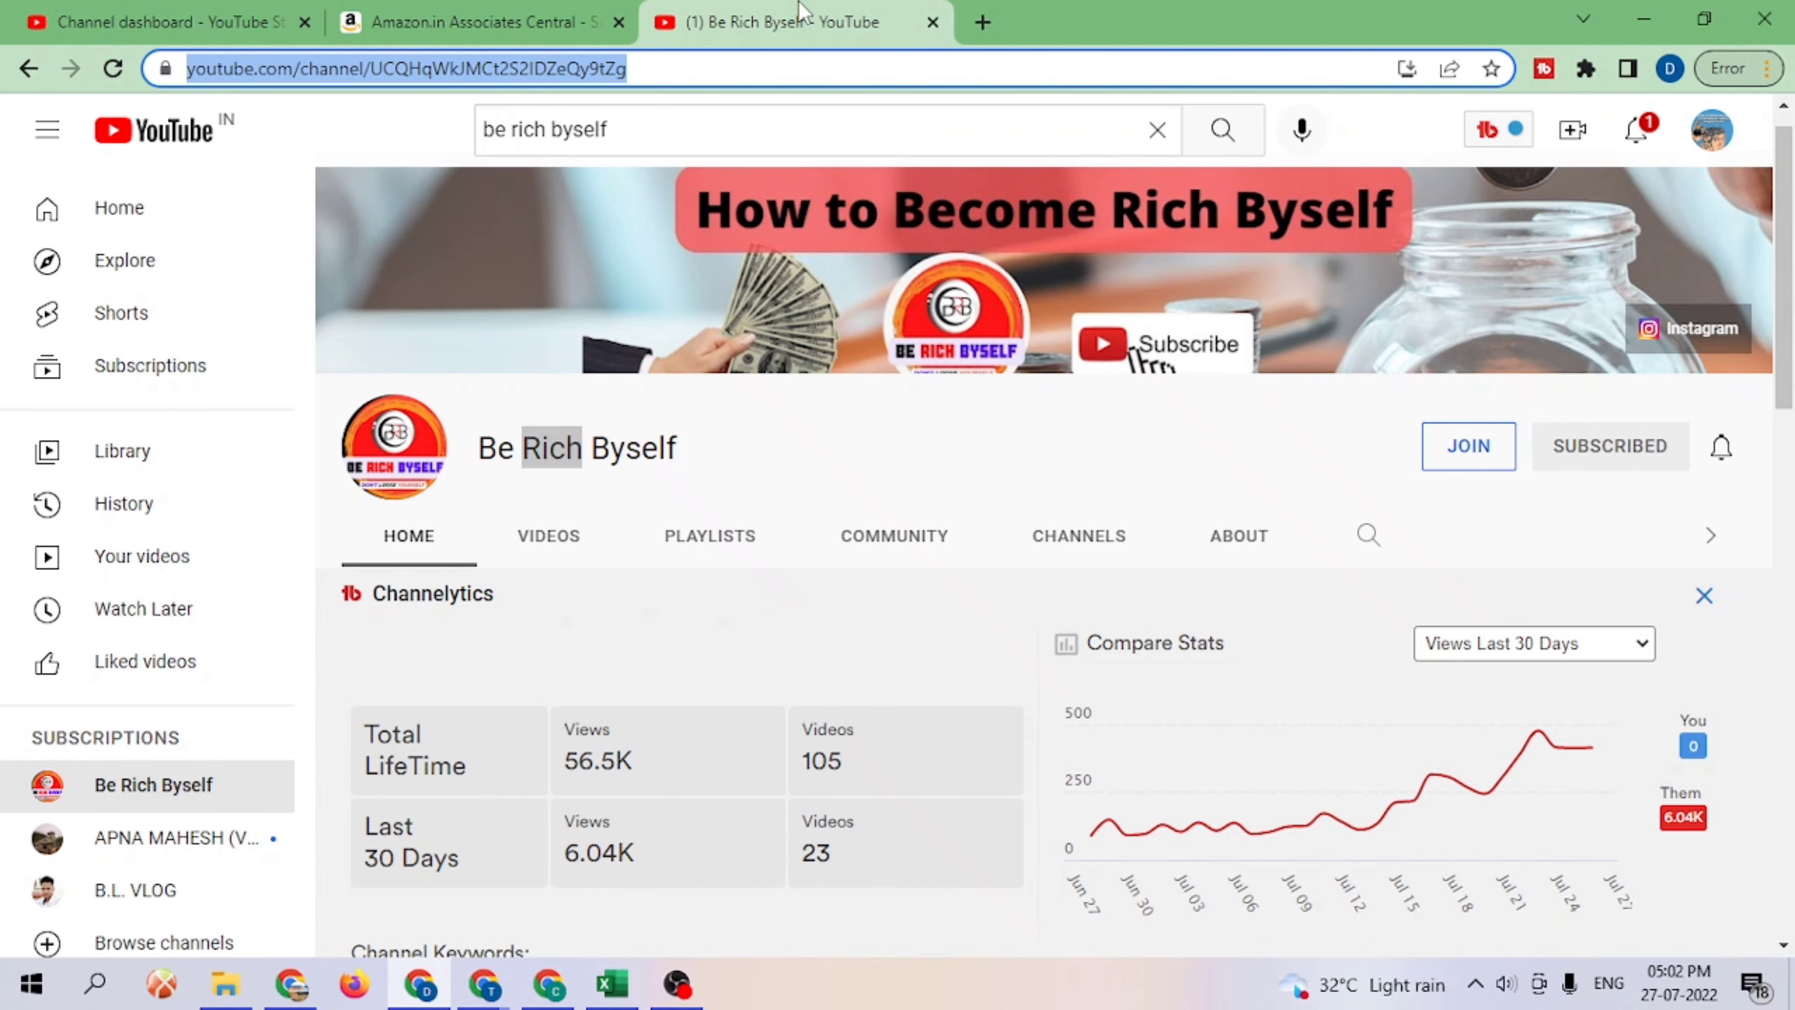
pyautogui.click(1225, 534)
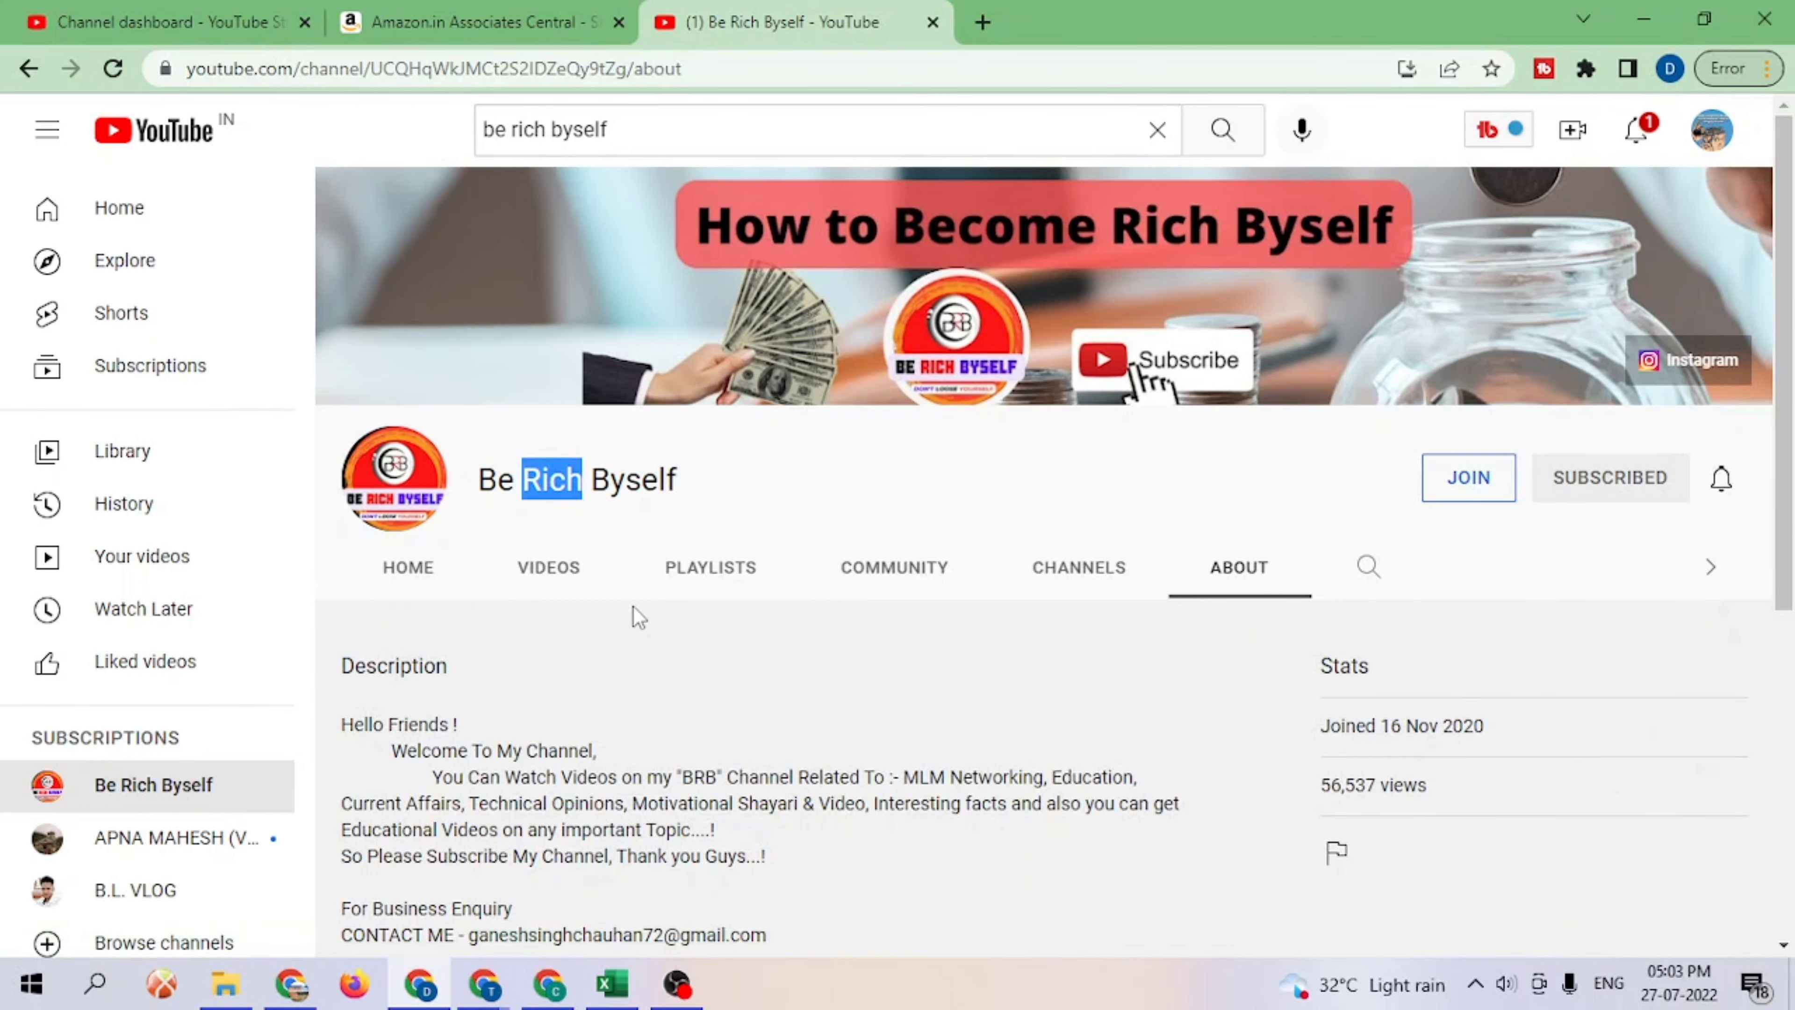
pyautogui.moveTo(391, 771); pyautogui.dragTo(748, 884)
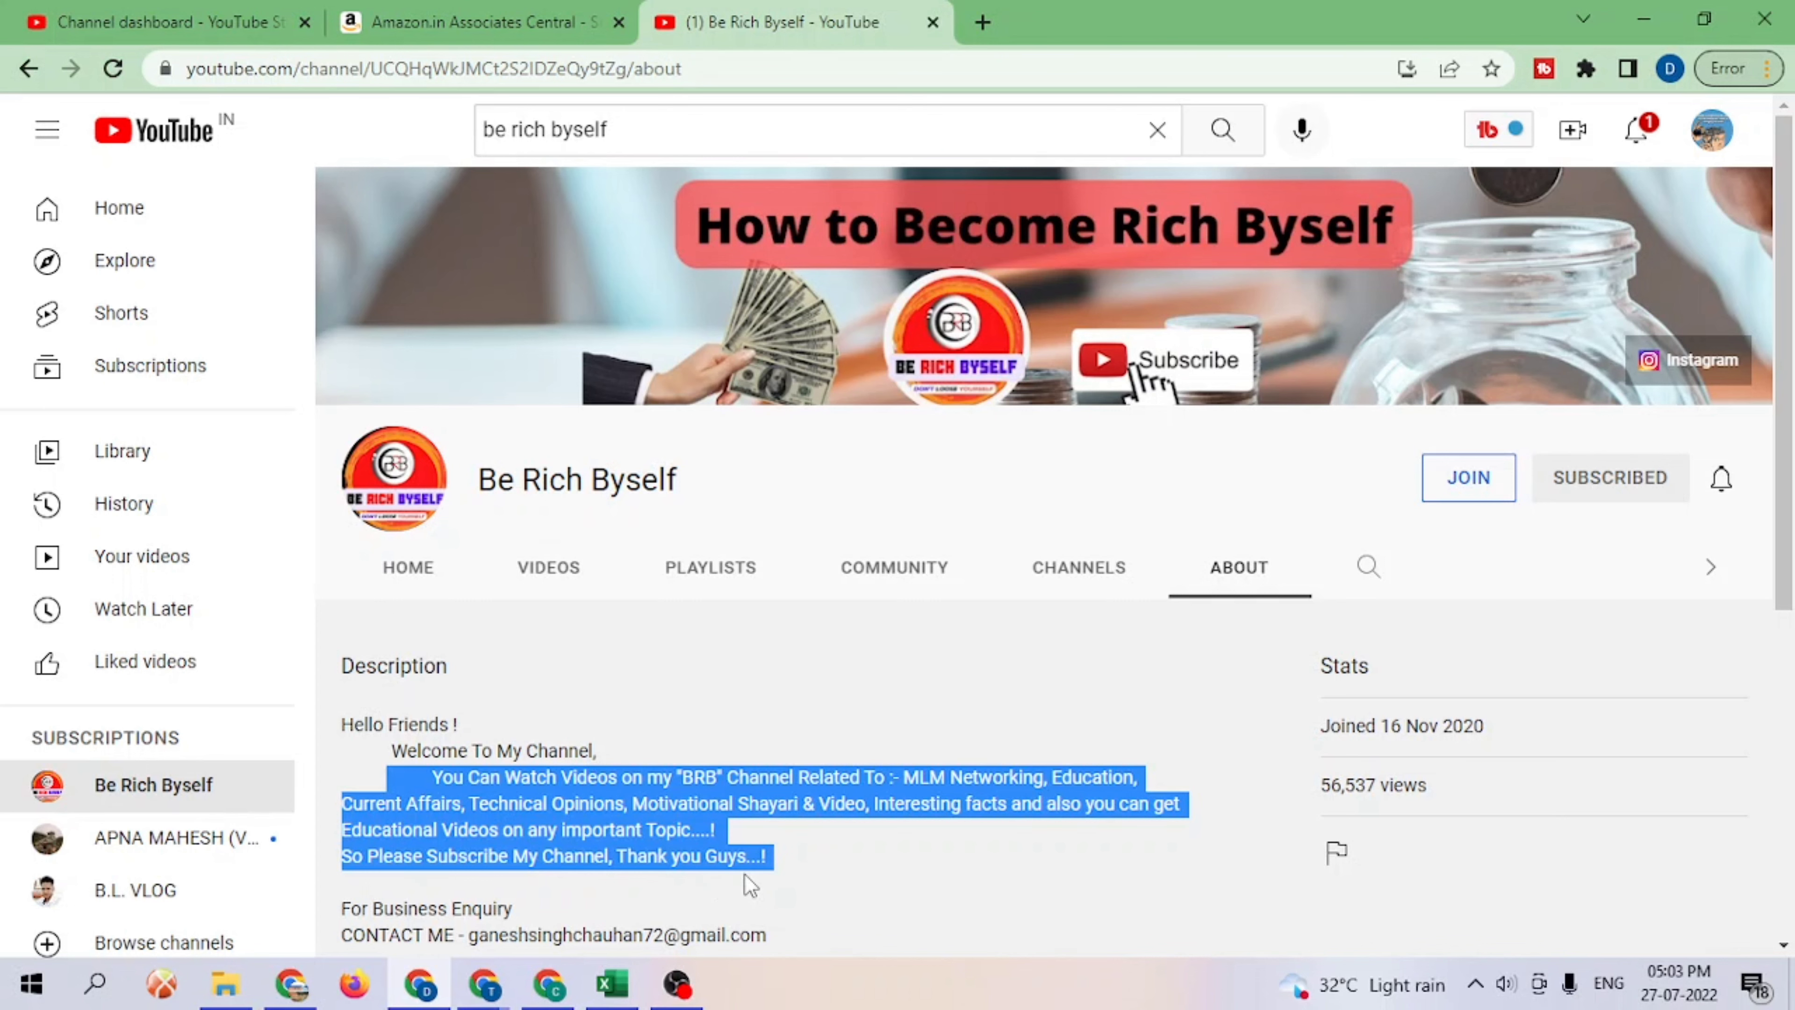
pyautogui.click(484, 24)
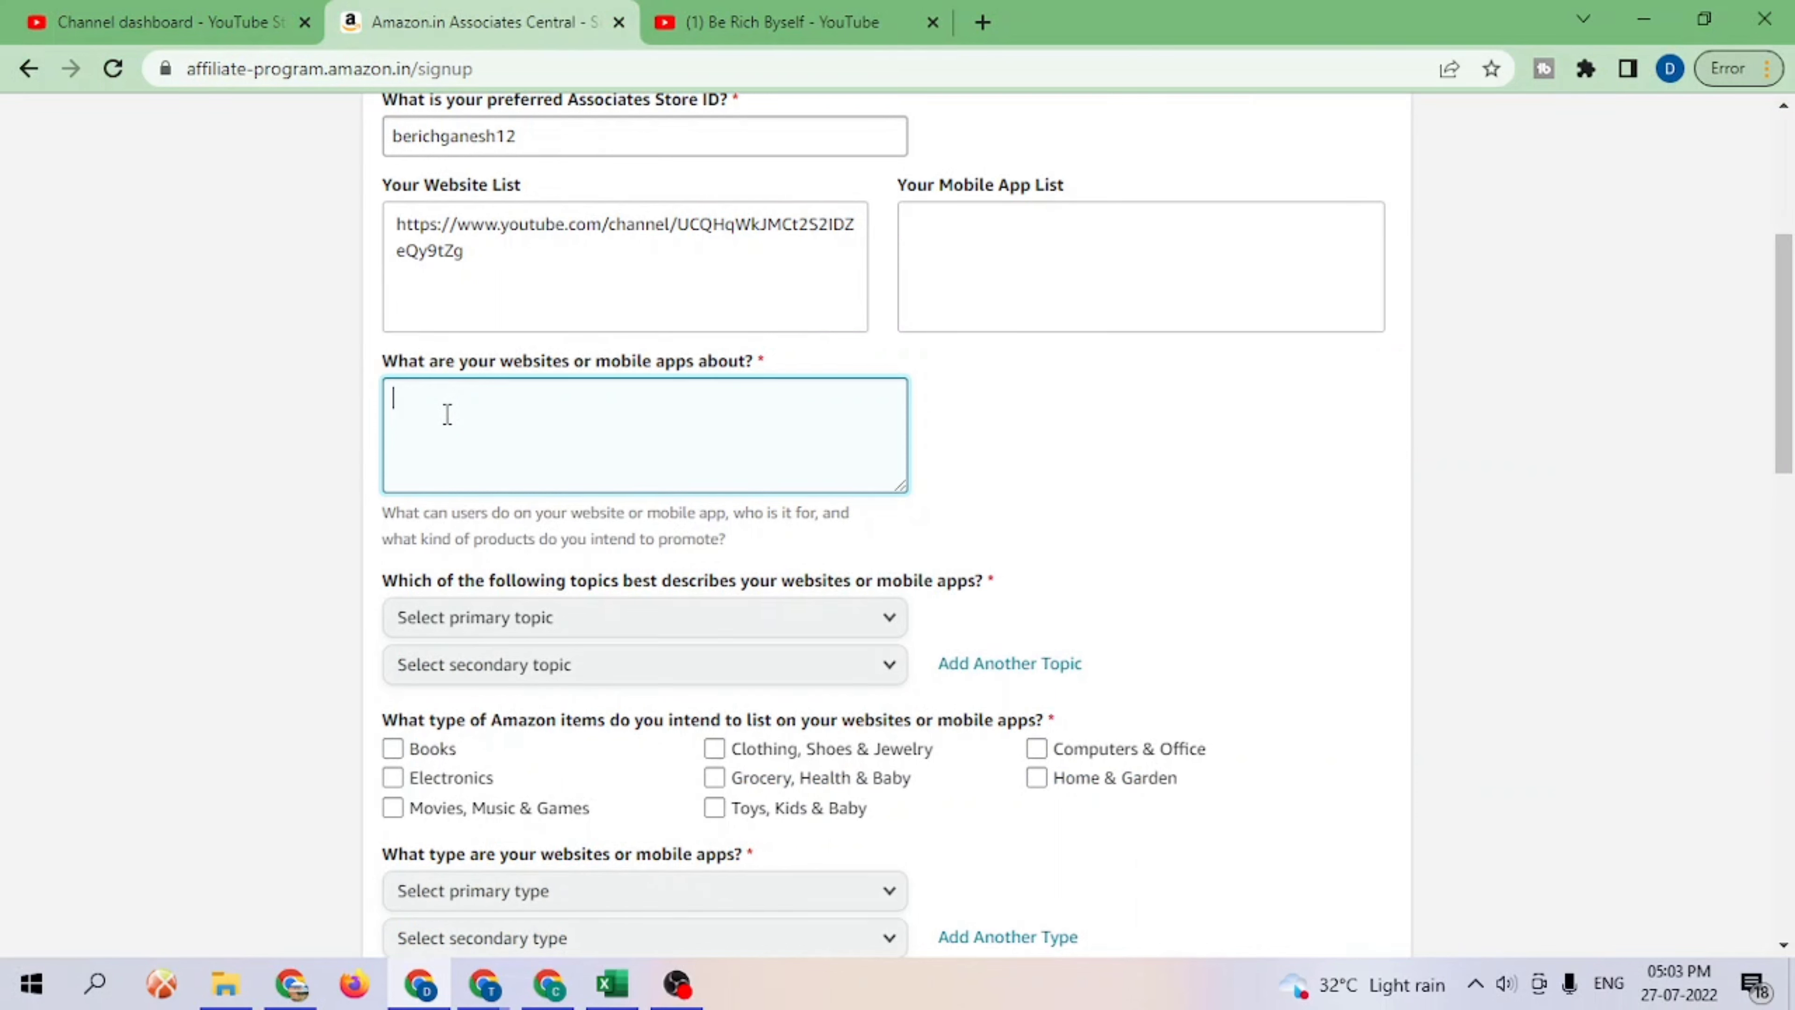
# Step: Paste the channel description and set topics Education/School/Reference/News and Social Networking Site
pyautogui.hotkey('ctrl', 'v')
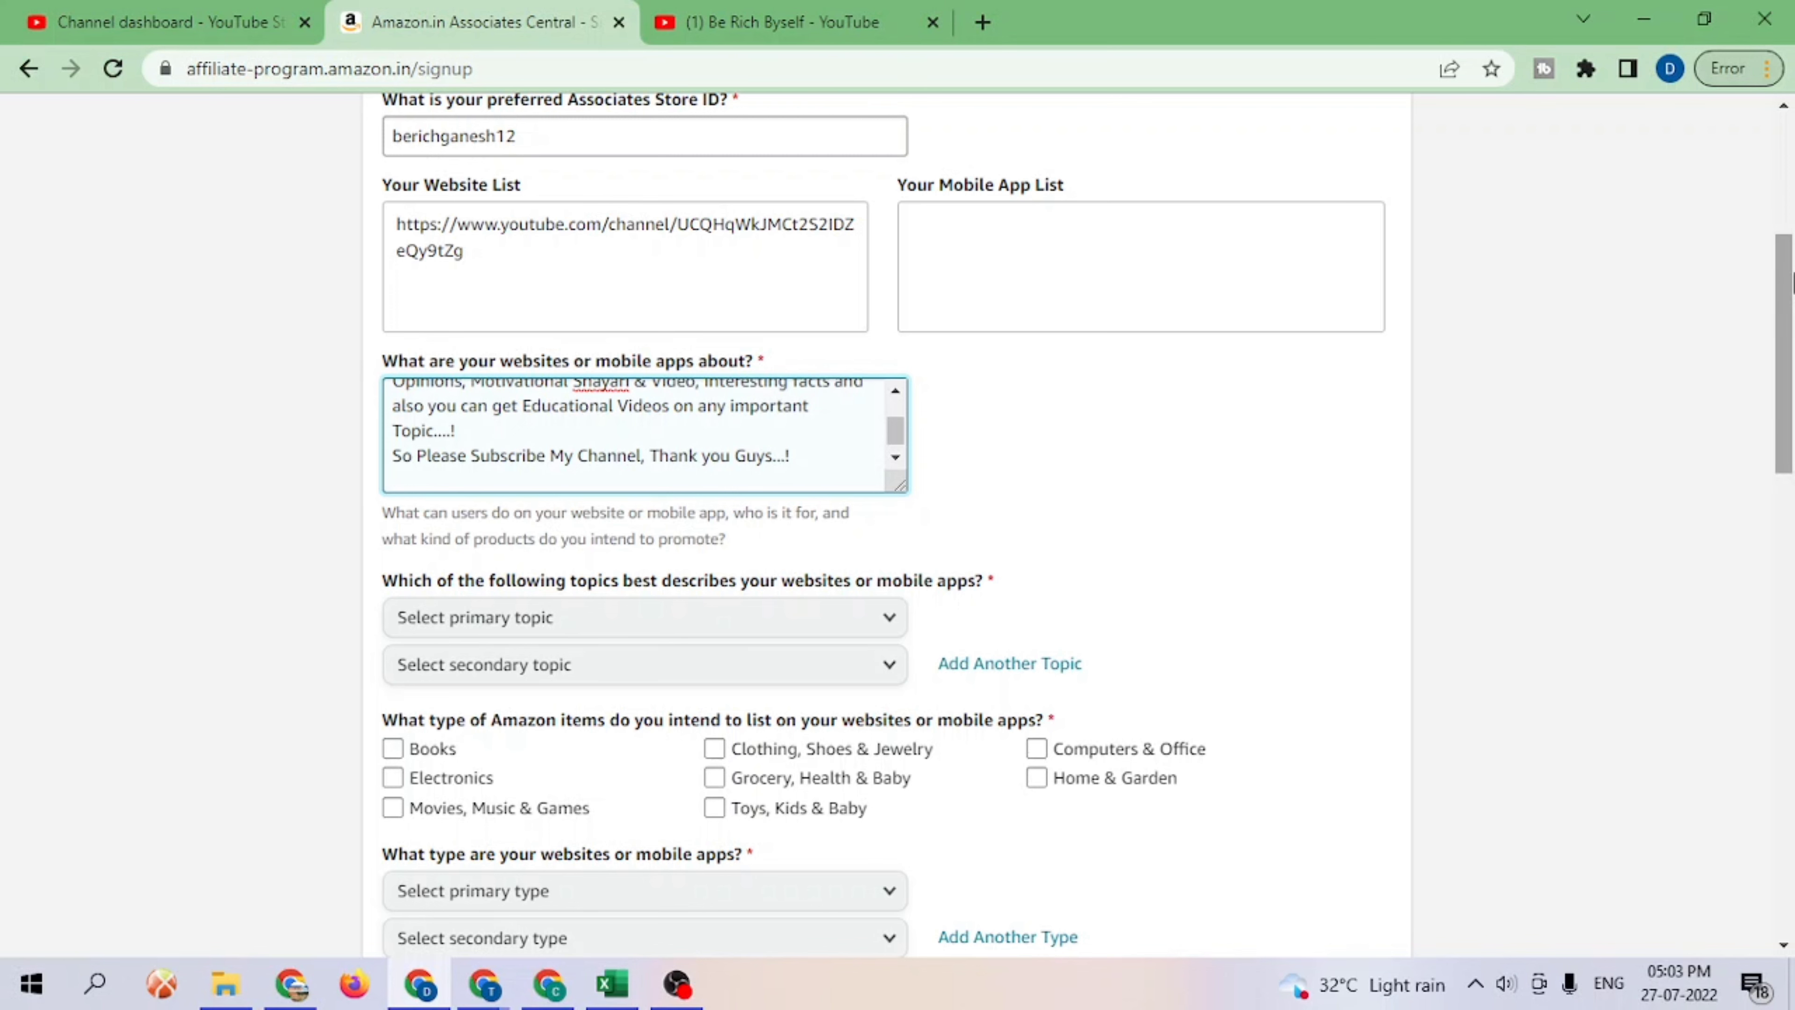
pyautogui.scroll(-2, 1791, 282)
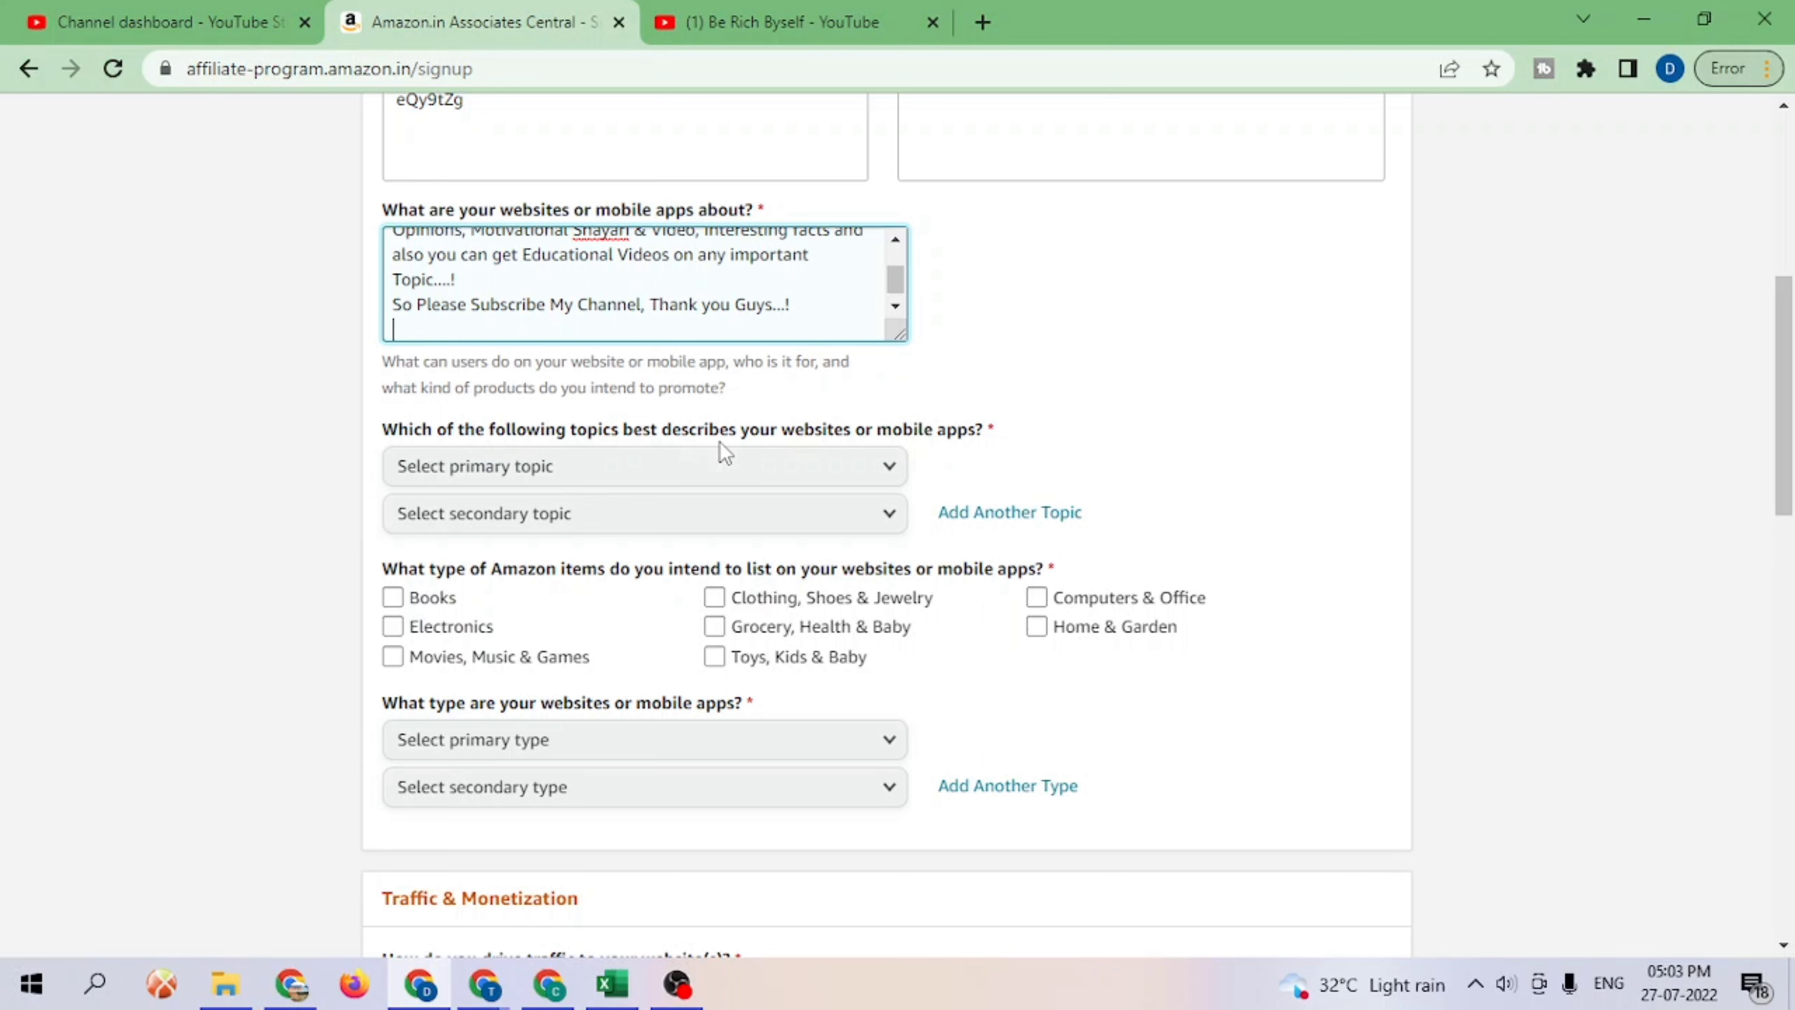
pyautogui.click(876, 471)
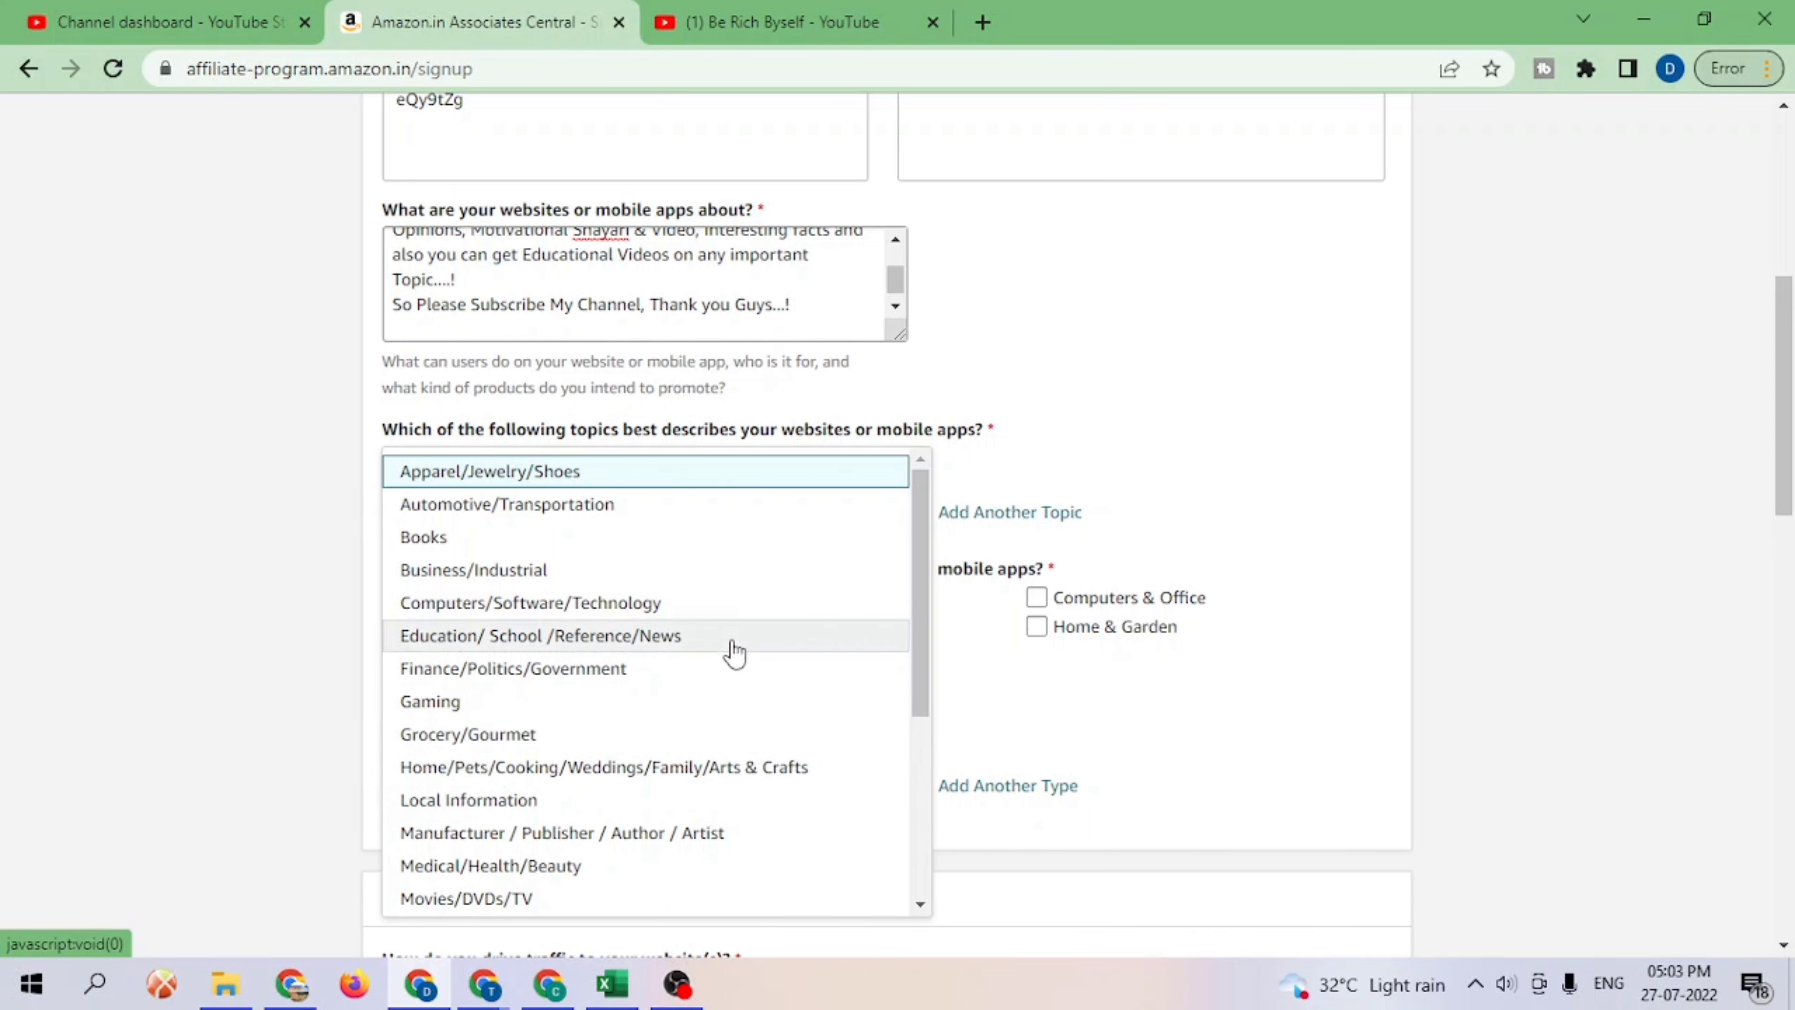
pyautogui.click(692, 655)
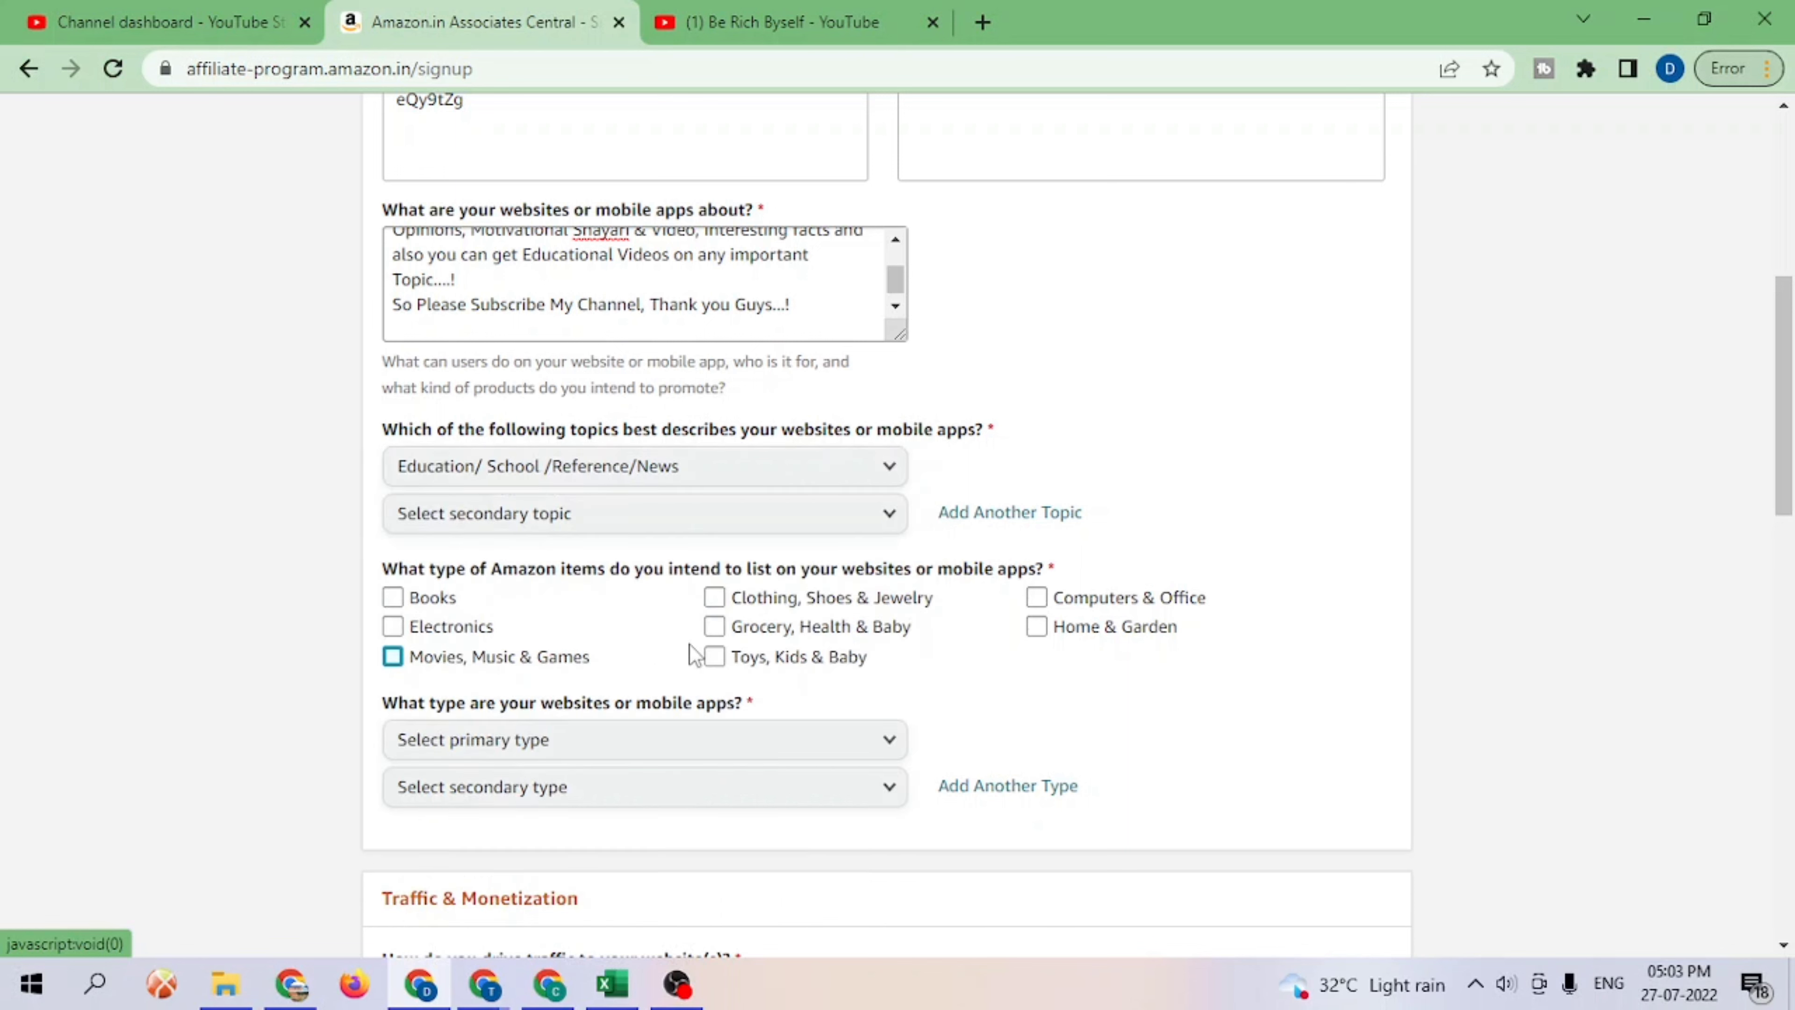
pyautogui.click(742, 515)
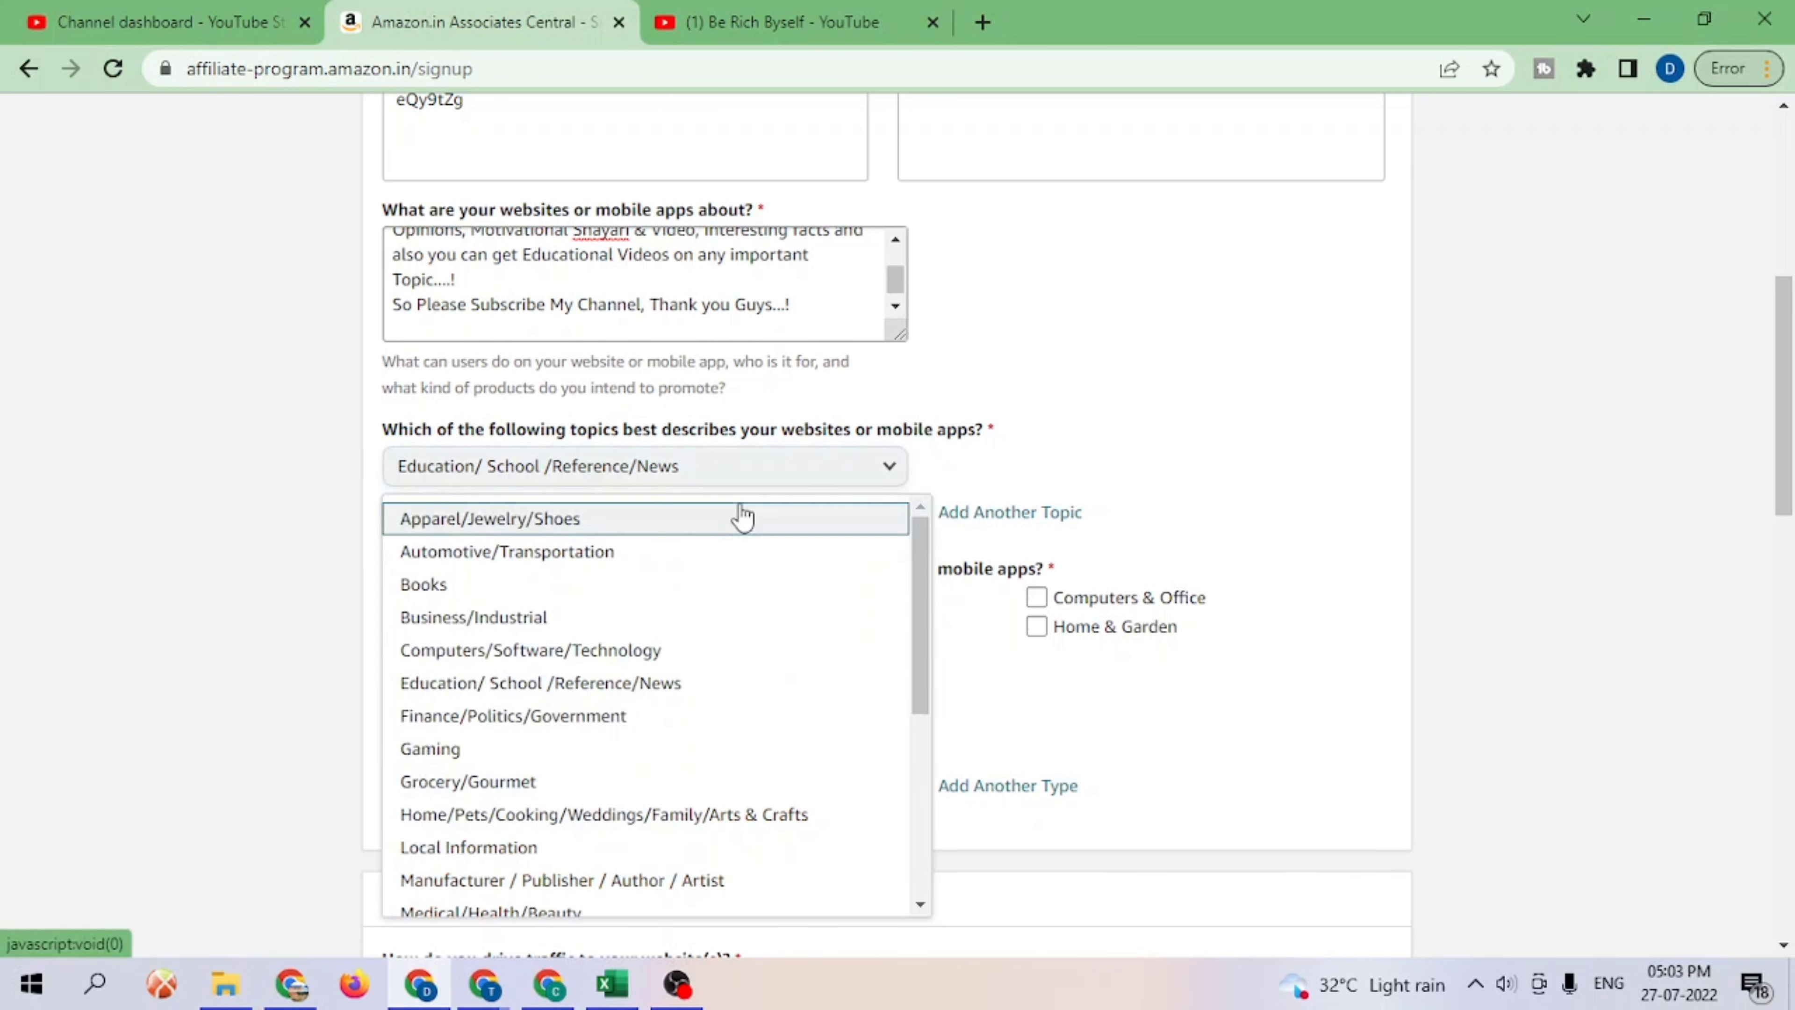
pyautogui.moveTo(927, 551); pyautogui.dragTo(917, 776)
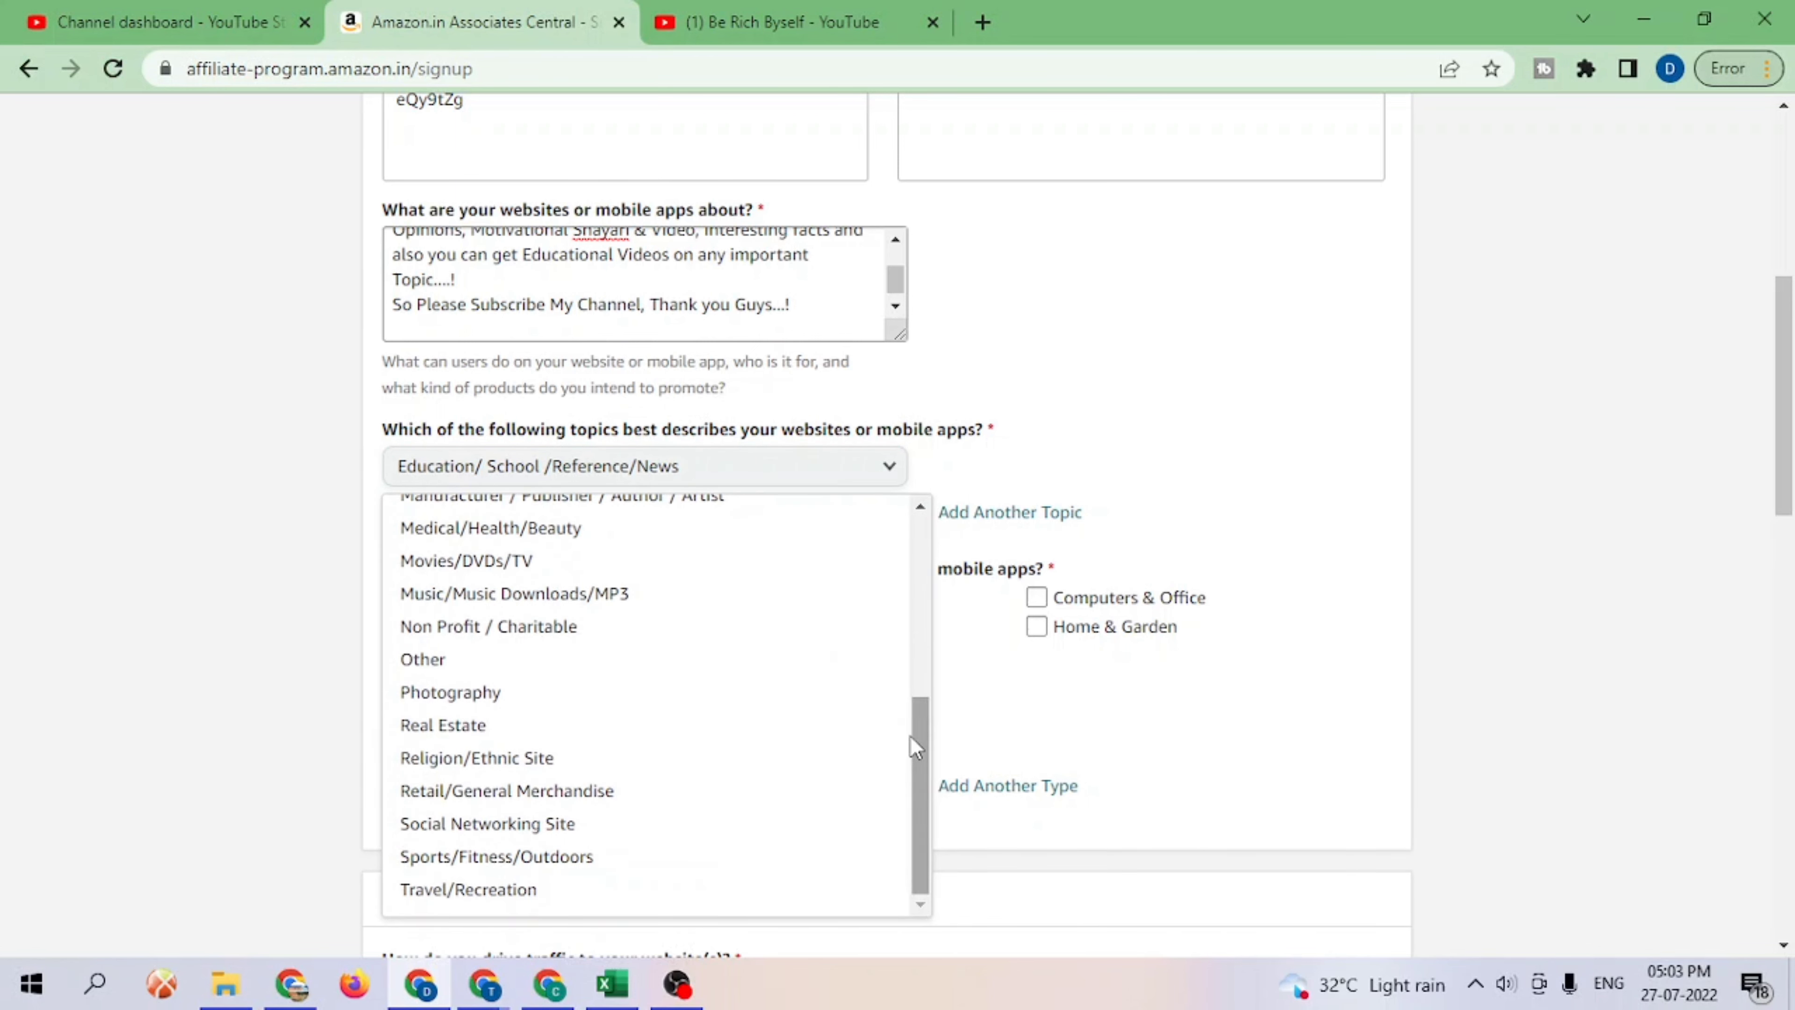
pyautogui.click(467, 823)
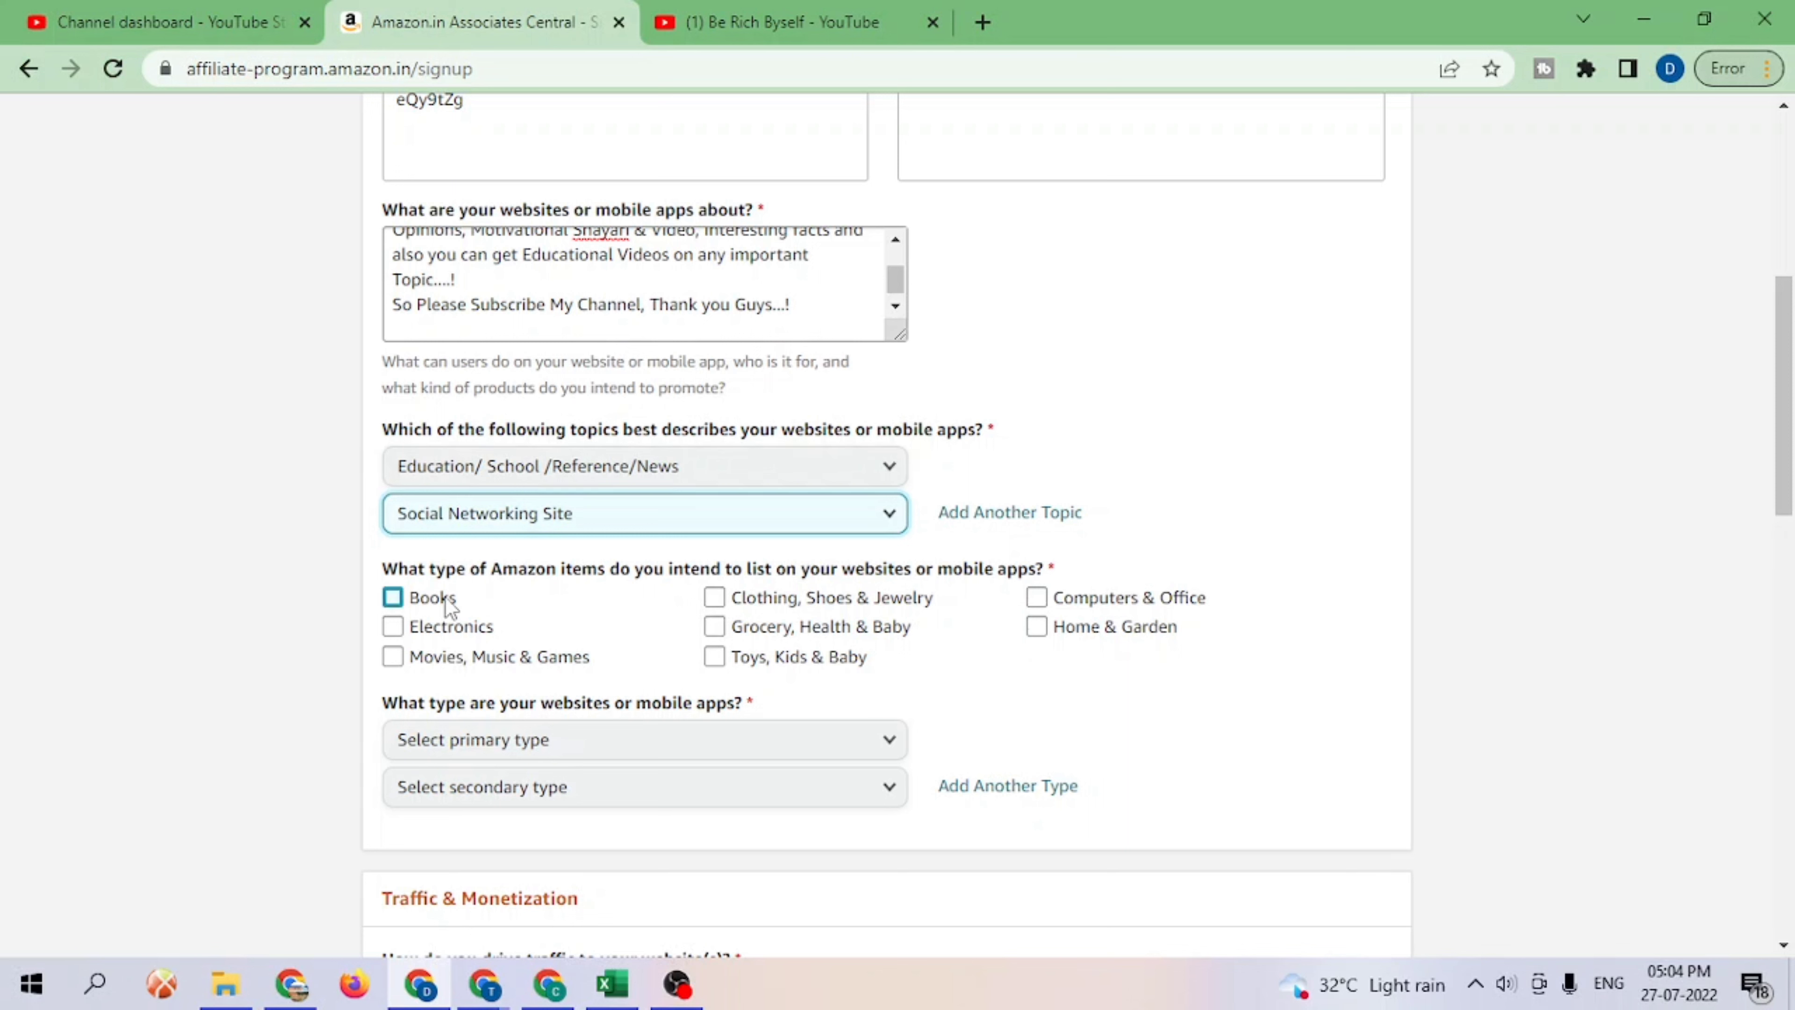
# Step: Tick item categories Books, Electronics, Movies, Clothing, Grocery, Toys, Computers & Office, Home & Garden
pyautogui.click(392, 597)
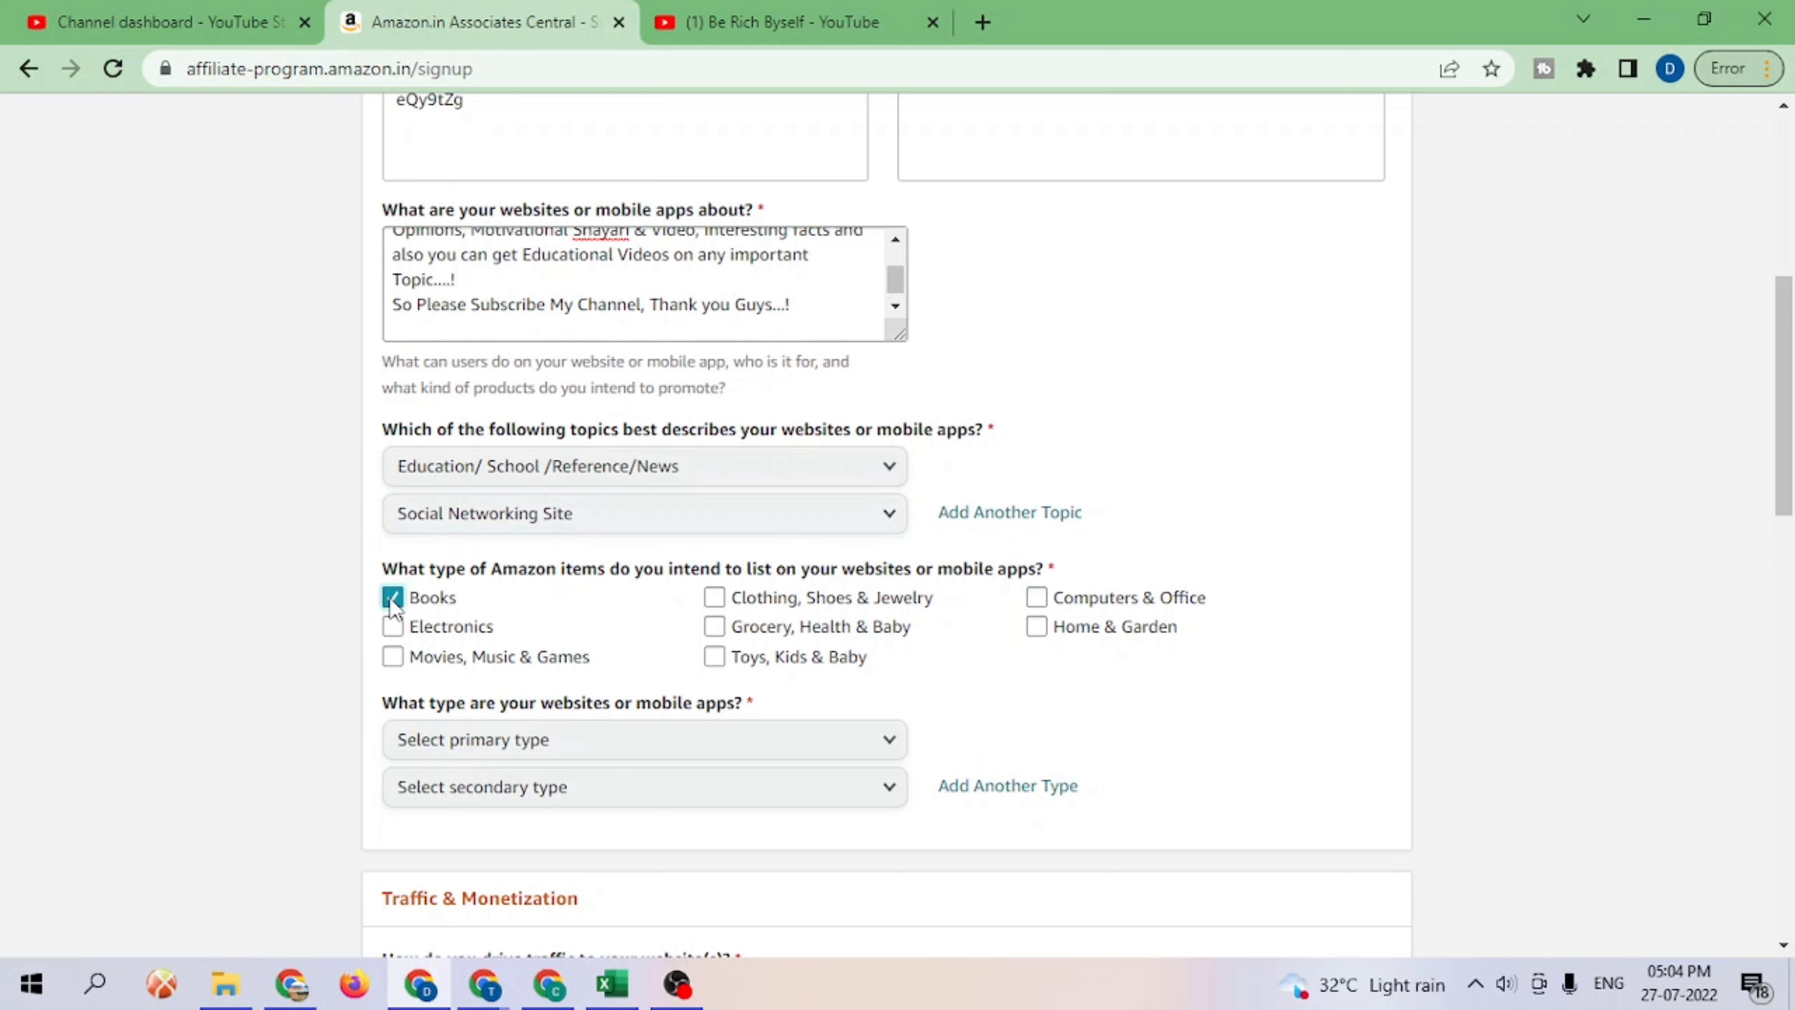
pyautogui.click(393, 626)
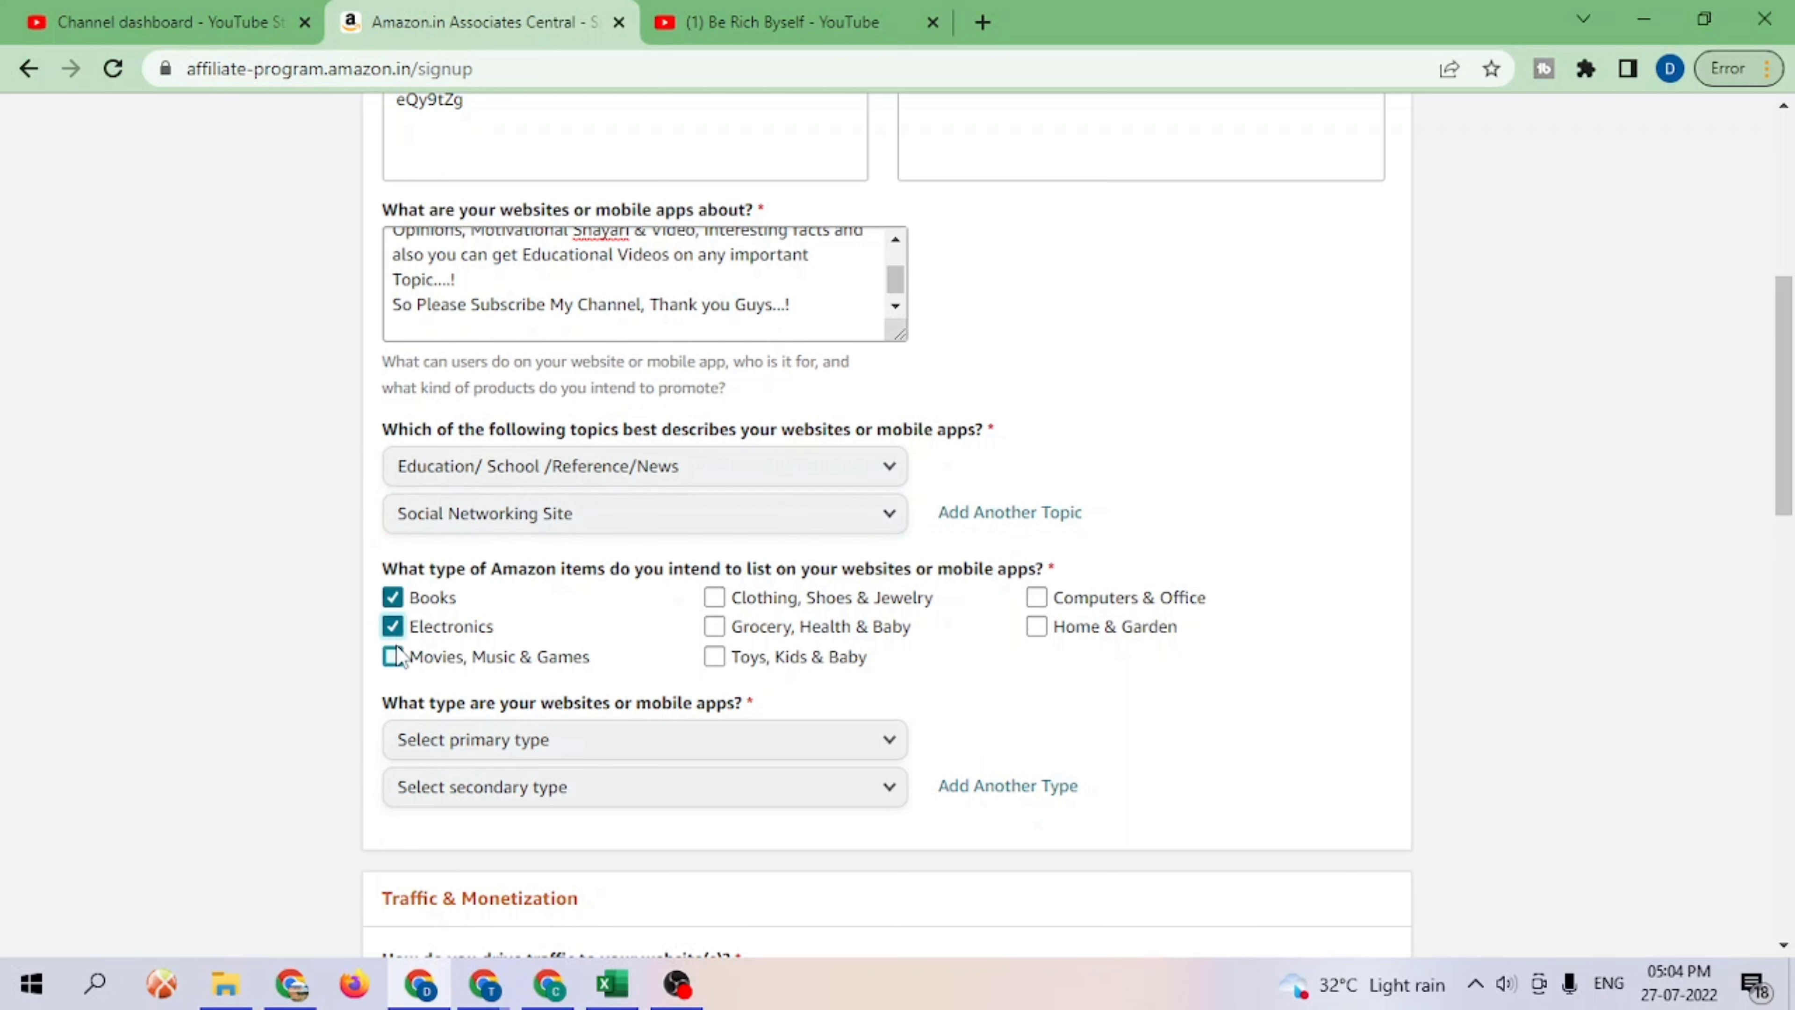
pyautogui.click(394, 665)
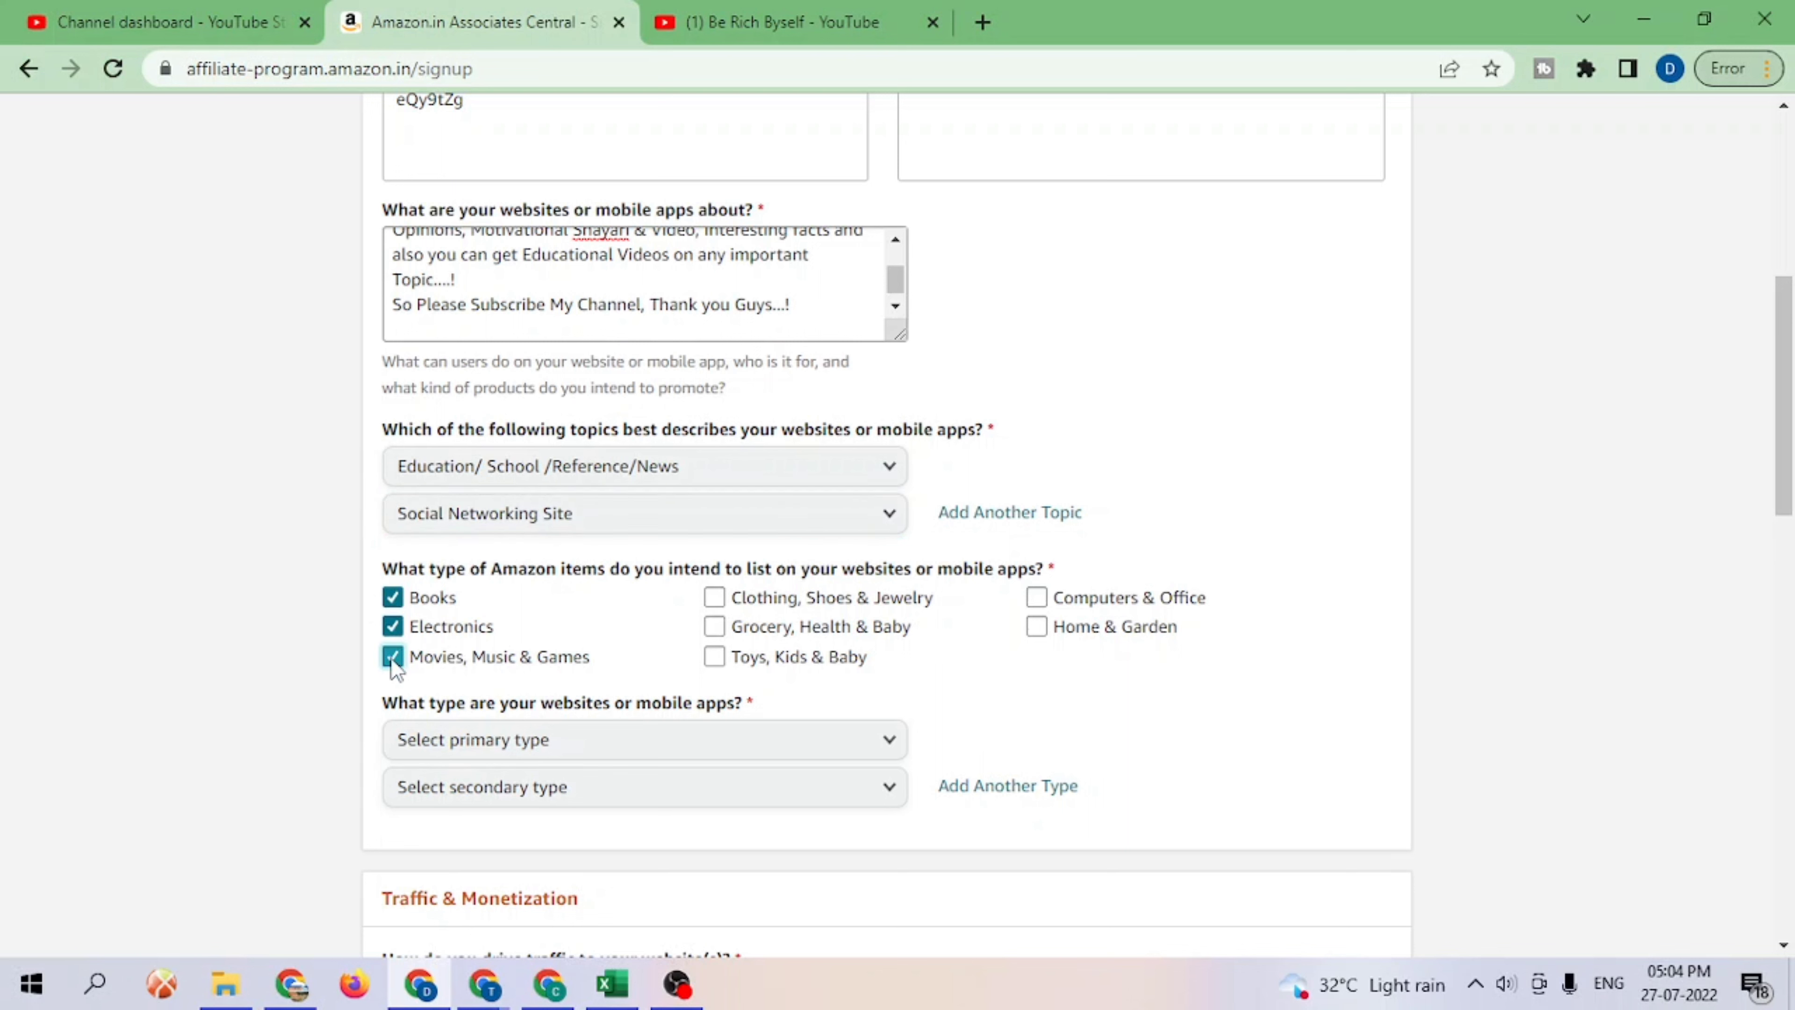
pyautogui.click(735, 600)
pyautogui.click(720, 629)
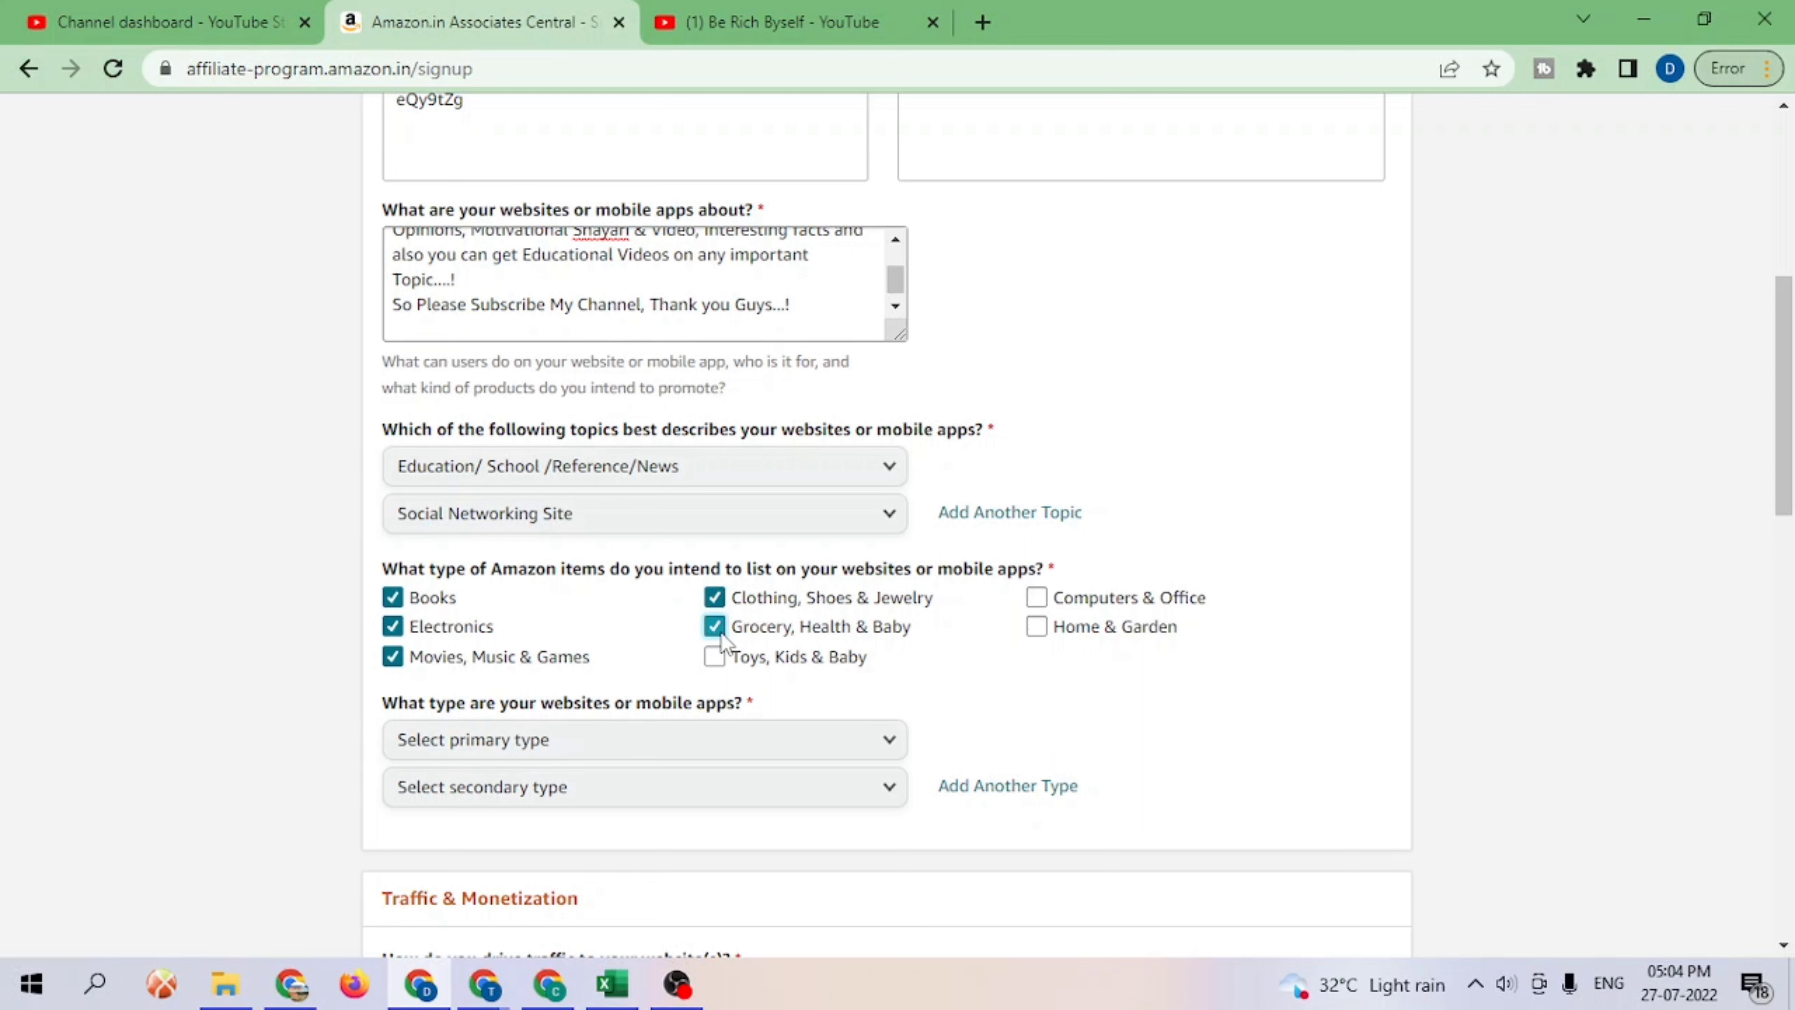
pyautogui.click(824, 656)
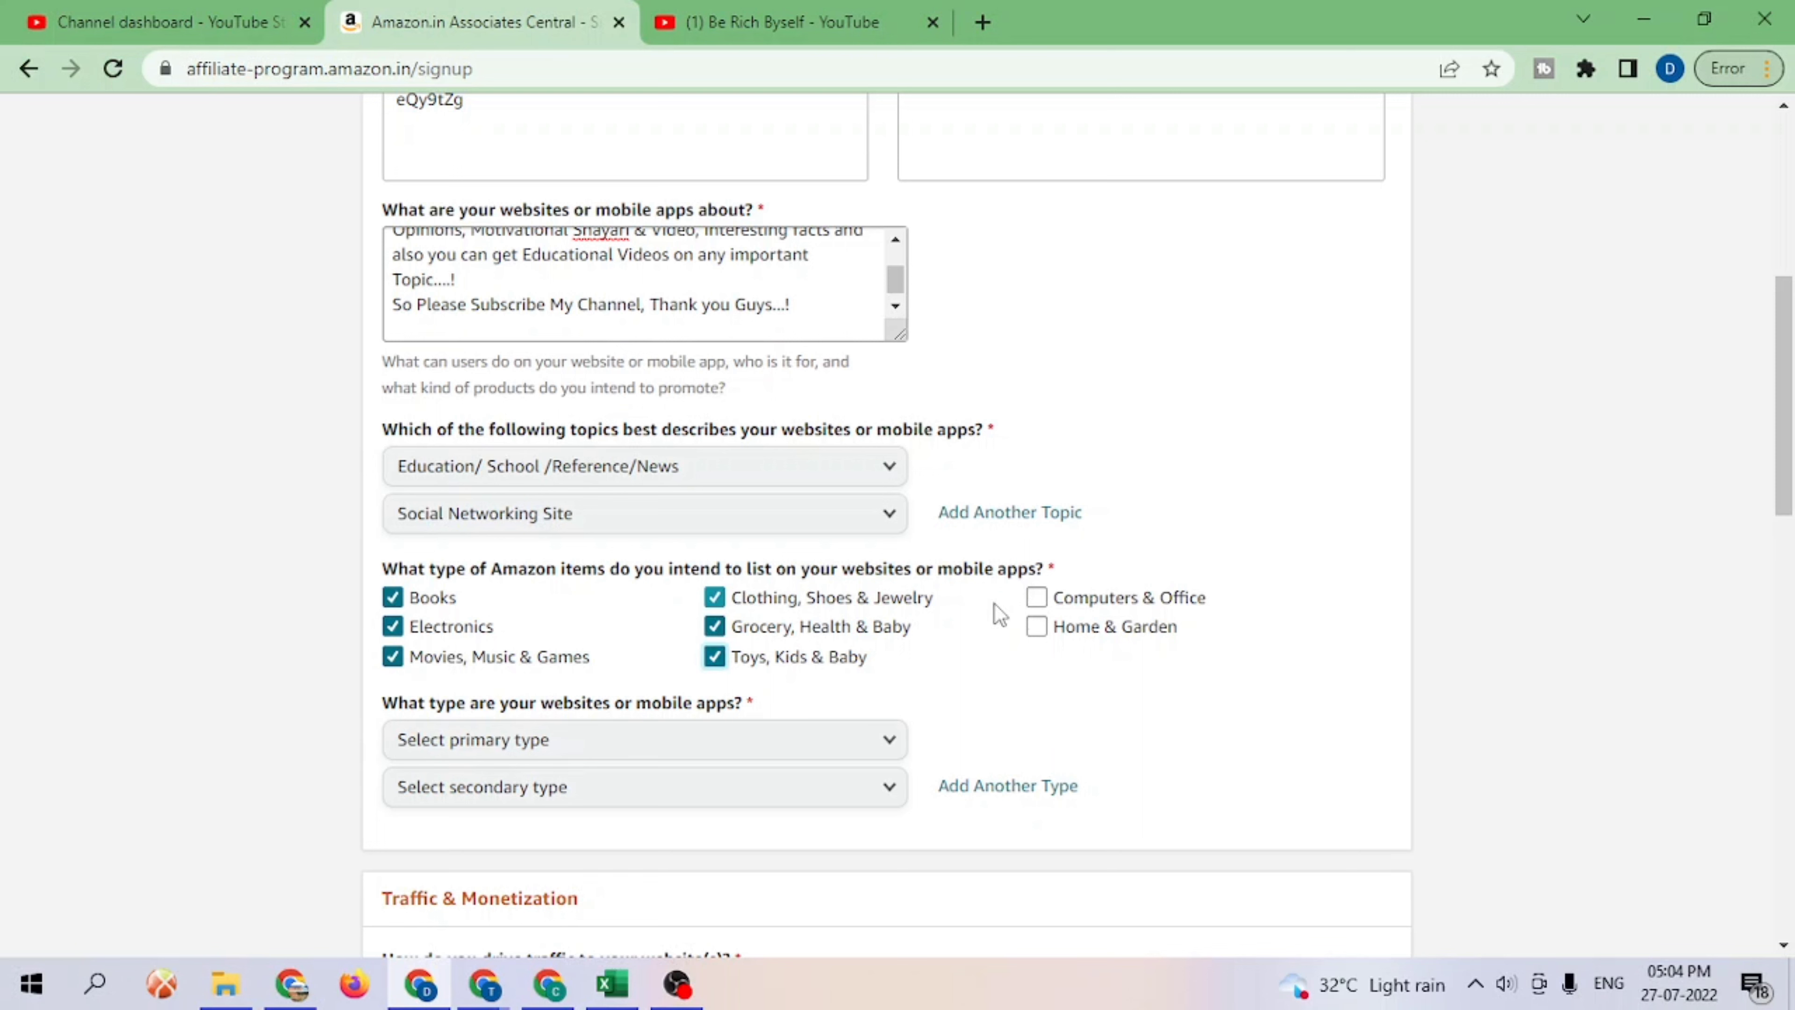
pyautogui.click(1036, 597)
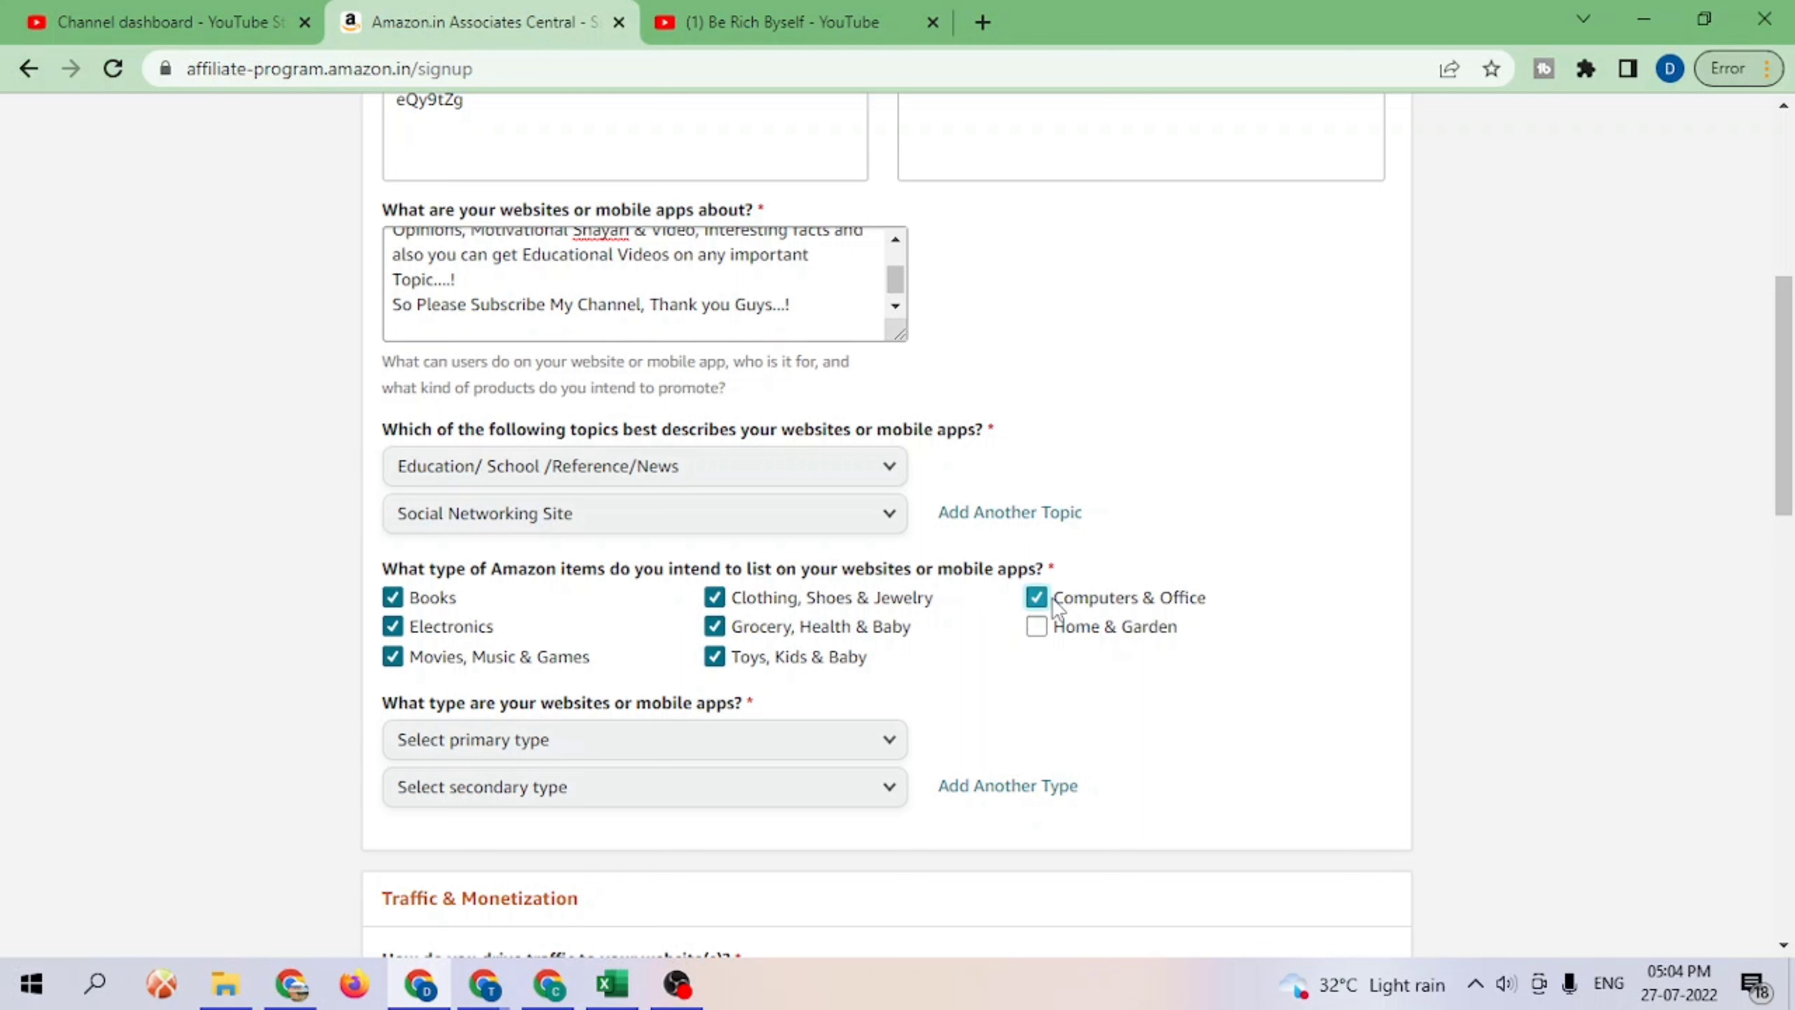
pyautogui.click(1038, 635)
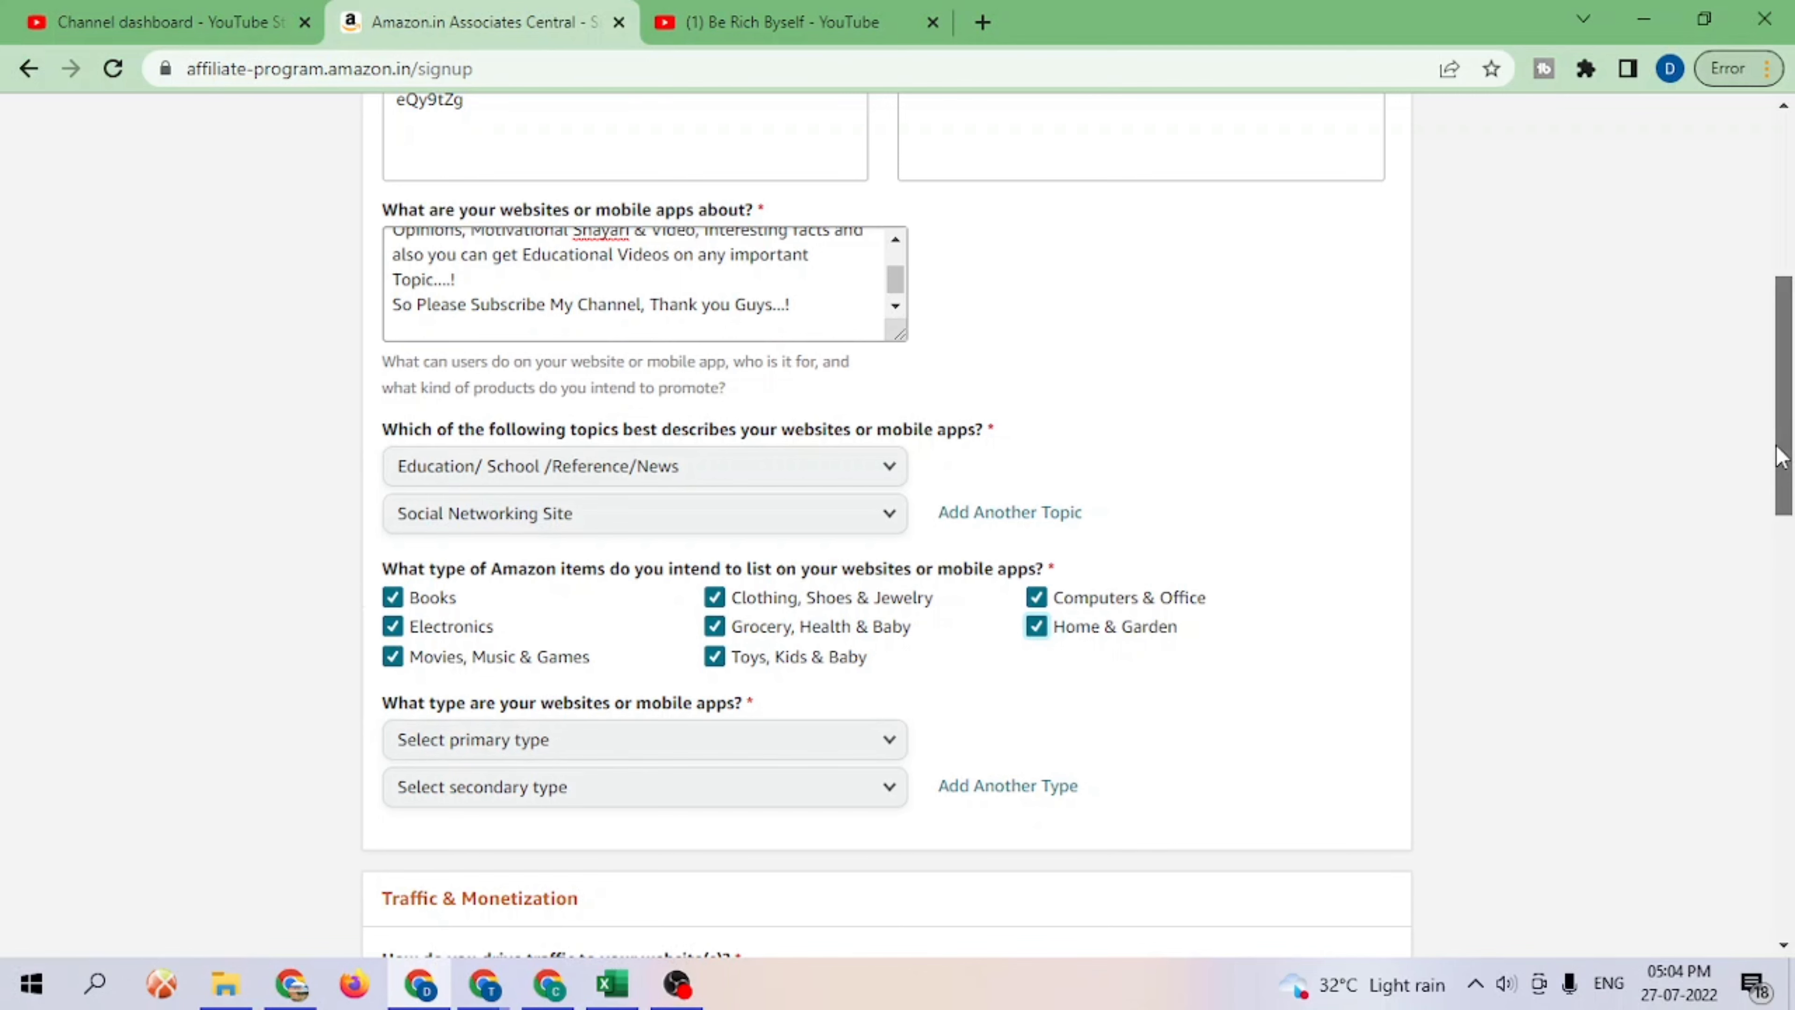
# Step: Change the primary topic to Computers/Software/Technology
pyautogui.moveTo(1779, 456); pyautogui.dragTo(1779, 499)
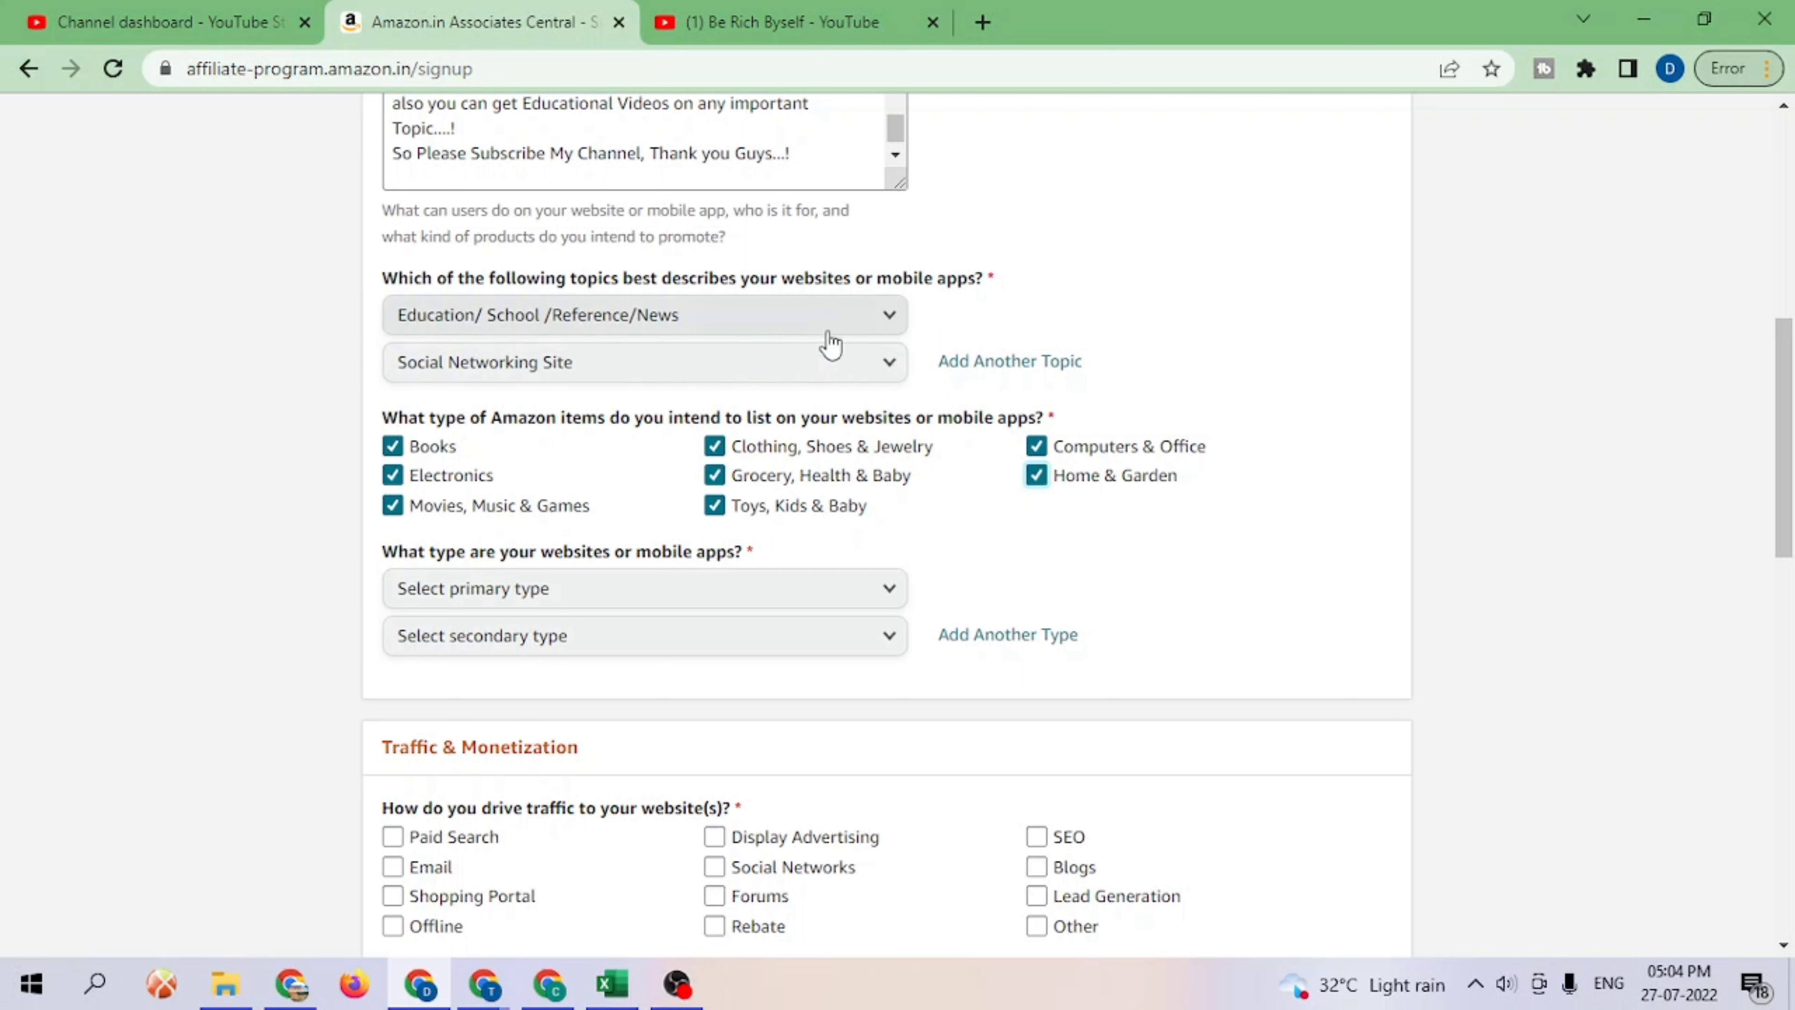
pyautogui.click(842, 321)
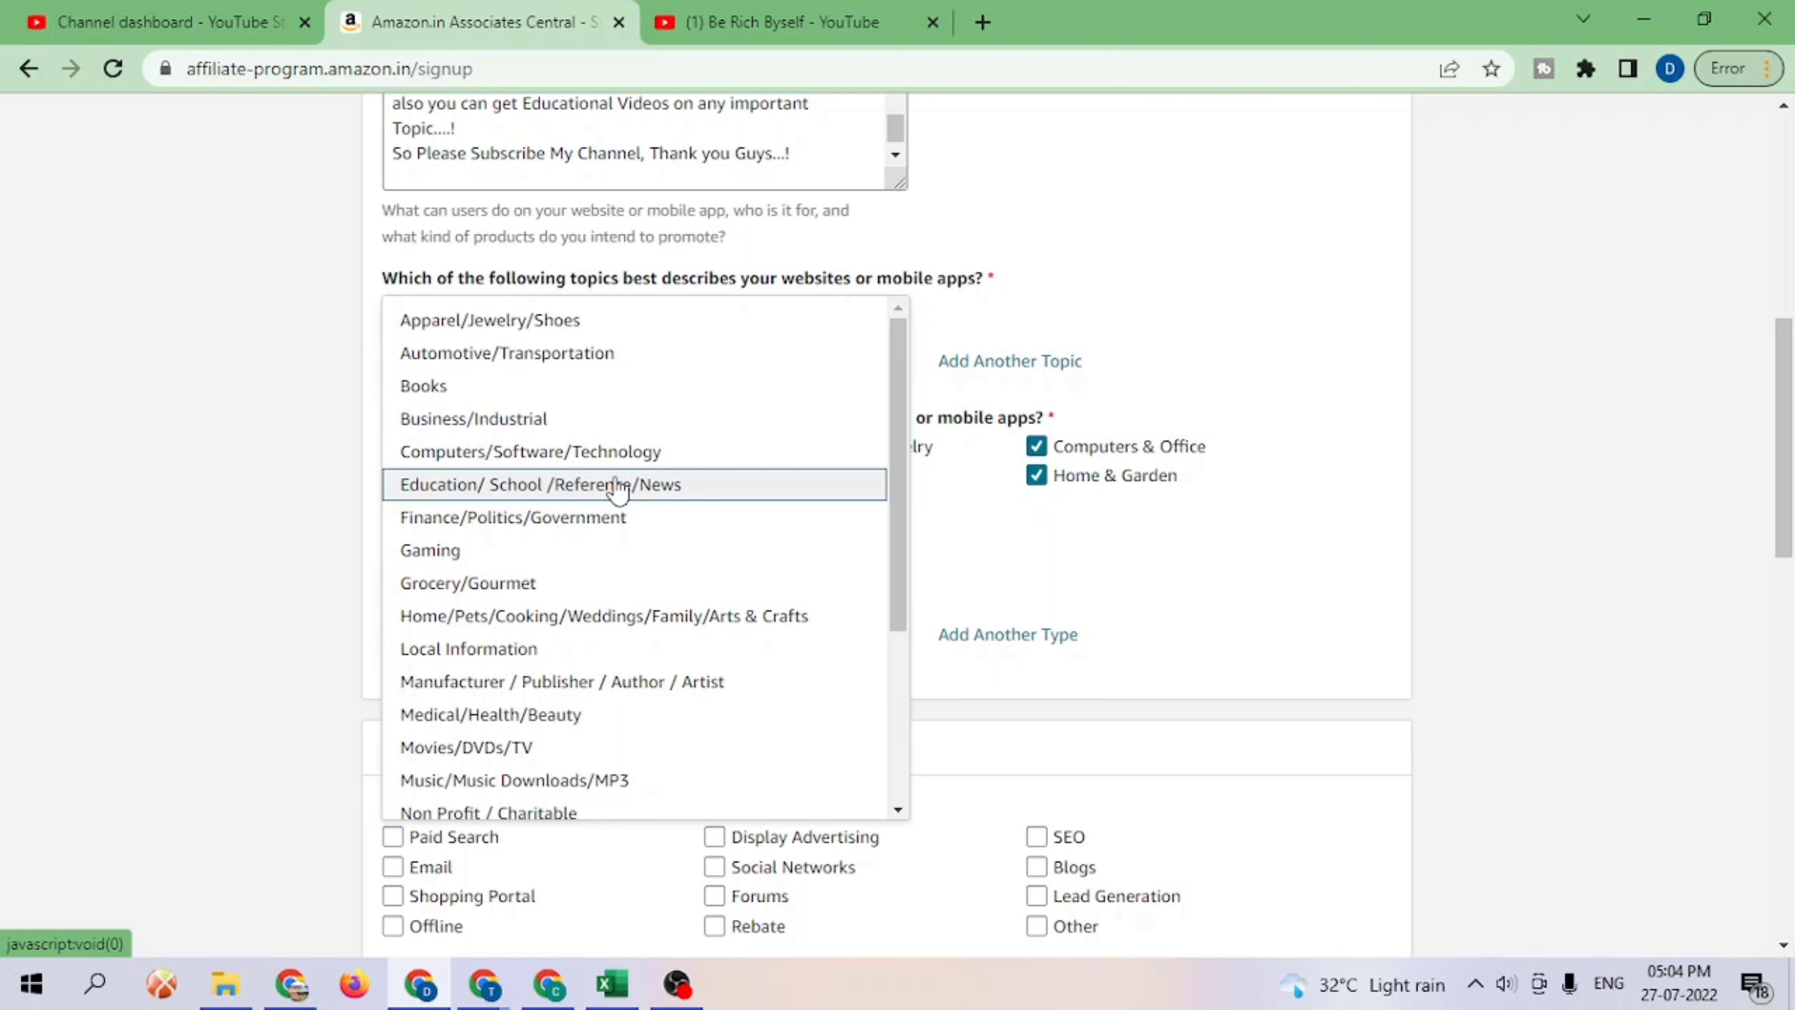
pyautogui.click(630, 456)
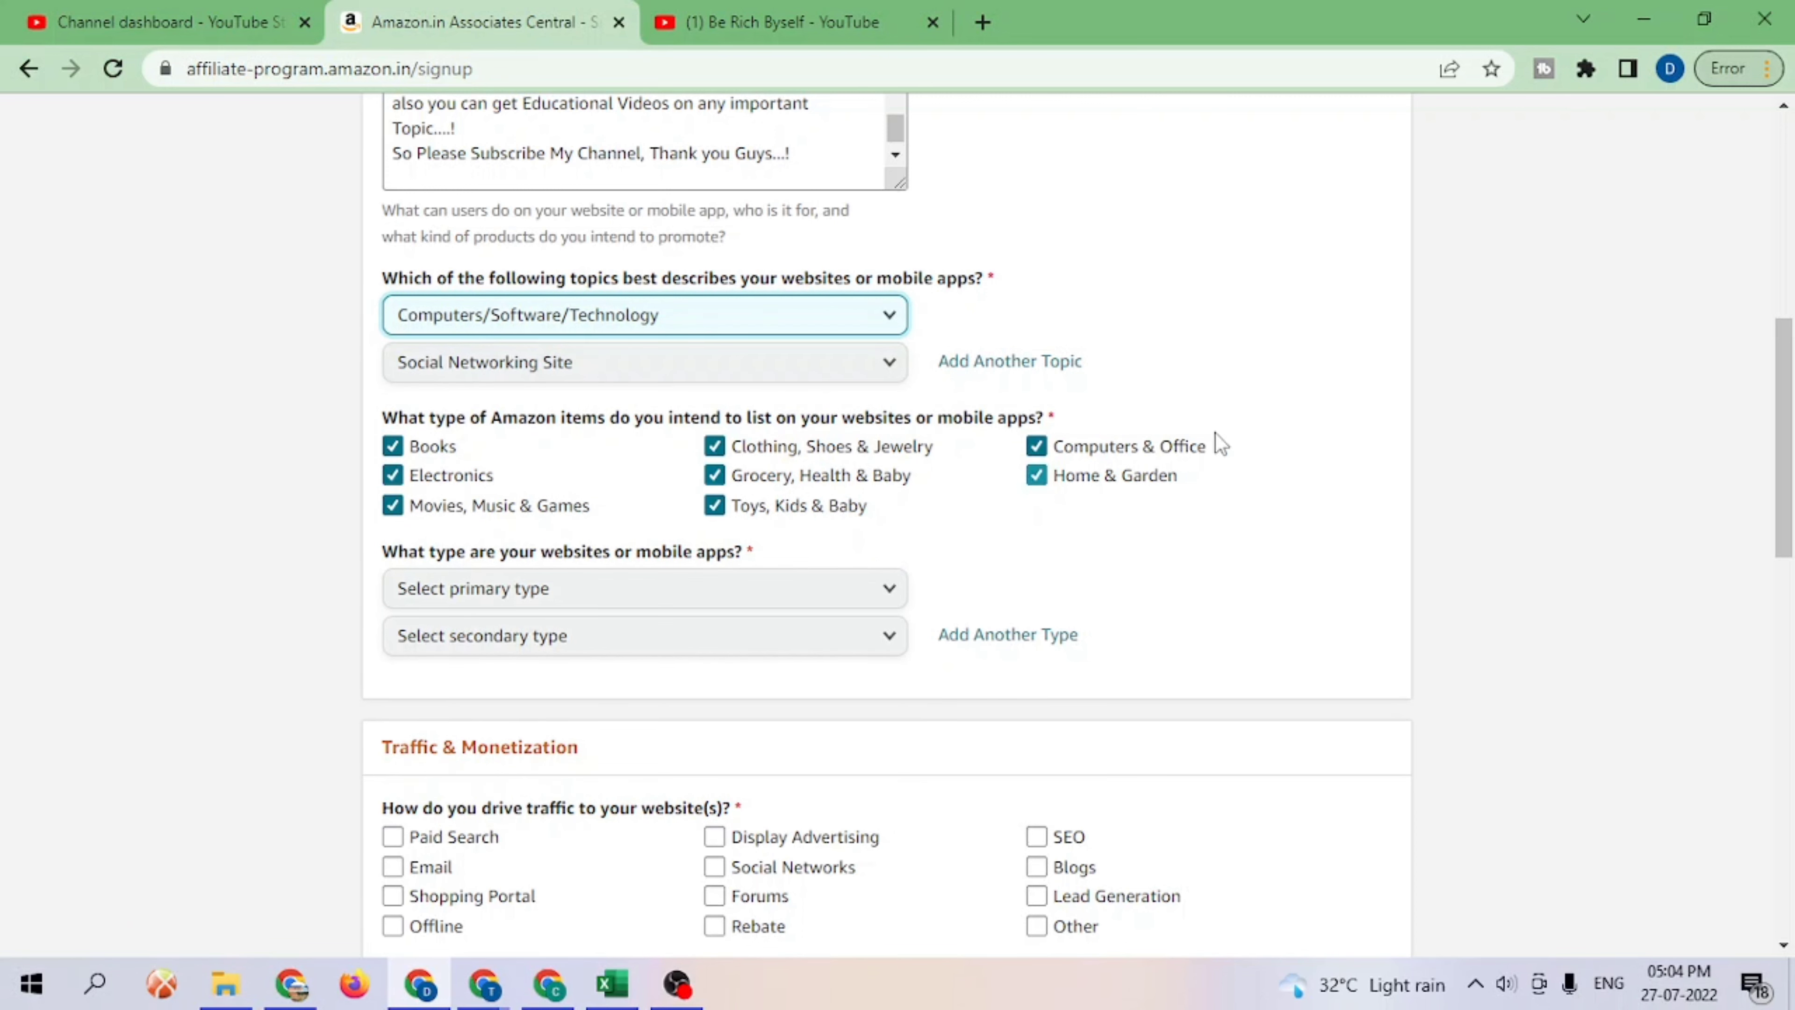
pyautogui.moveTo(1778, 417); pyautogui.dragTo(1779, 464)
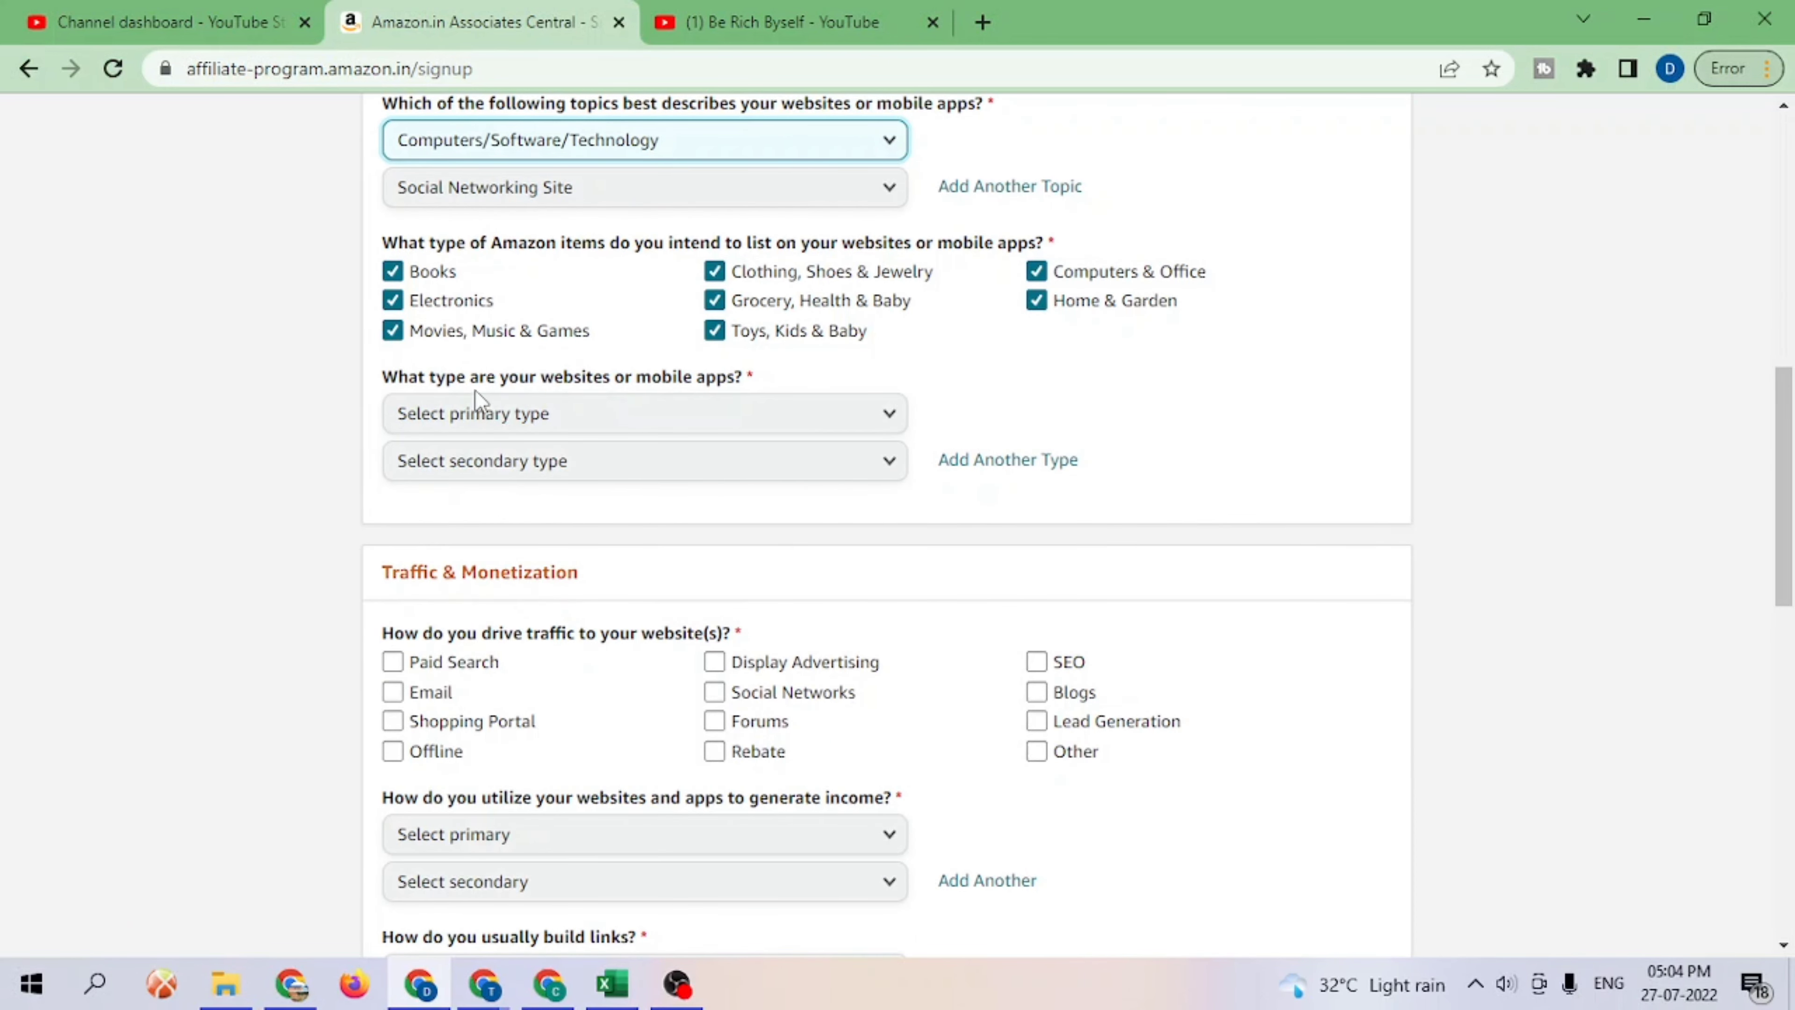
# Step: Pick Content Website in both the primary and secondary type dropdowns
pyautogui.click(712, 415)
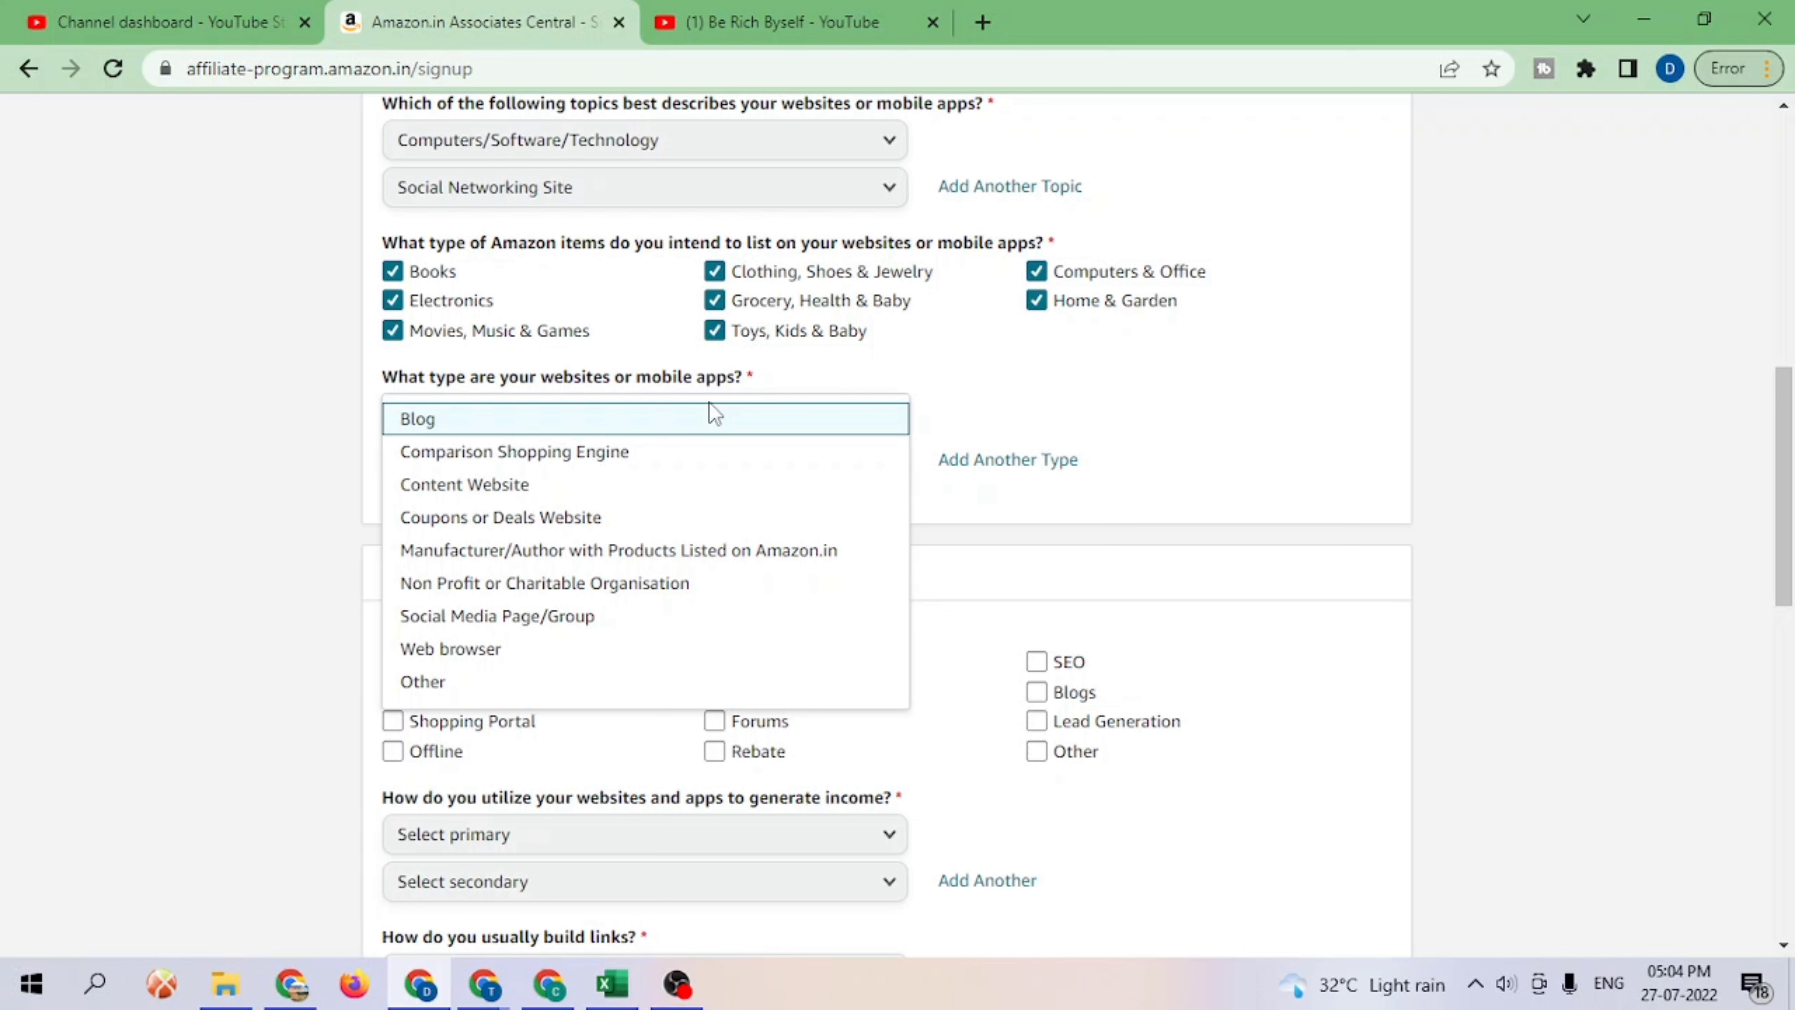
pyautogui.click(509, 488)
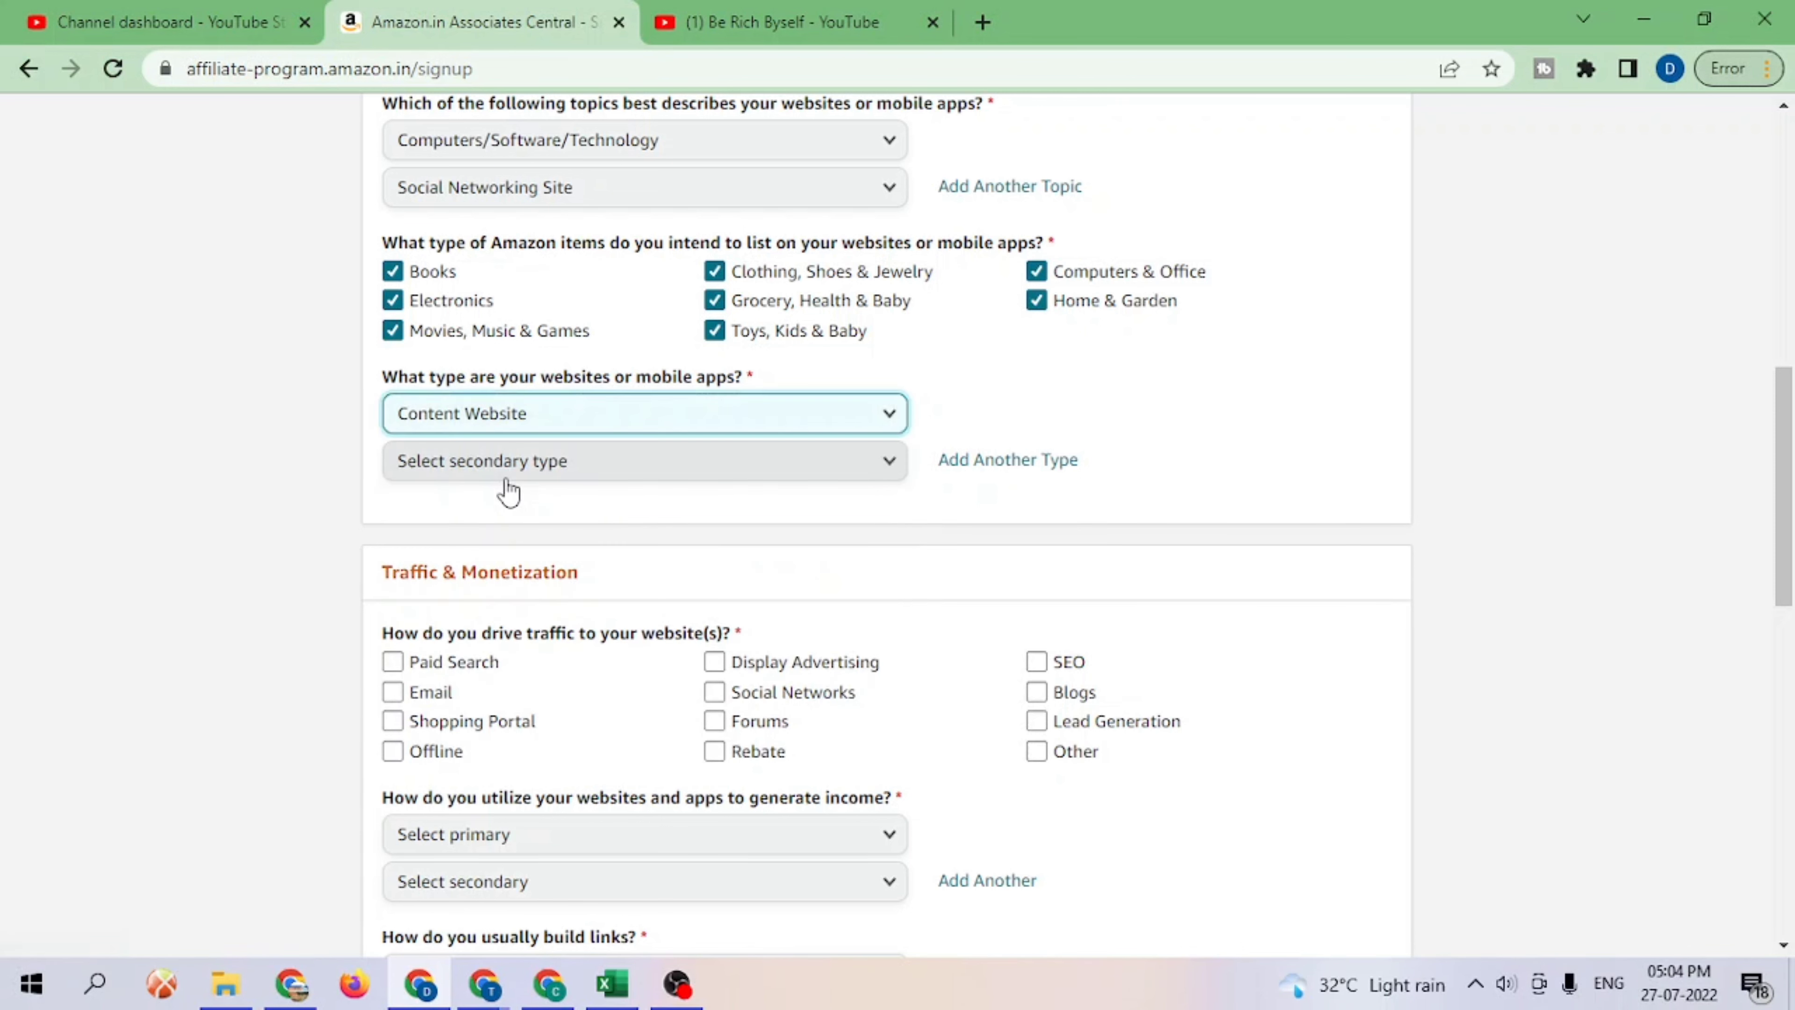
pyautogui.click(565, 472)
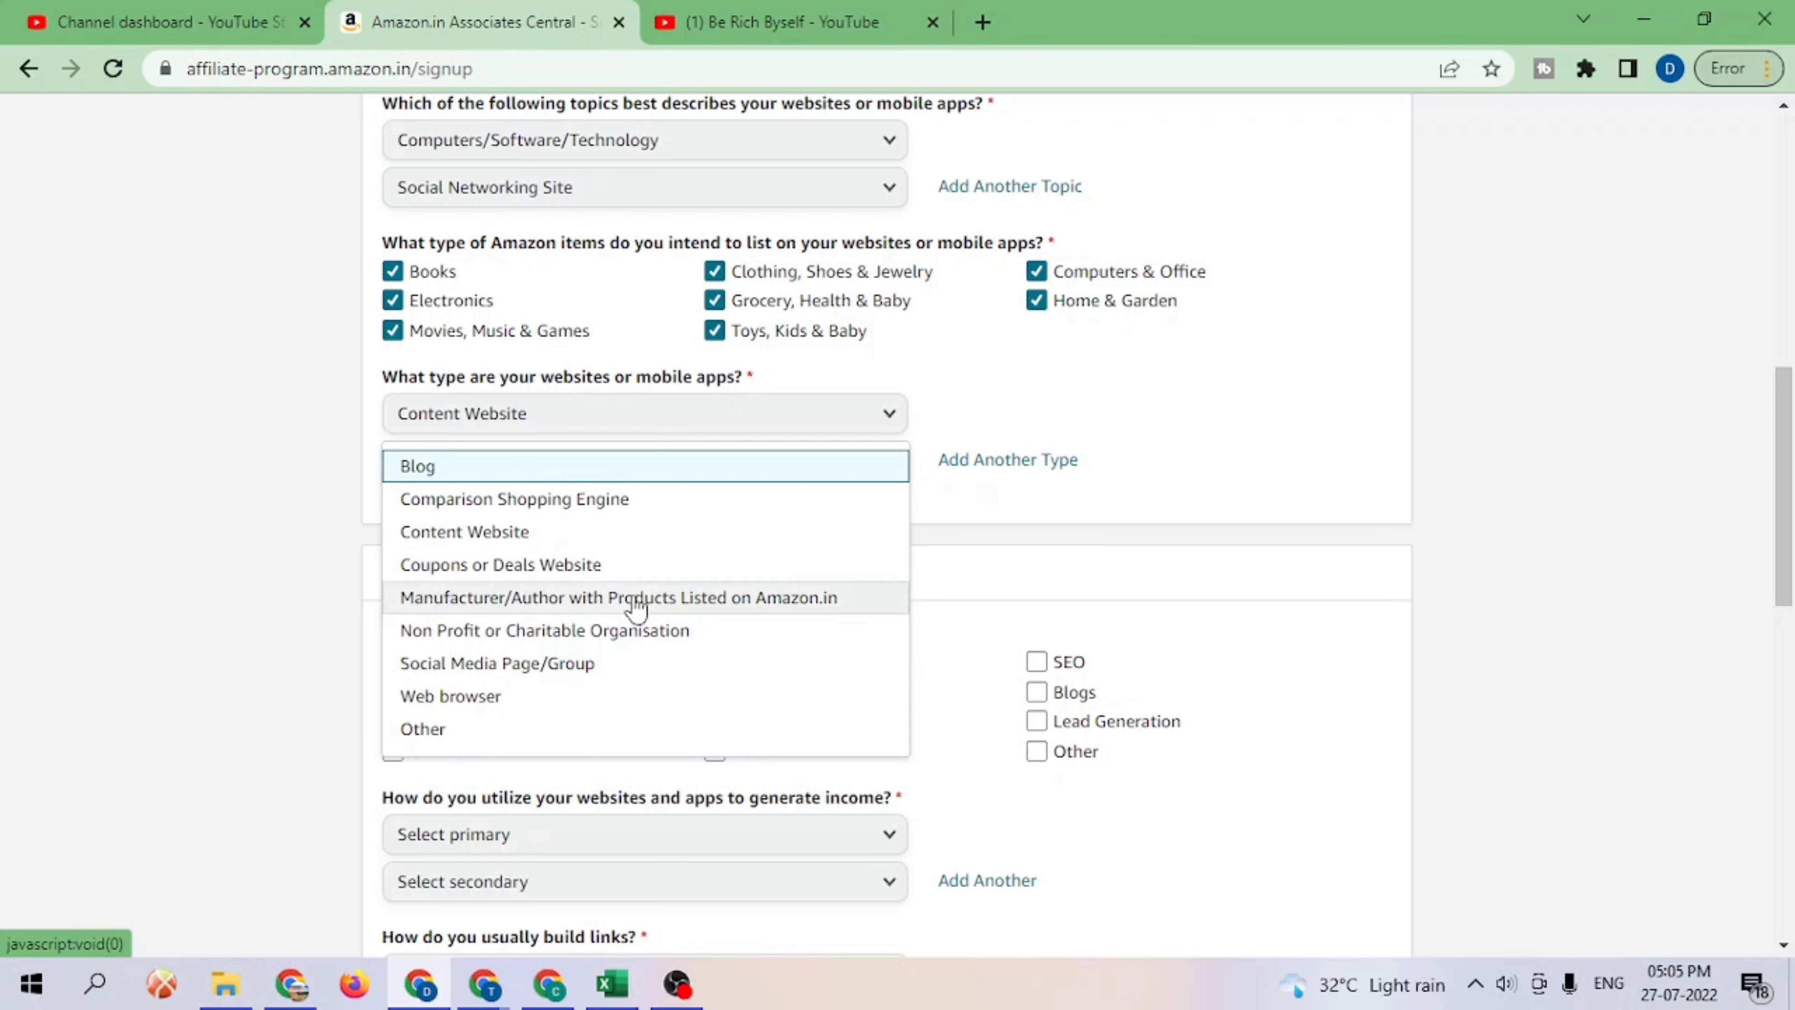
pyautogui.click(616, 547)
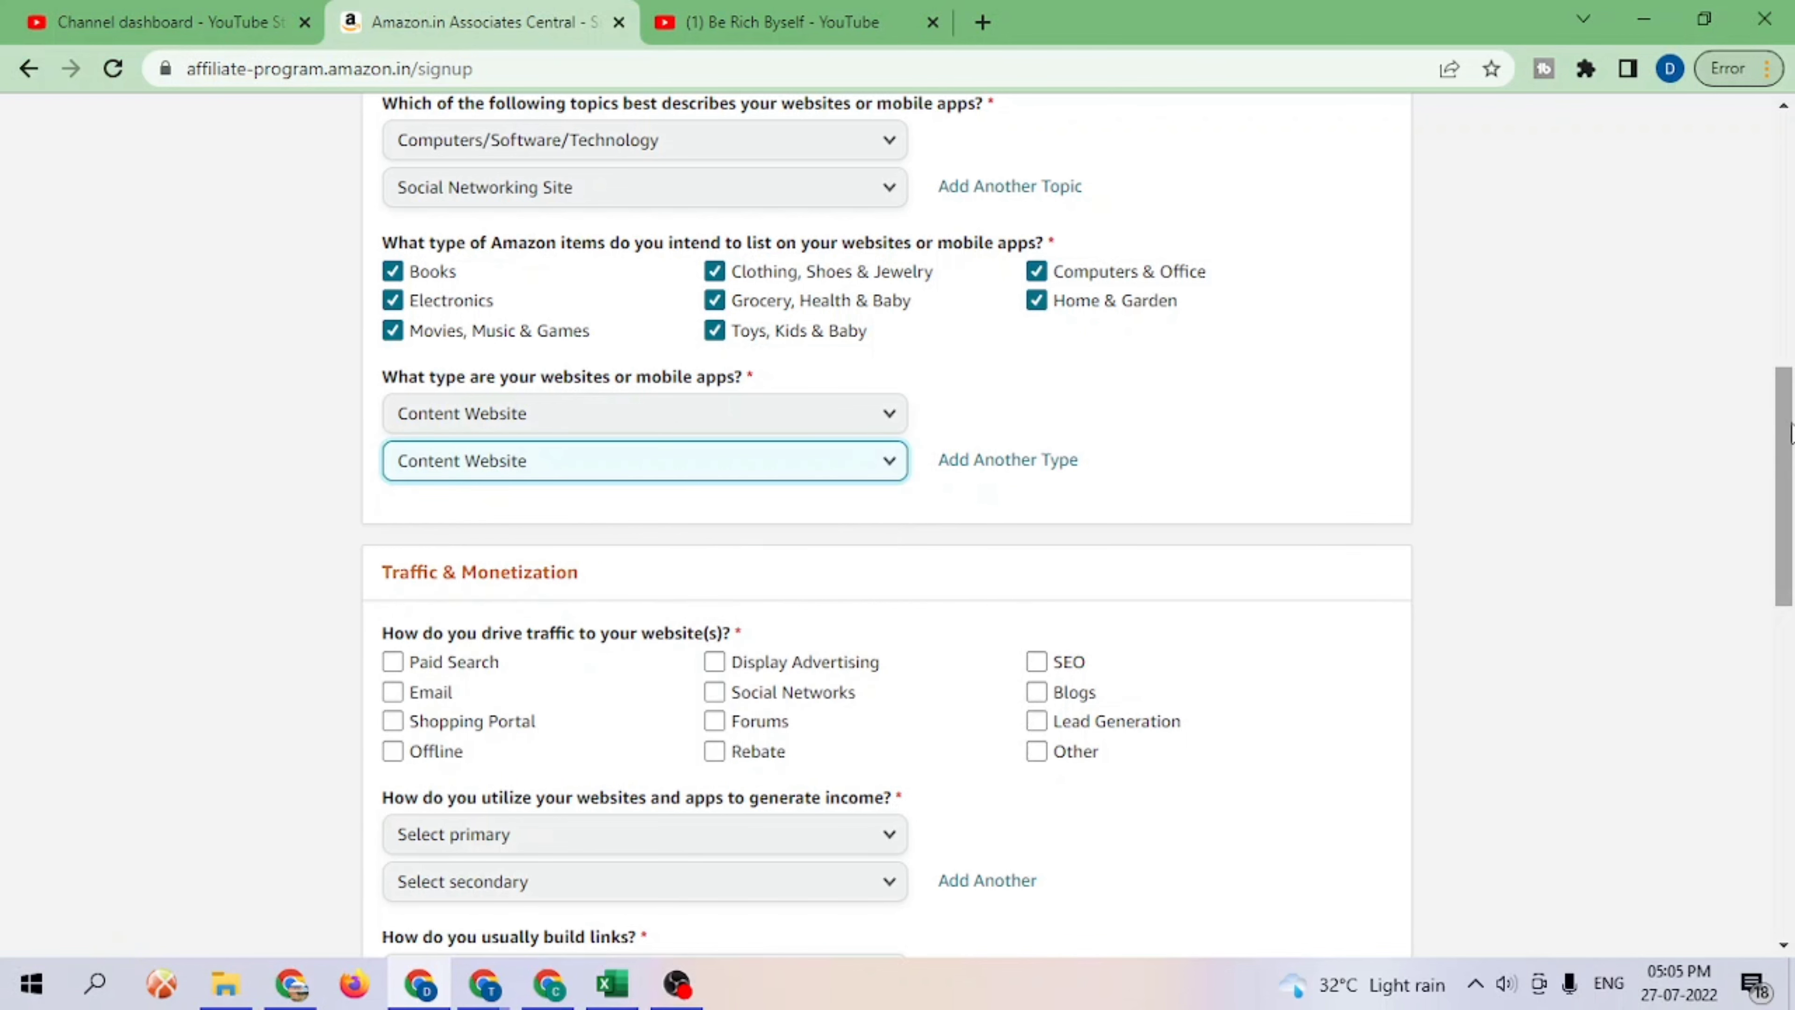
pyautogui.moveTo(1786, 436); pyautogui.dragTo(1788, 475)
pyautogui.scroll(-1, 1787, 475)
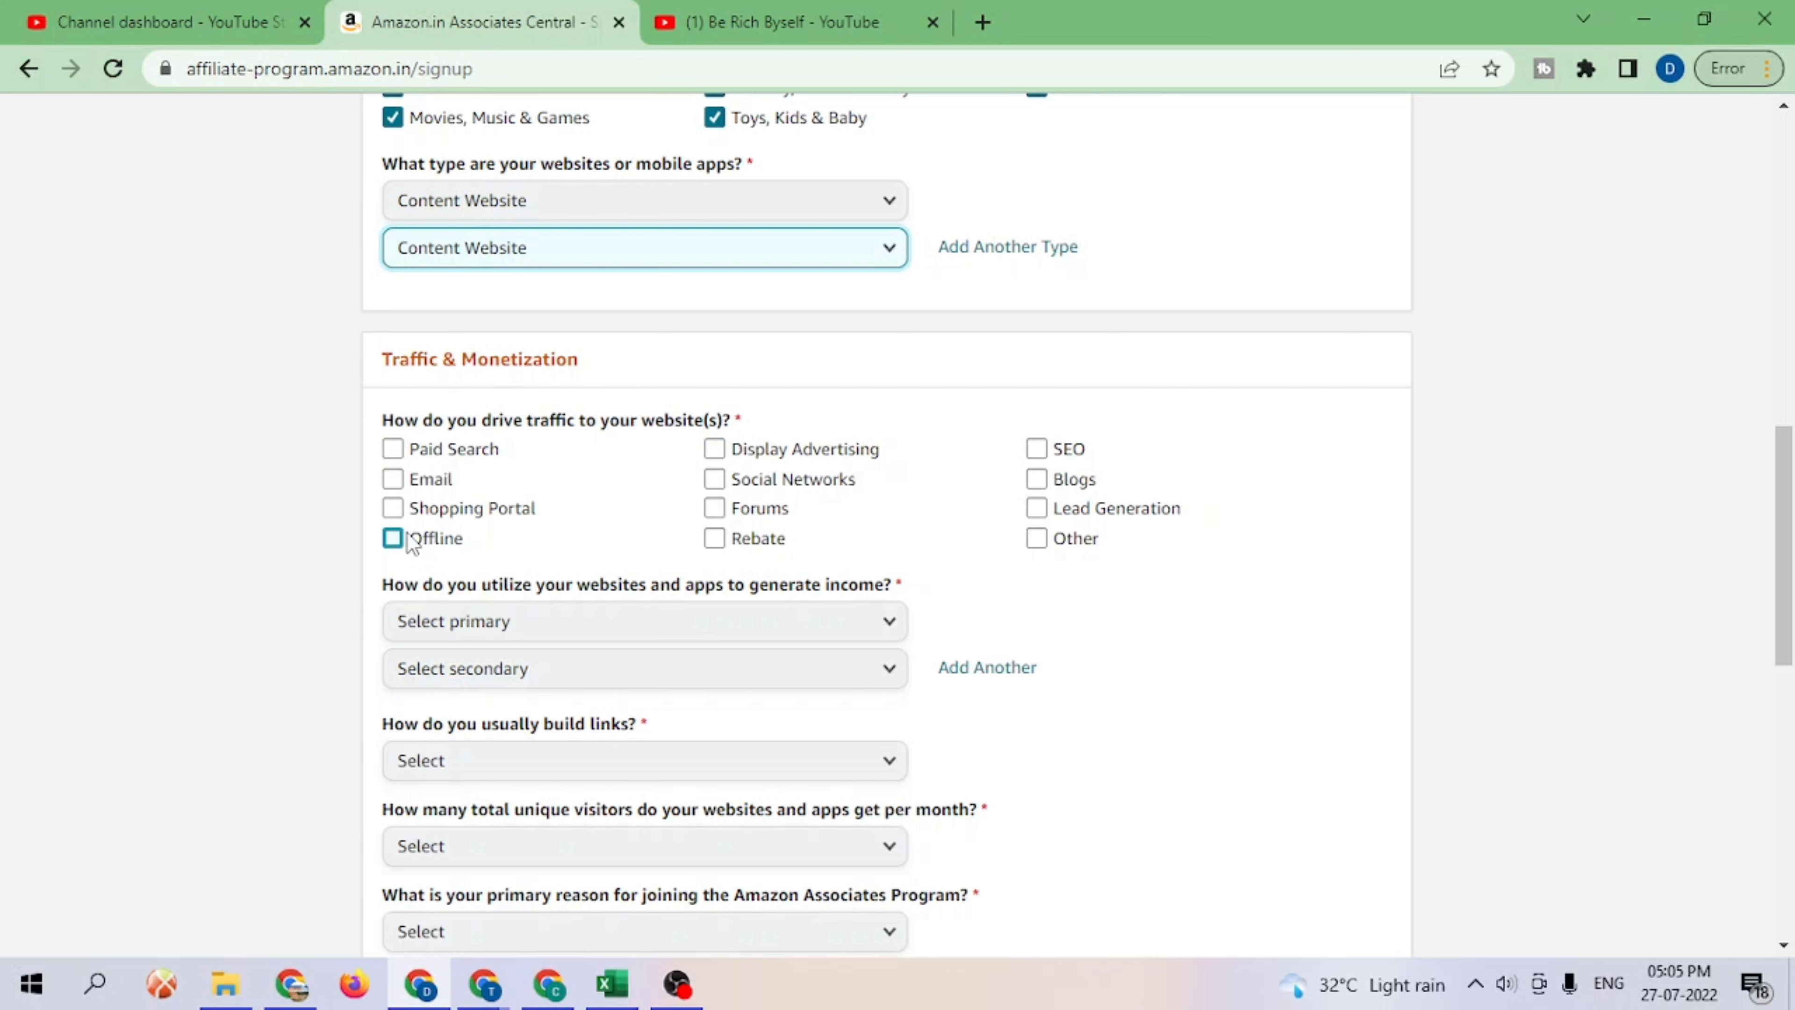
# Step: Tick Offline, Social Networks, SEO, Lead Generation and Other as traffic sources
pyautogui.click(430, 538)
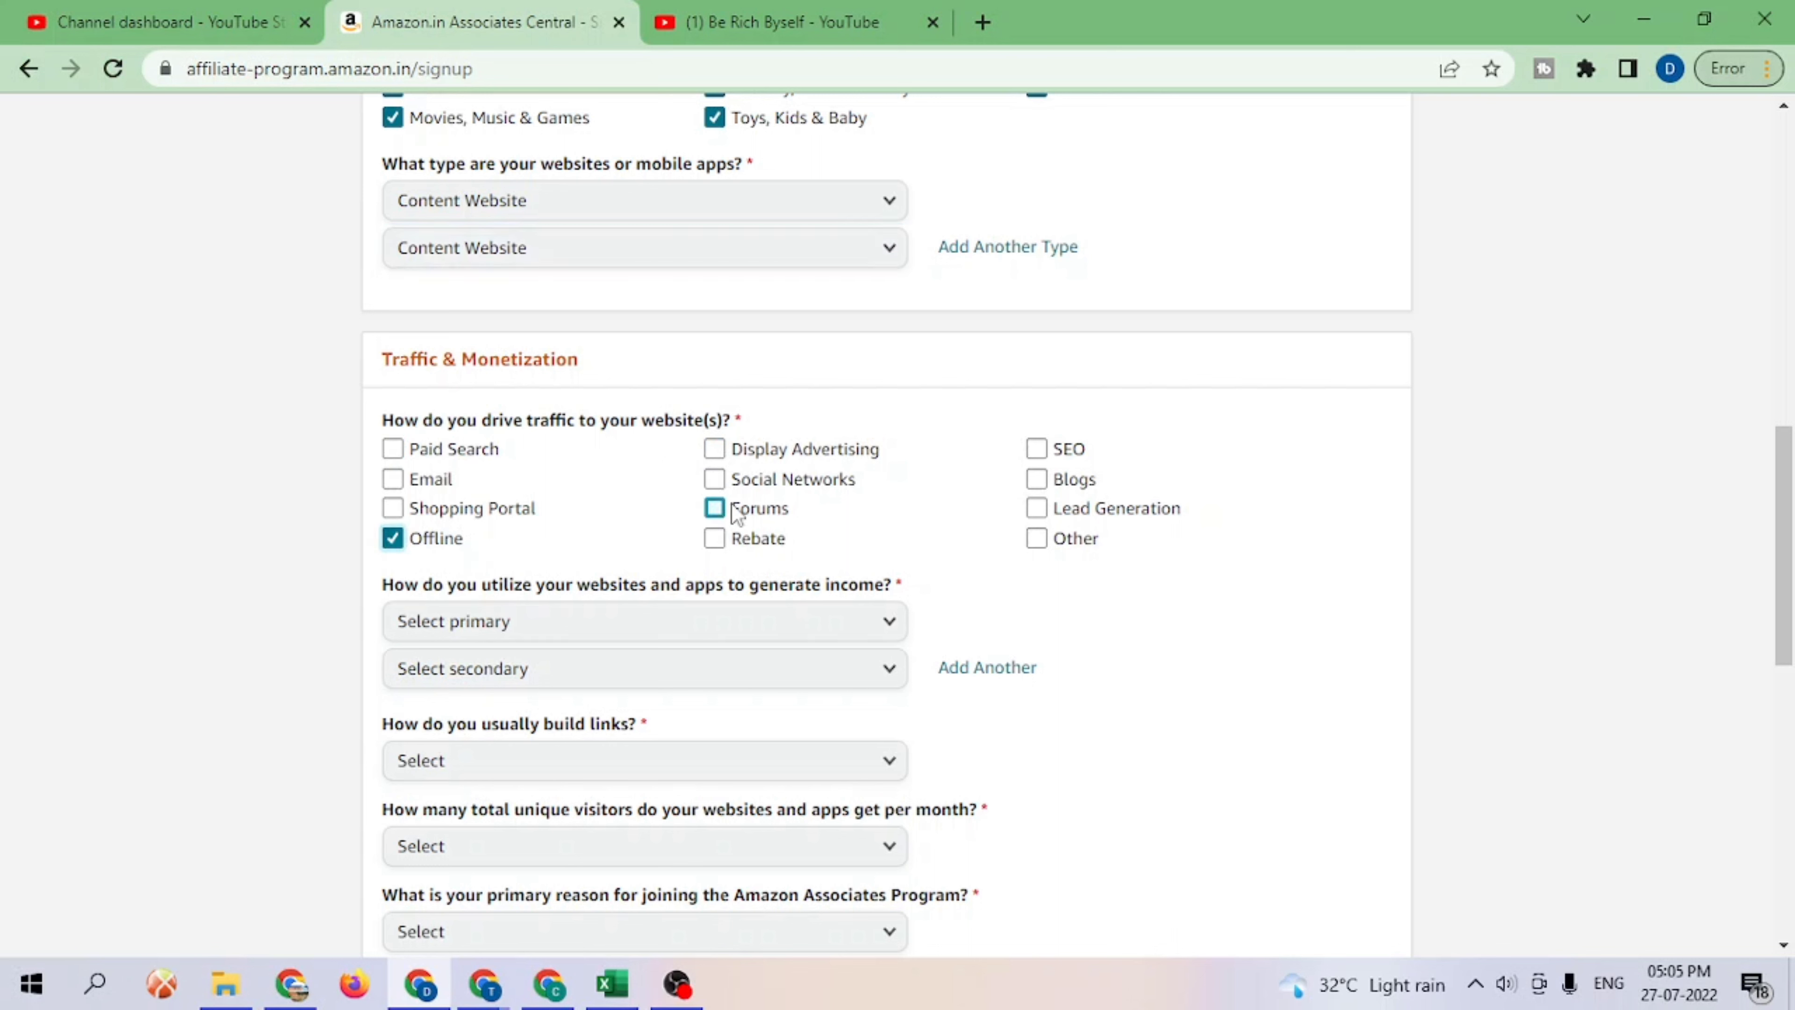
pyautogui.click(726, 484)
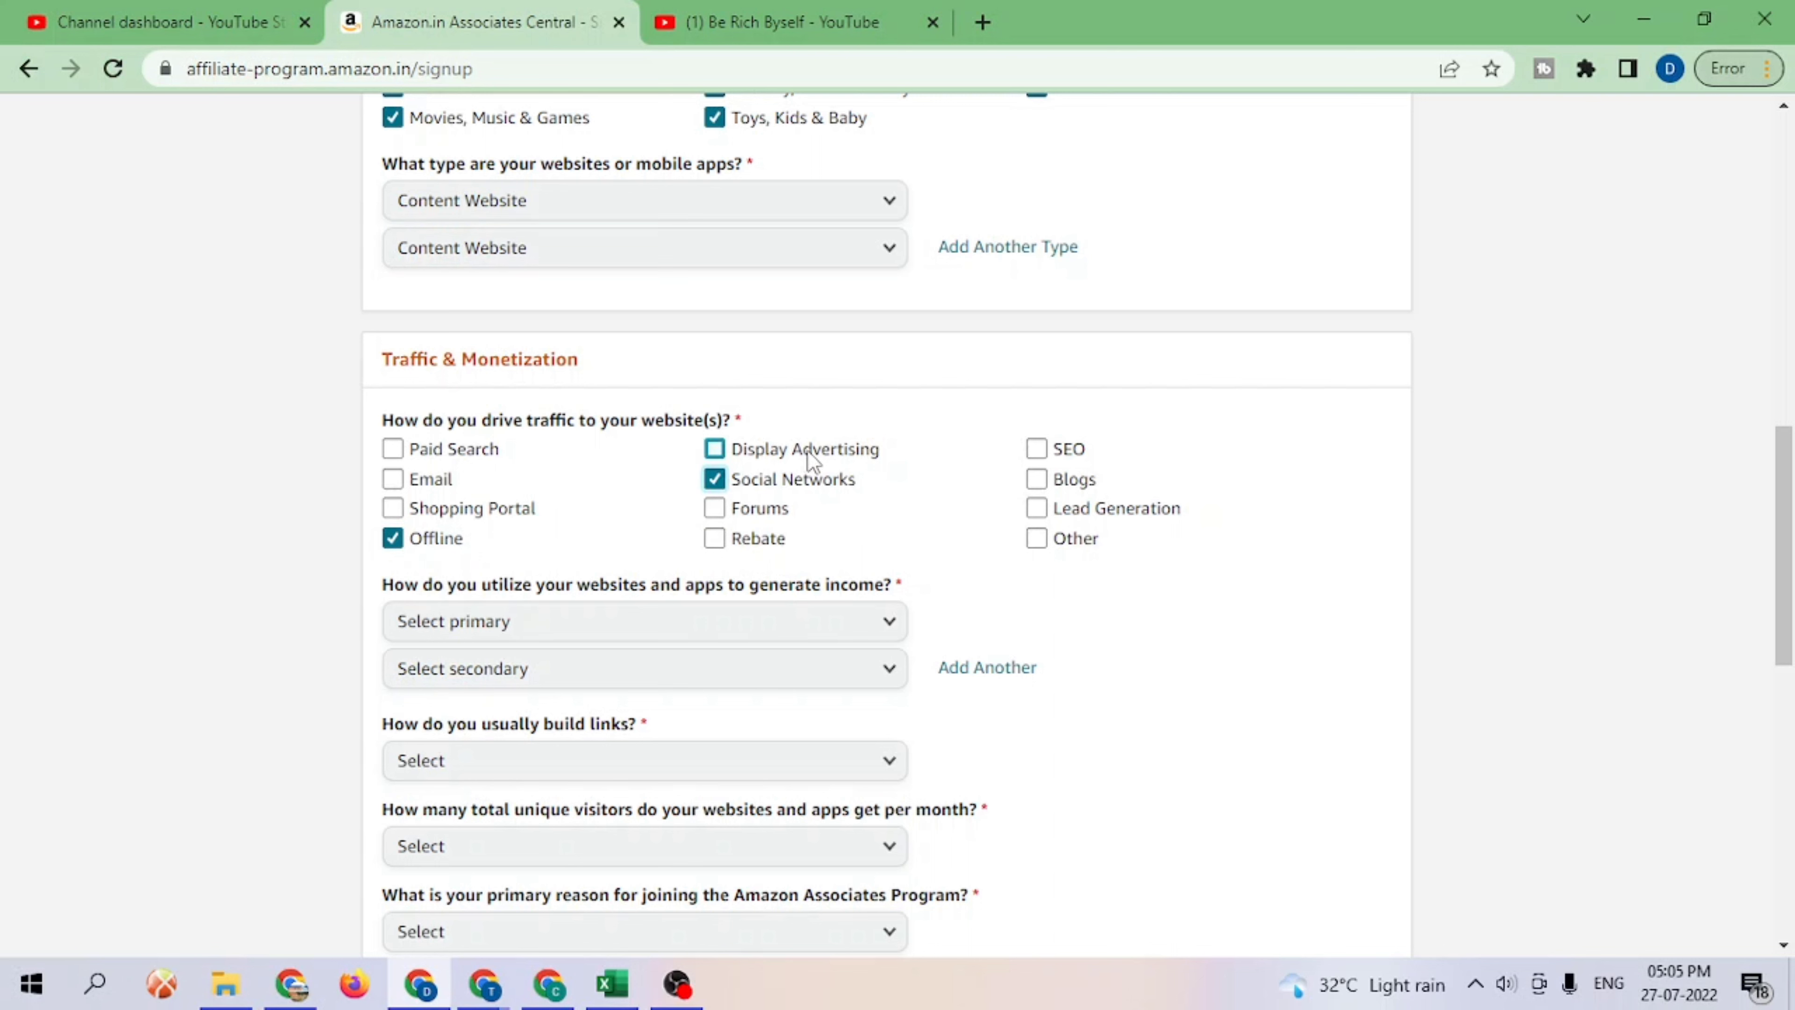
pyautogui.click(1037, 449)
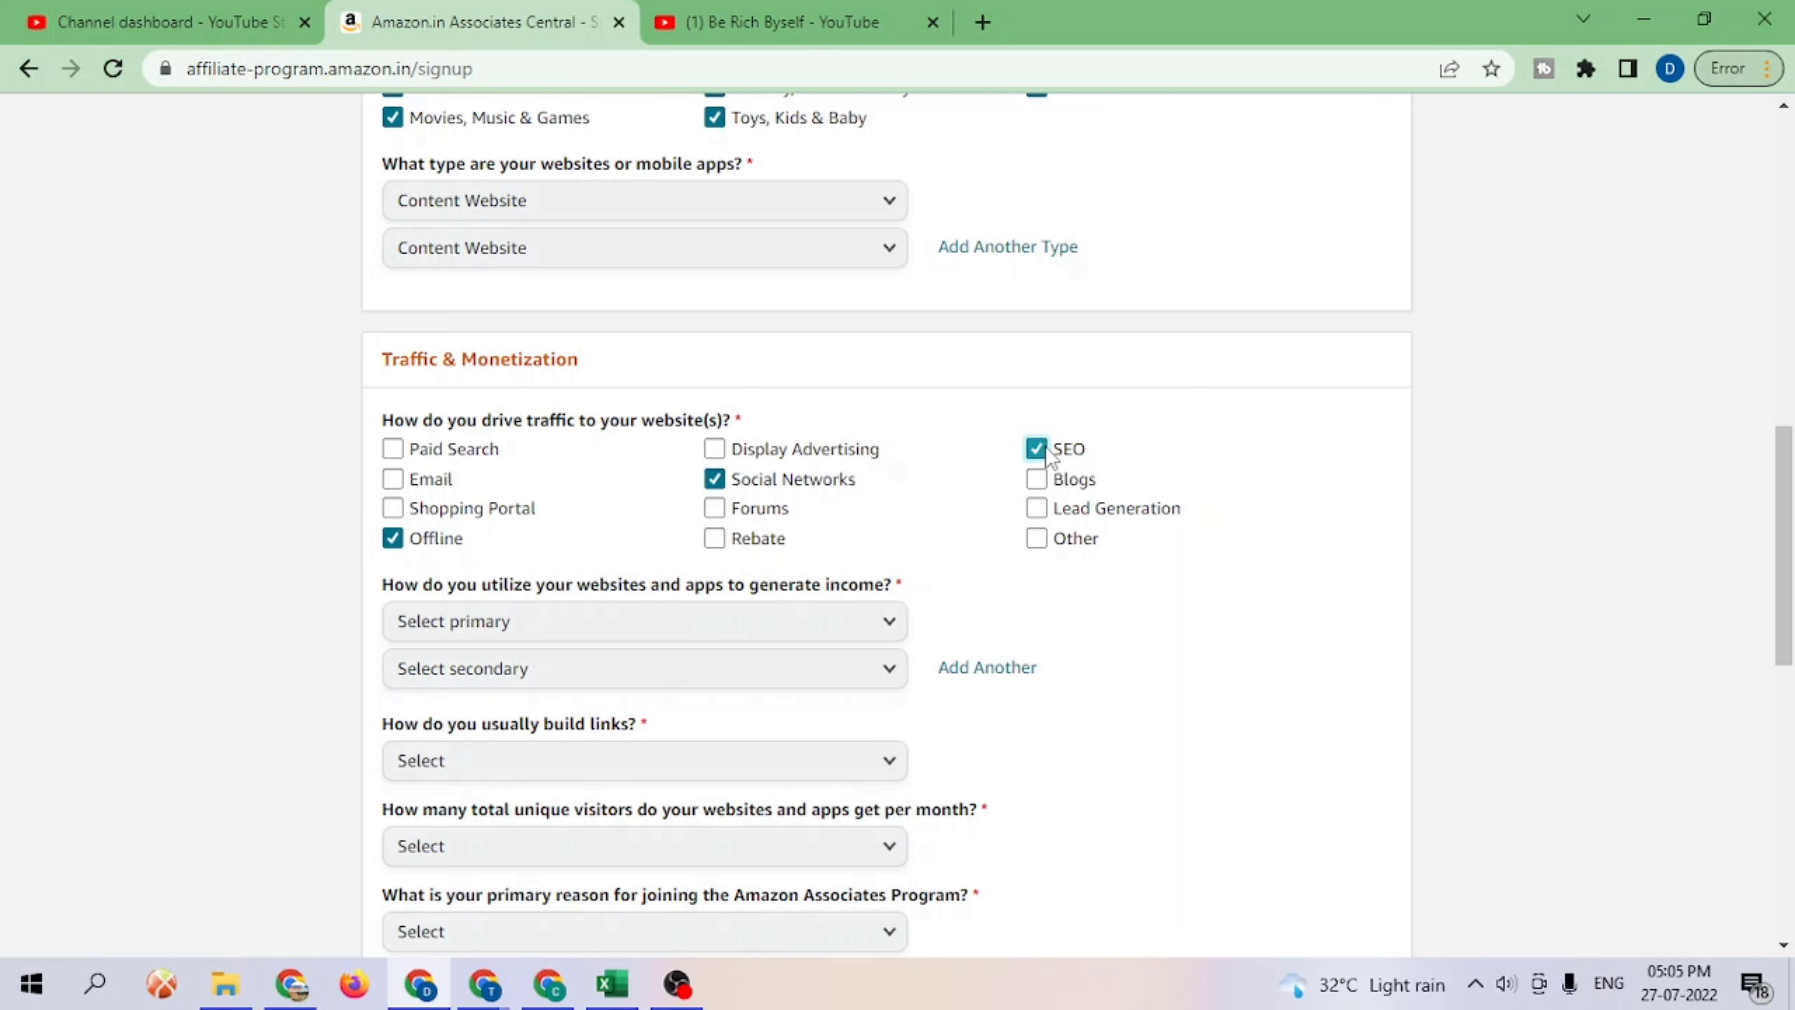
pyautogui.click(1052, 512)
pyautogui.click(1045, 542)
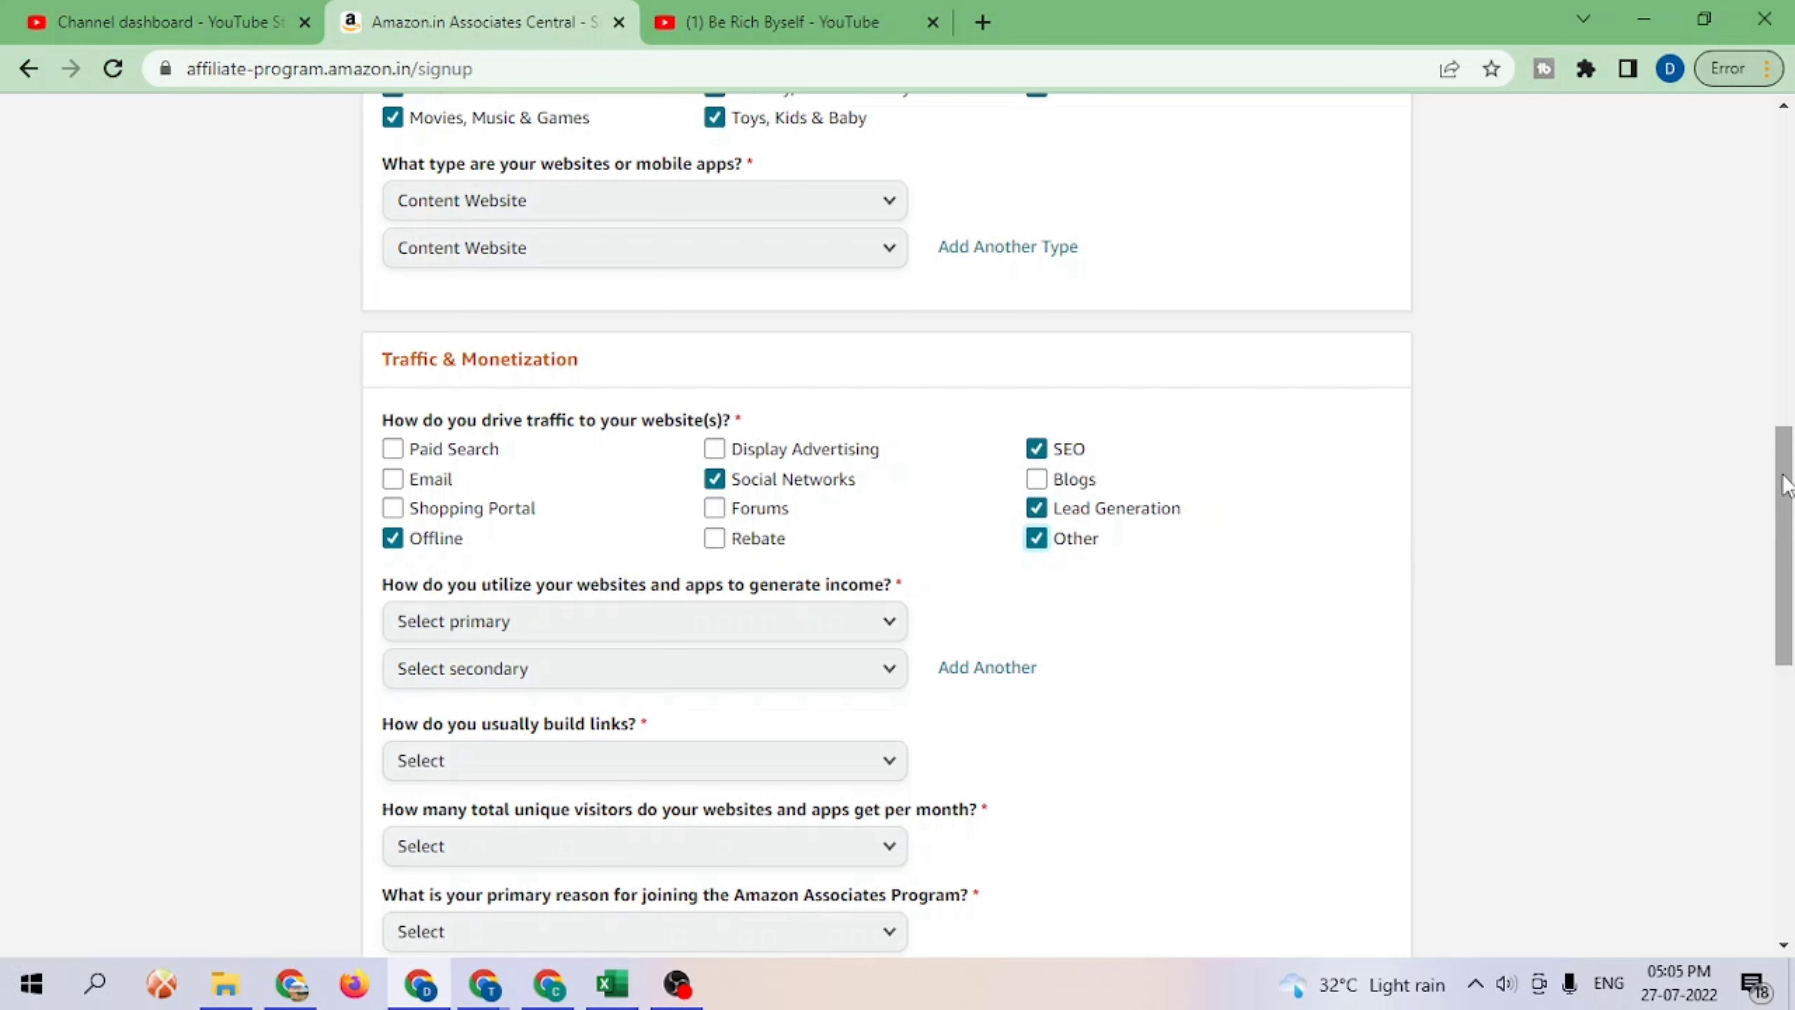
pyautogui.scroll(-2, 1785, 487)
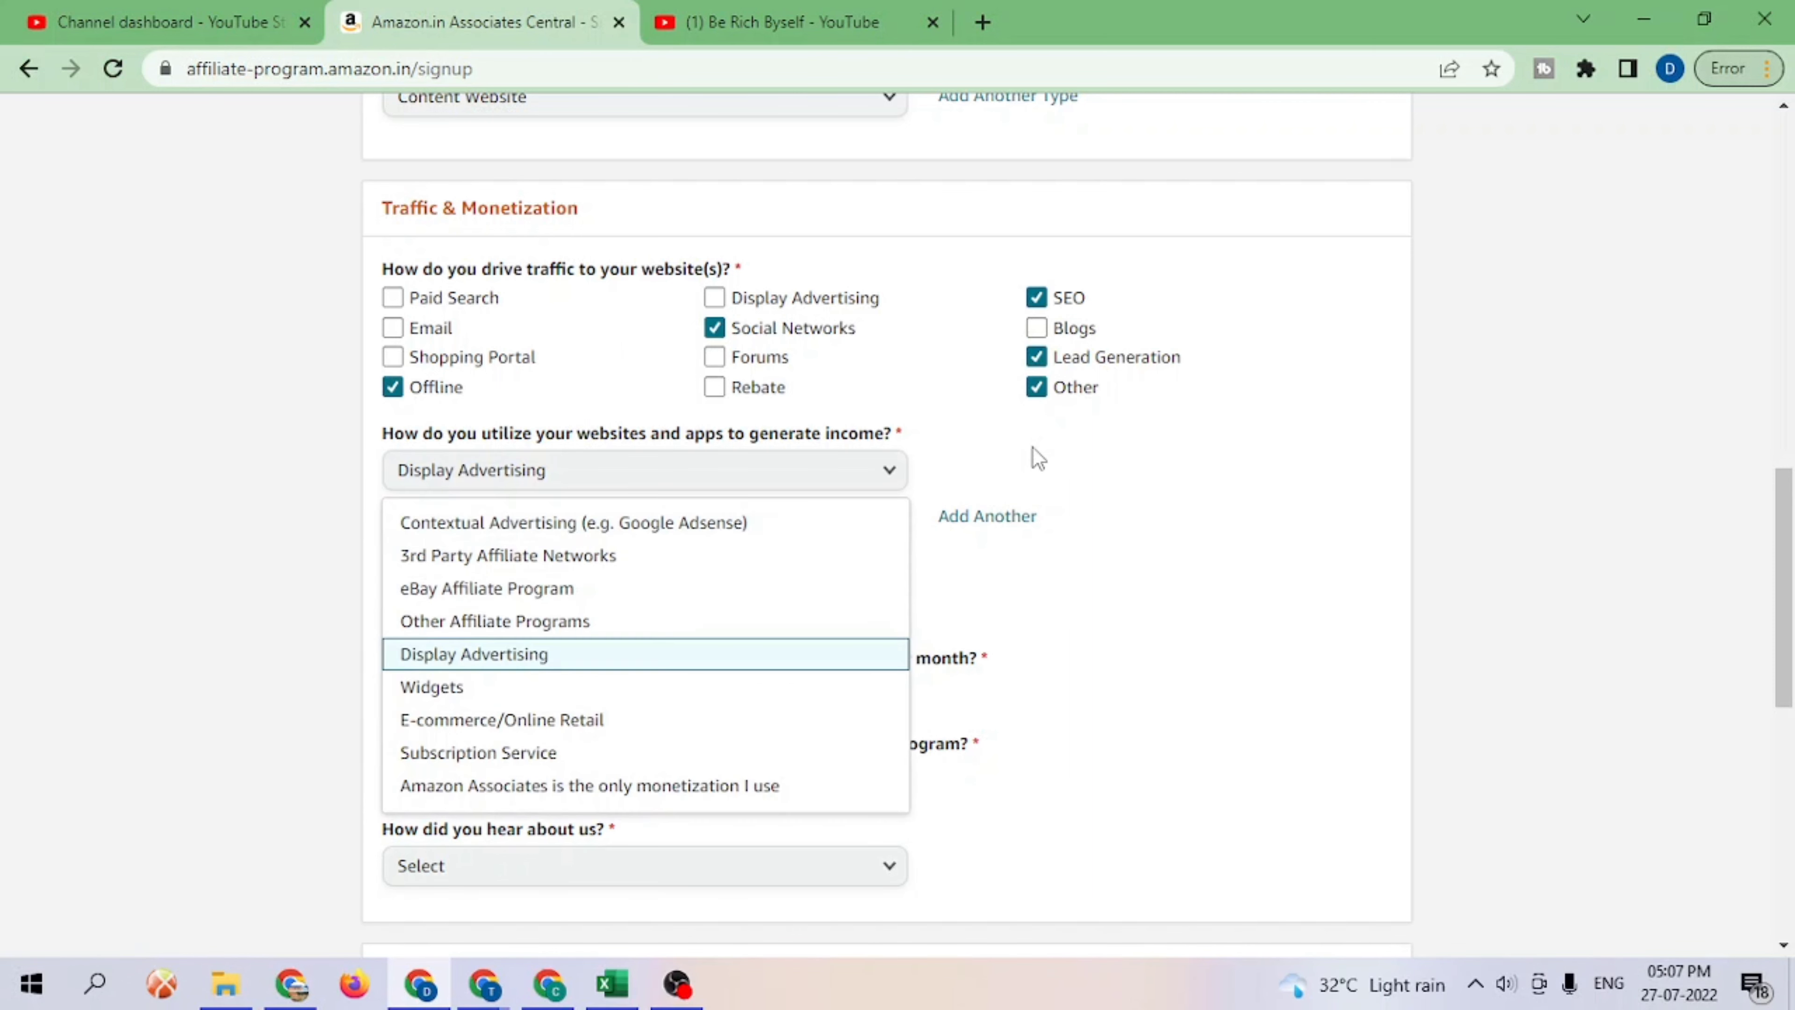
# Step: Set income to Display Advertising and 3rd Party Affiliate Networks, with HTML Editor for links
pyautogui.press('Return')
pyautogui.press('Tab')
pyautogui.click(662, 529)
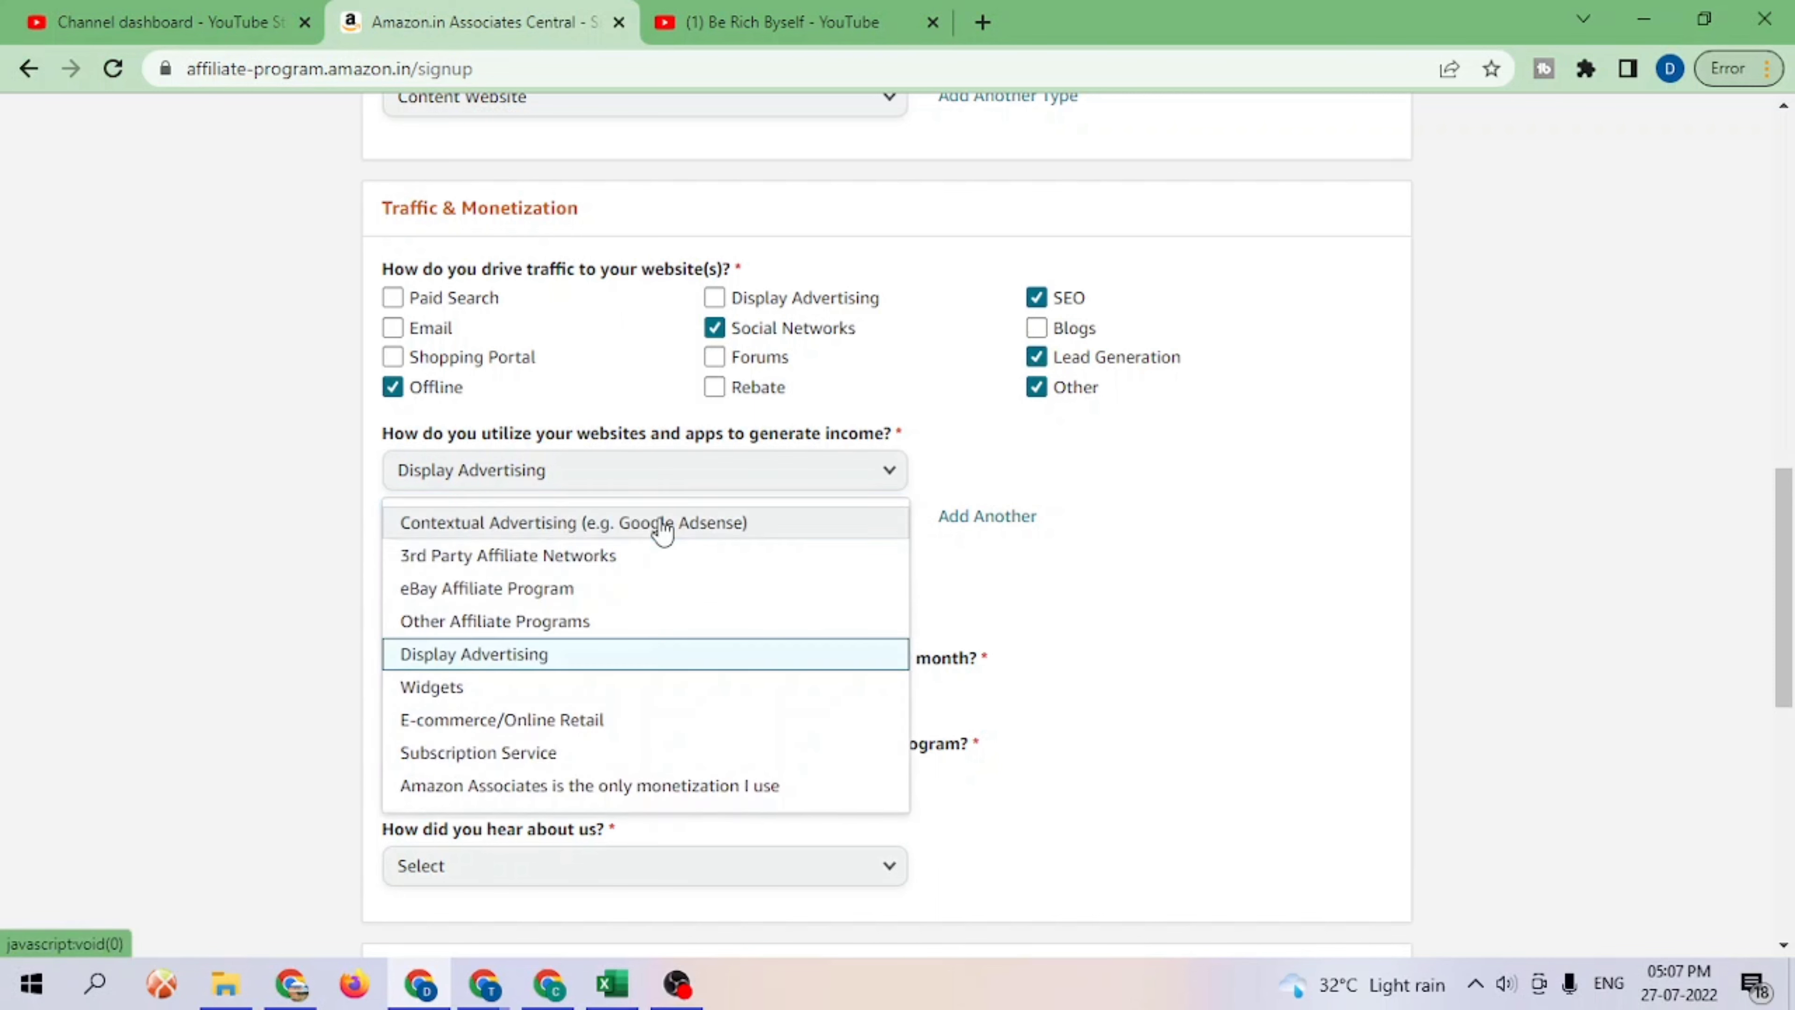
pyautogui.click(573, 555)
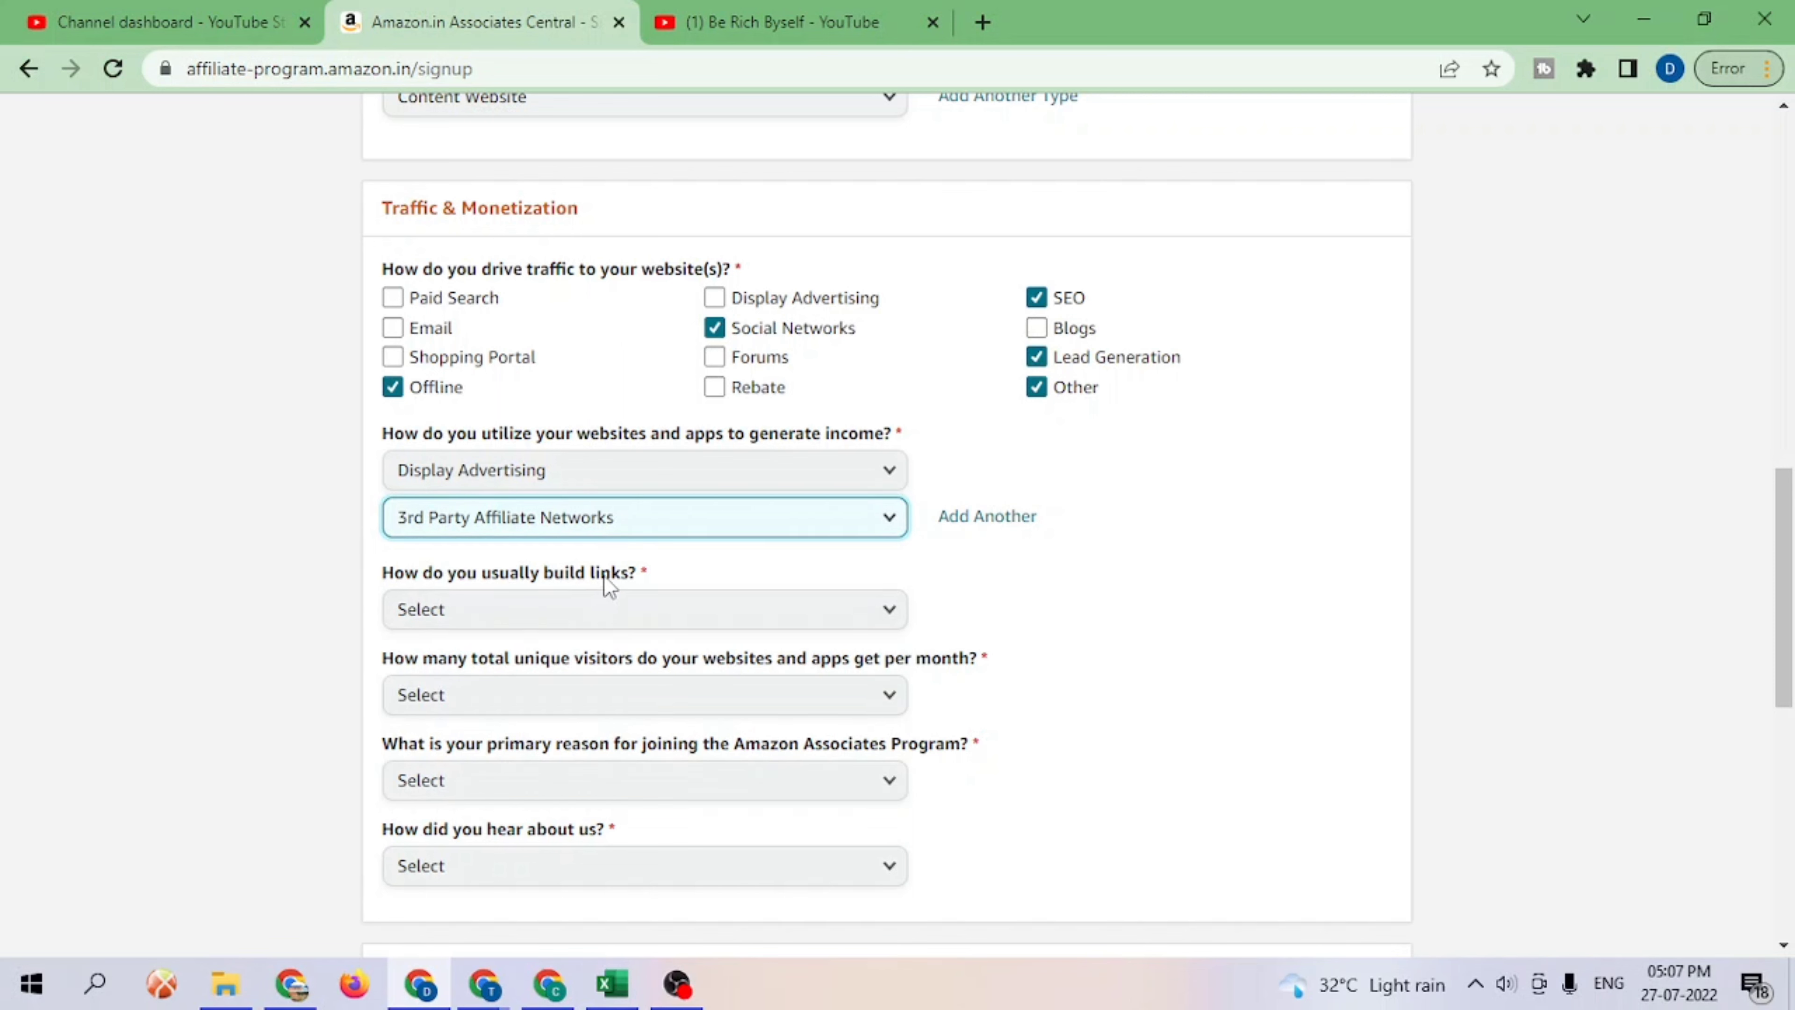
pyautogui.click(601, 609)
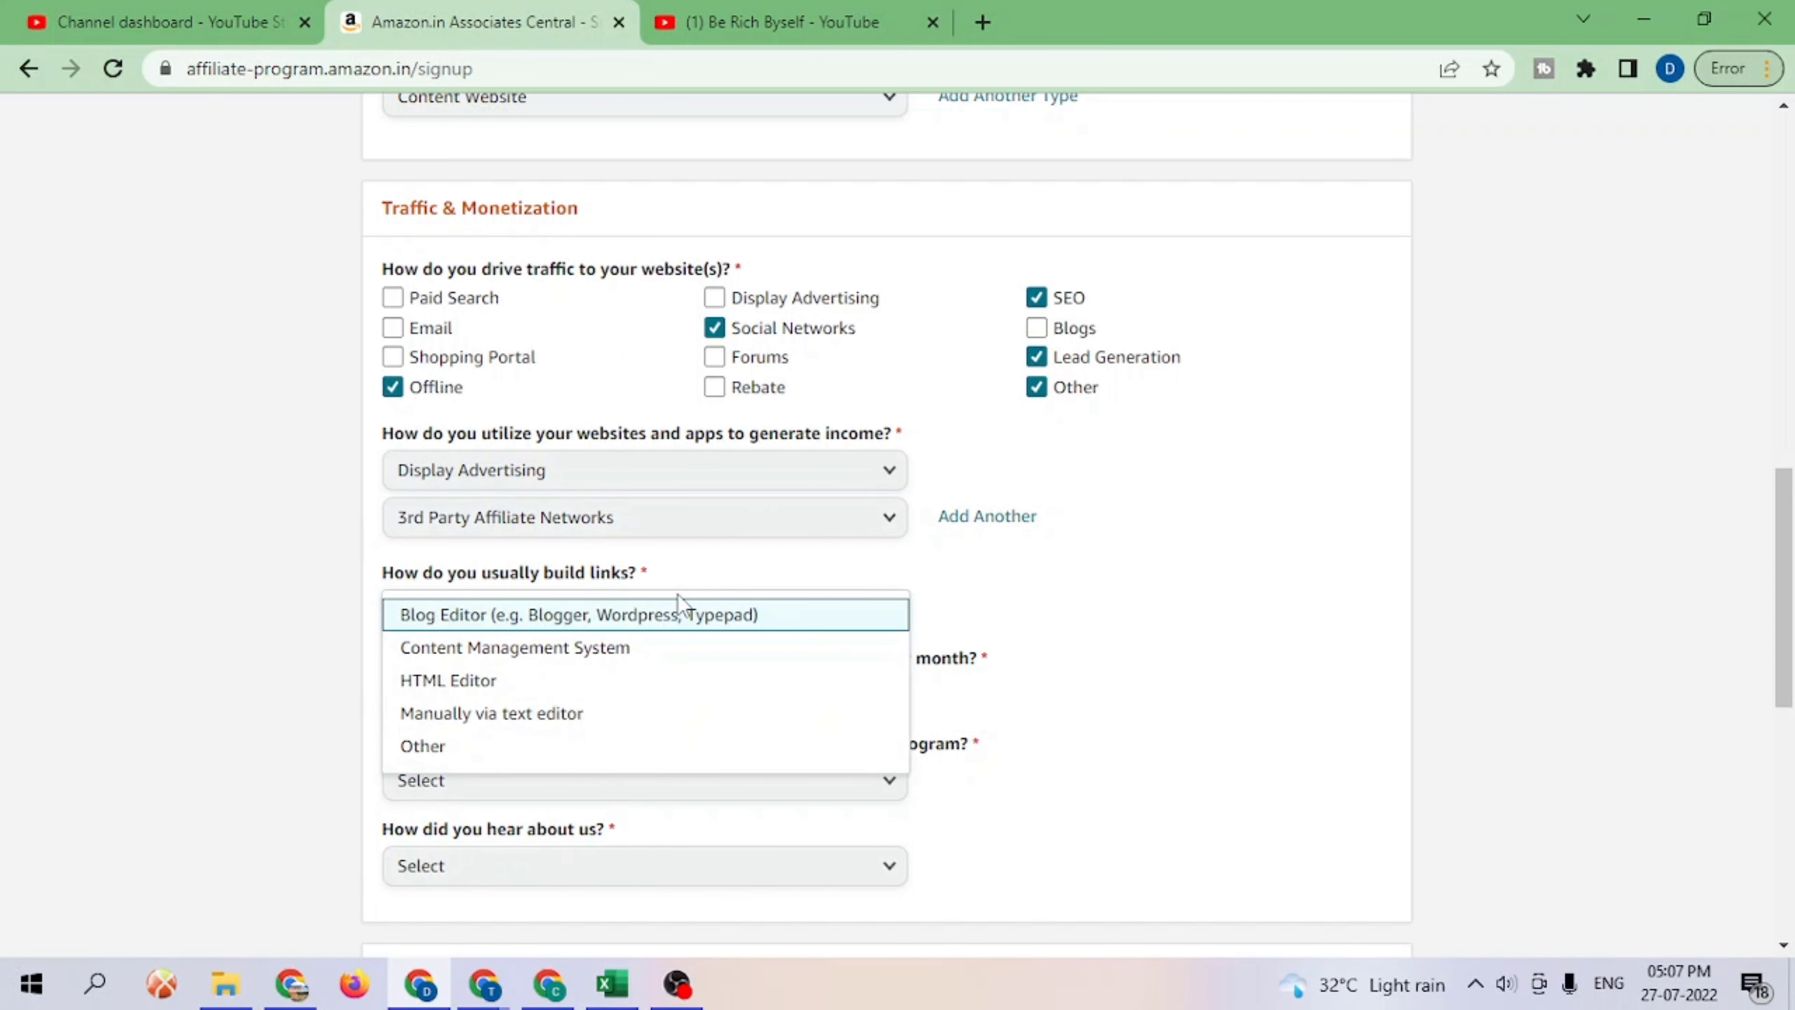
pyautogui.click(506, 682)
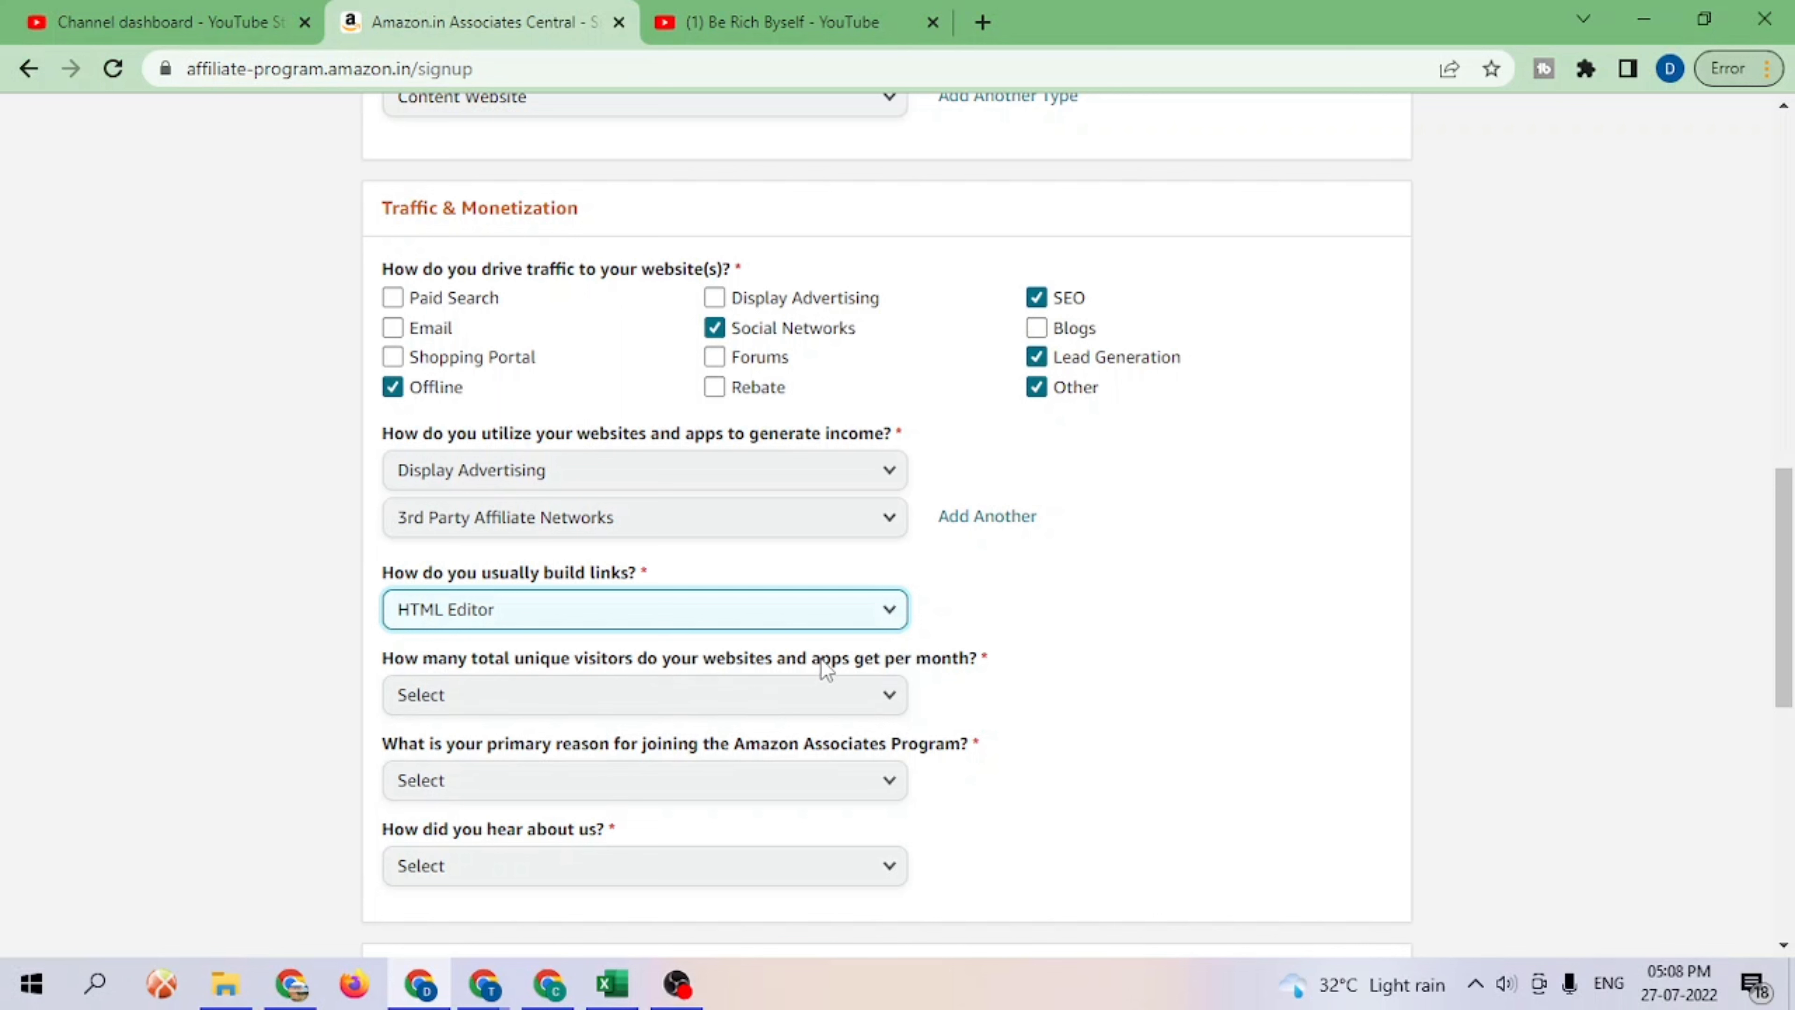
# Step: Choose 501 to 5,000 monthly visitors, Useful Content for my Site, and Online Search
pyautogui.click(775, 697)
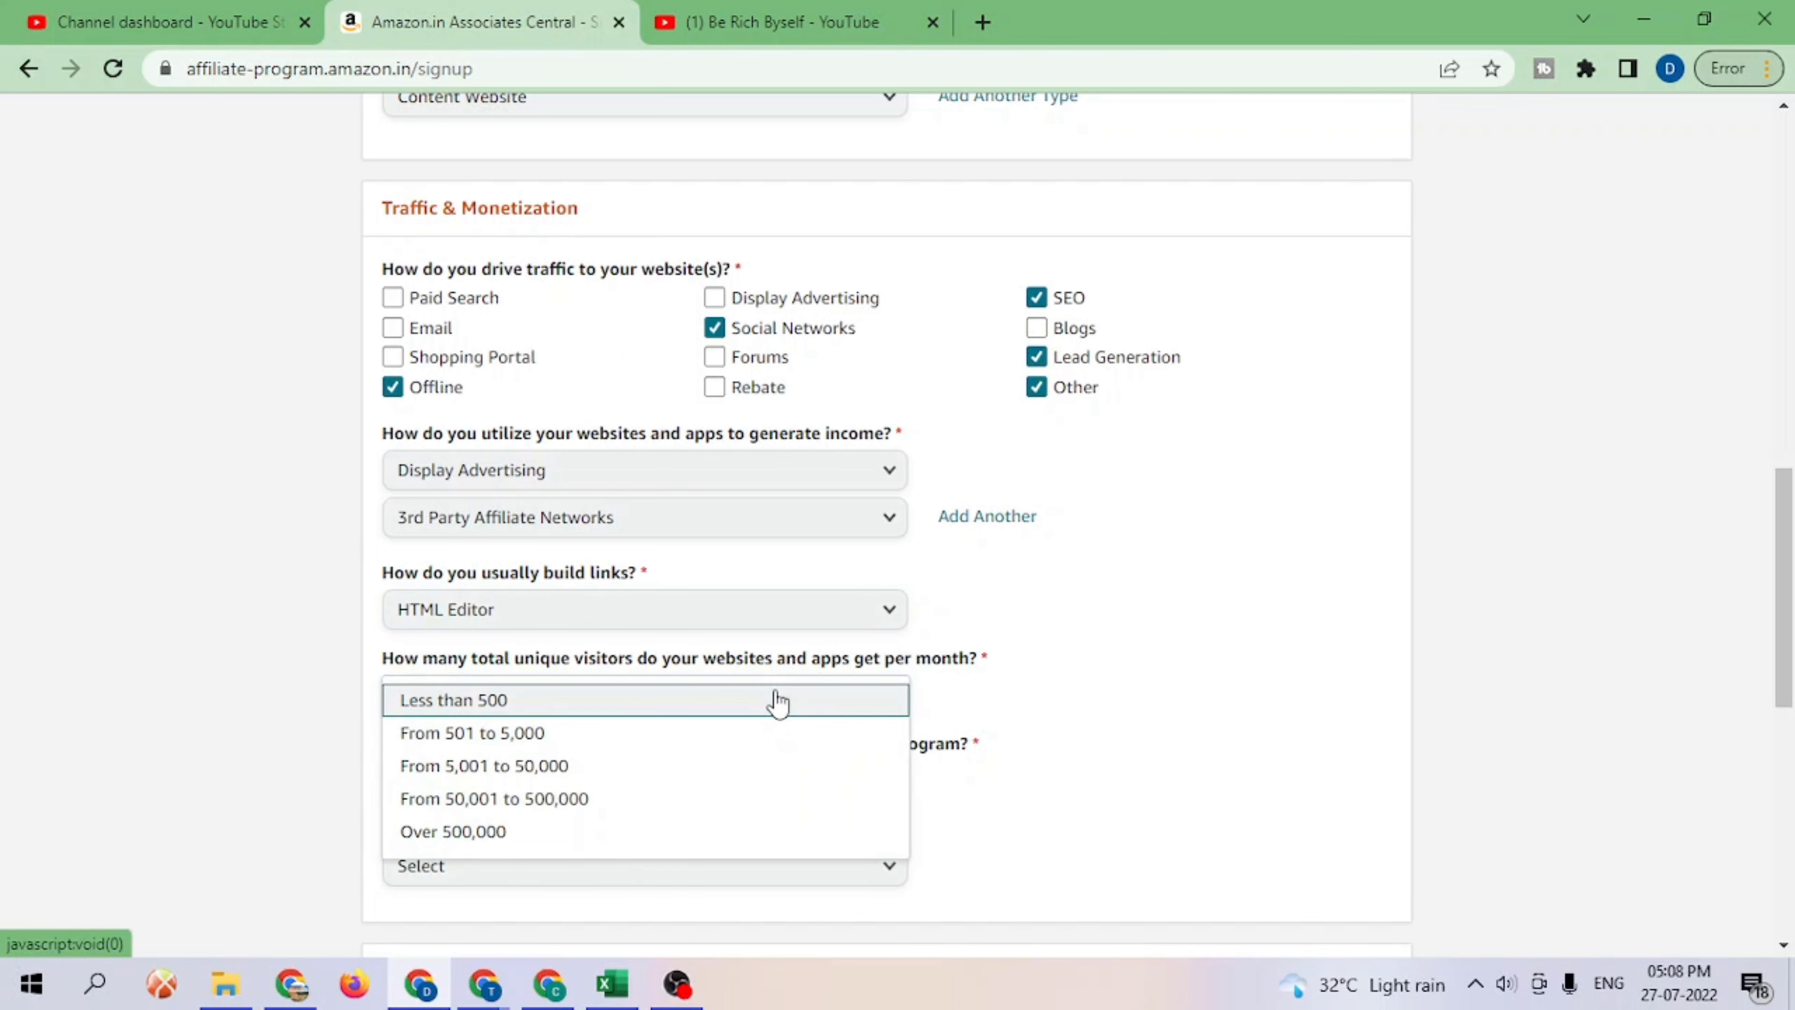
pyautogui.click(501, 735)
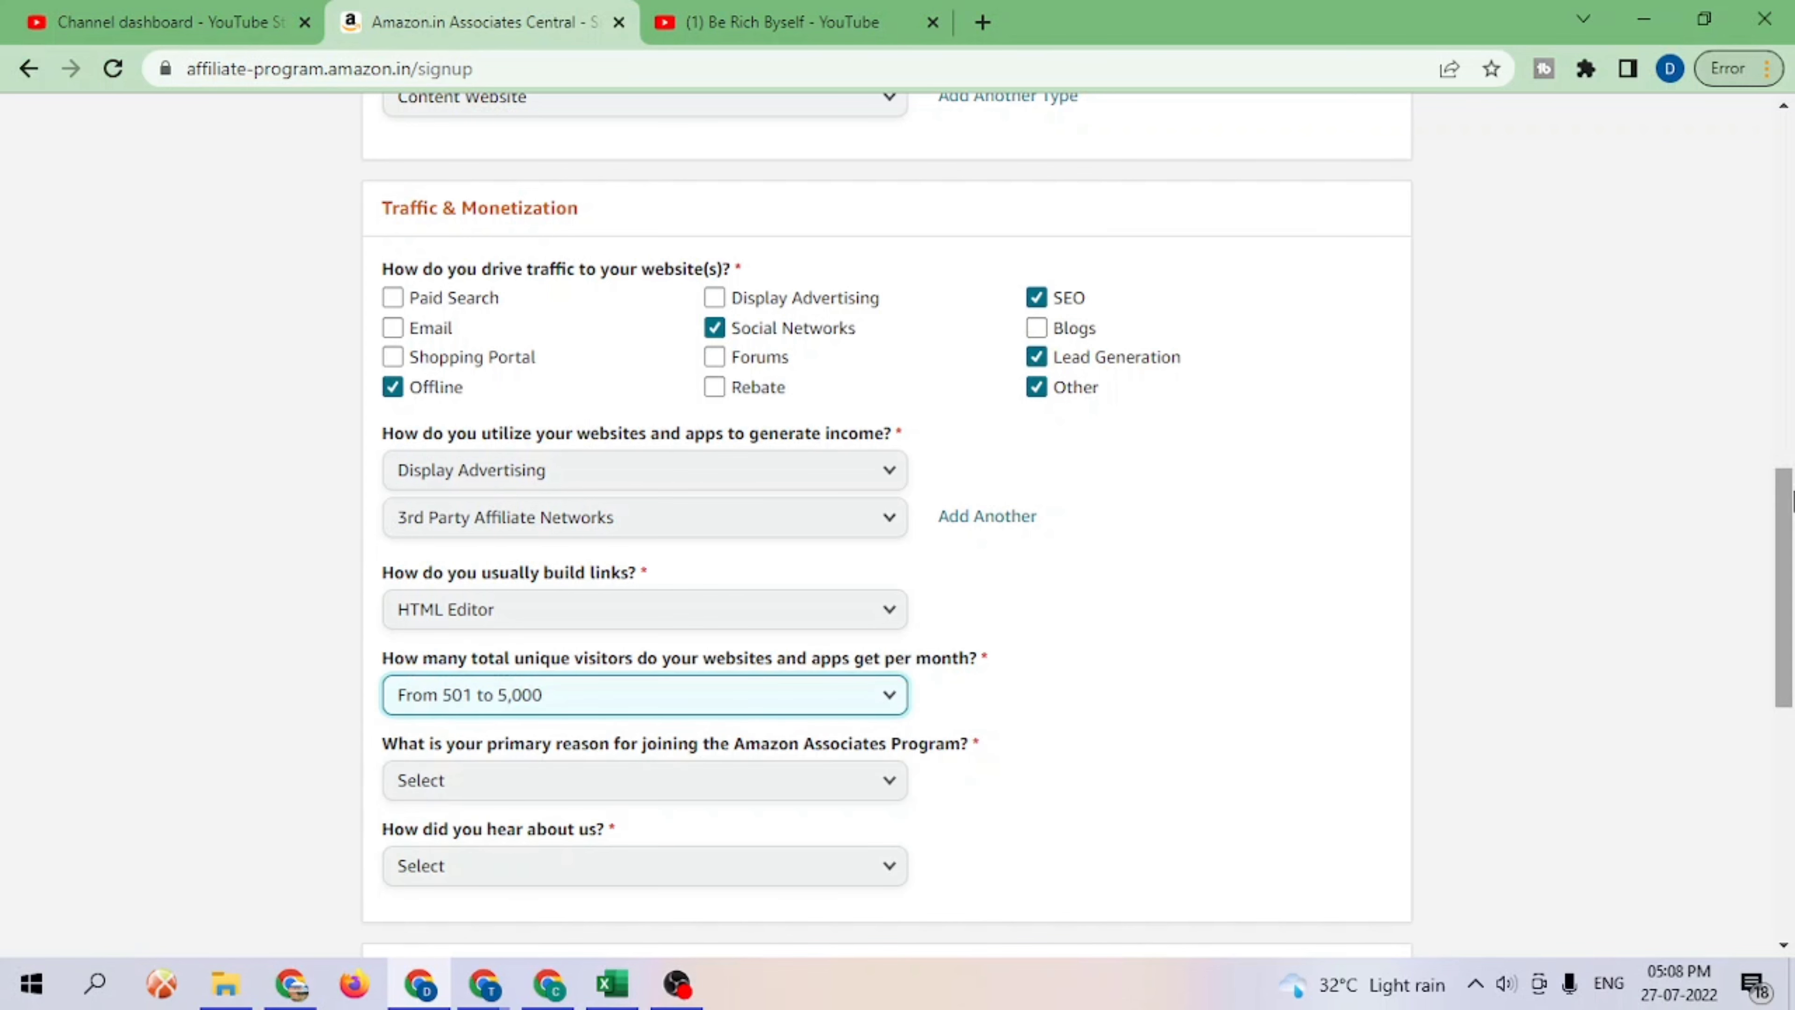
pyautogui.moveTo(1790, 500); pyautogui.dragTo(1785, 564)
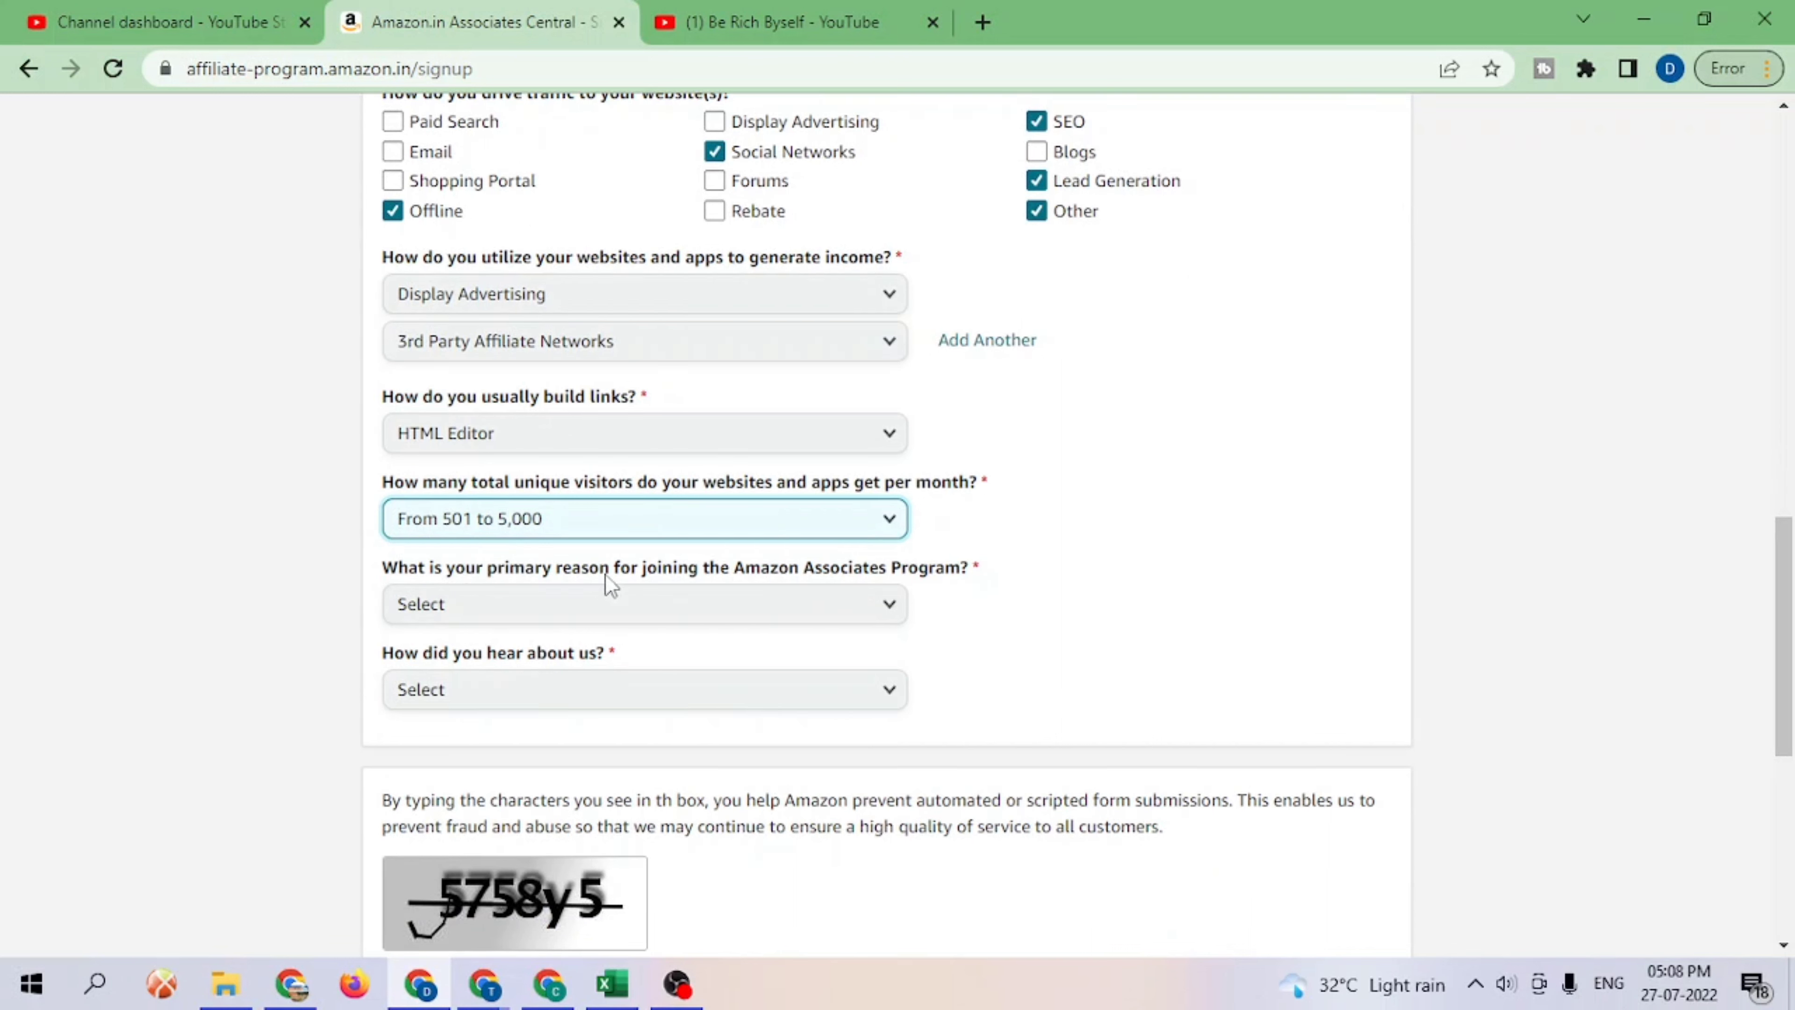
pyautogui.click(843, 605)
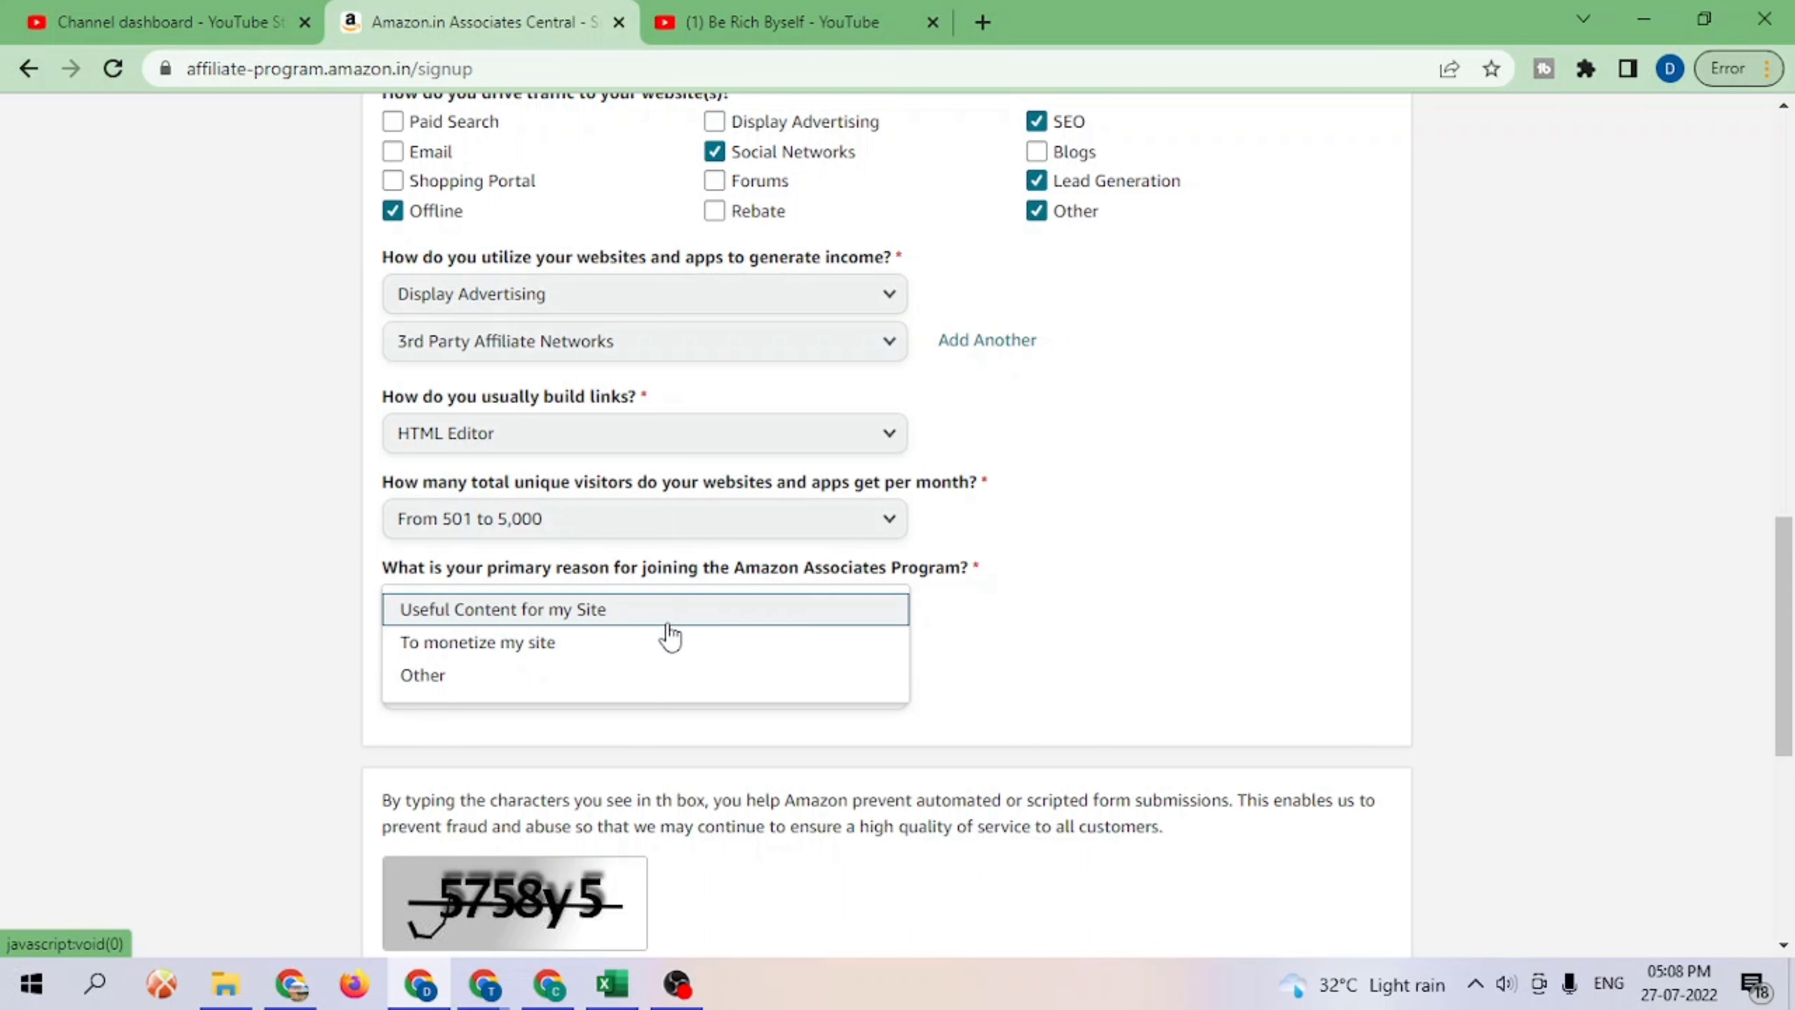
pyautogui.click(574, 610)
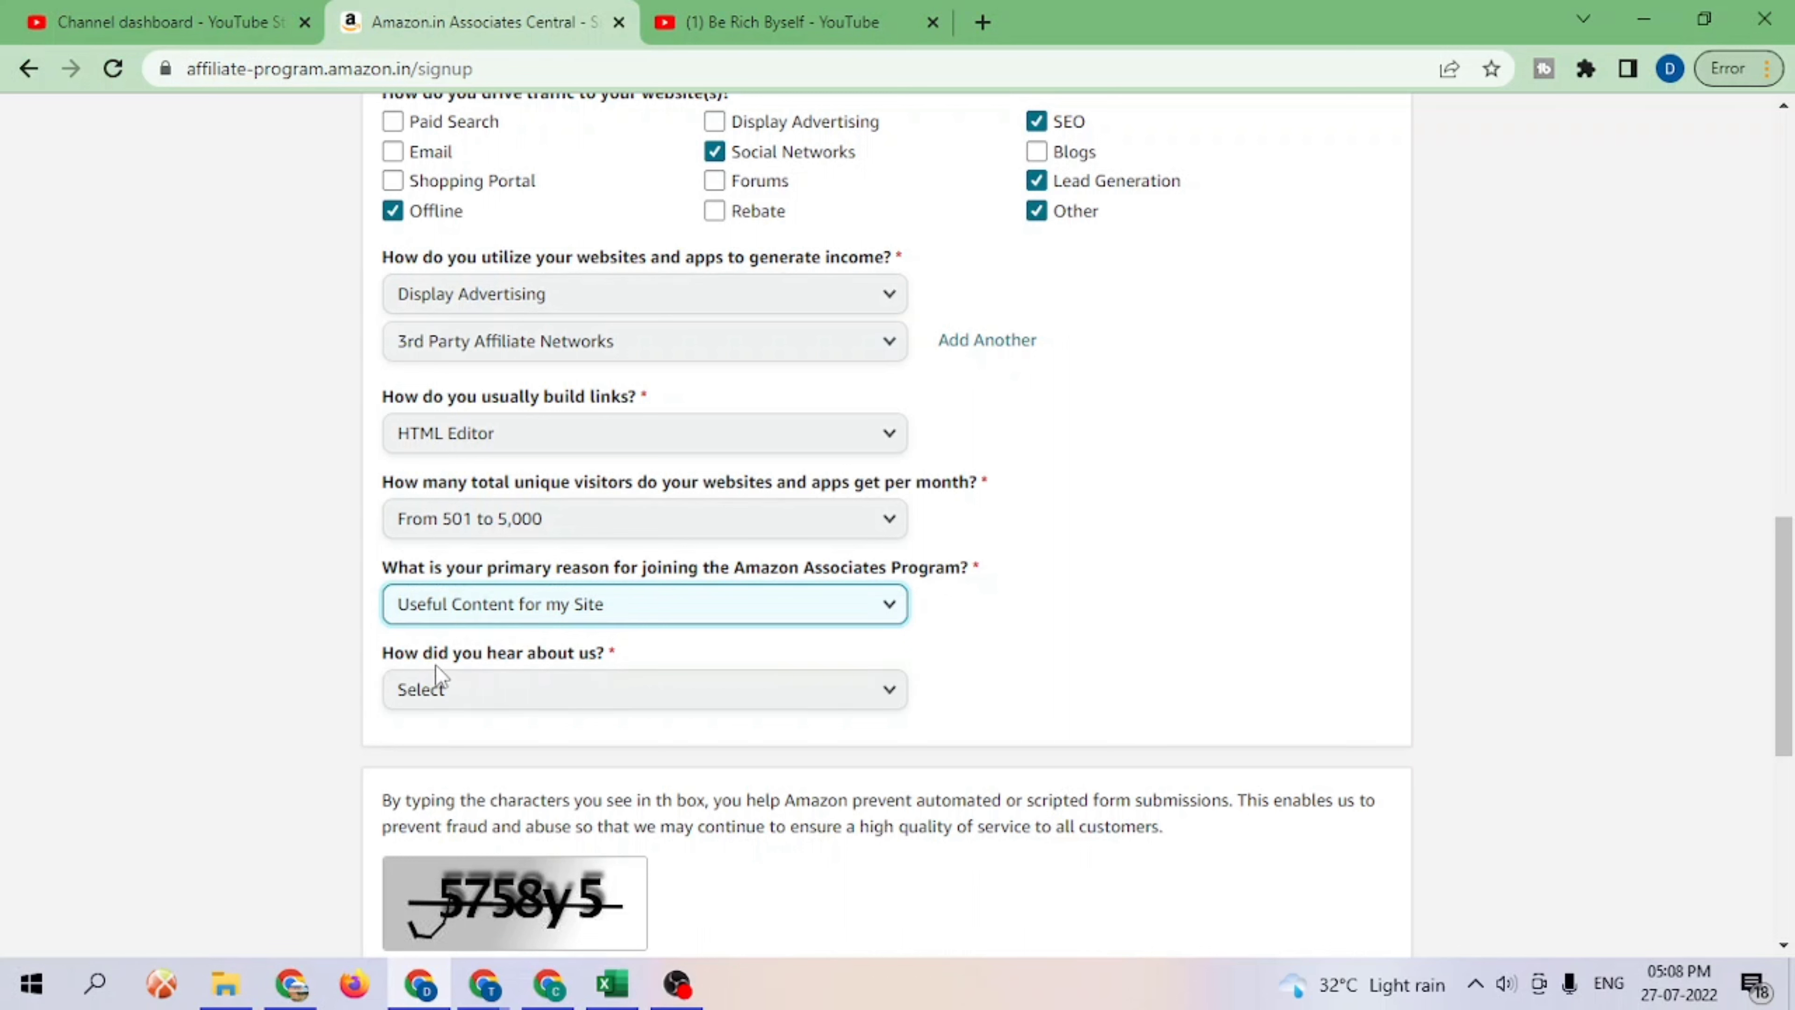
pyautogui.click(545, 686)
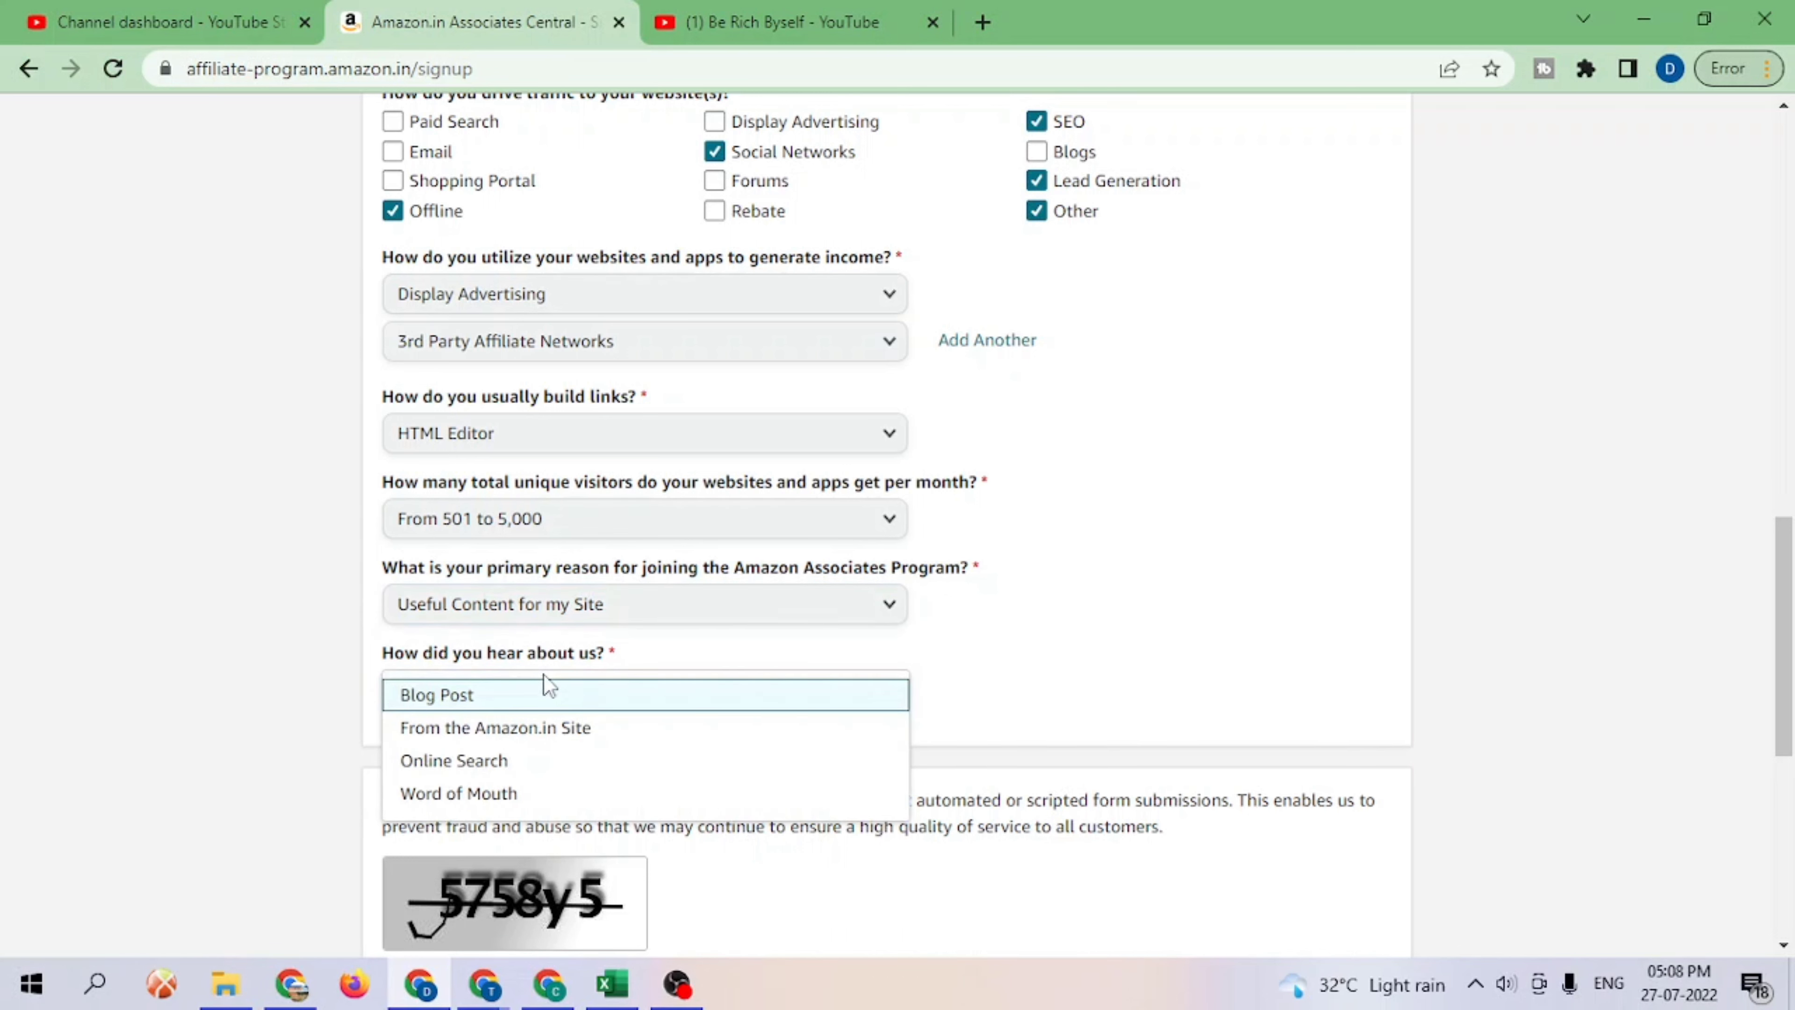
pyautogui.click(481, 760)
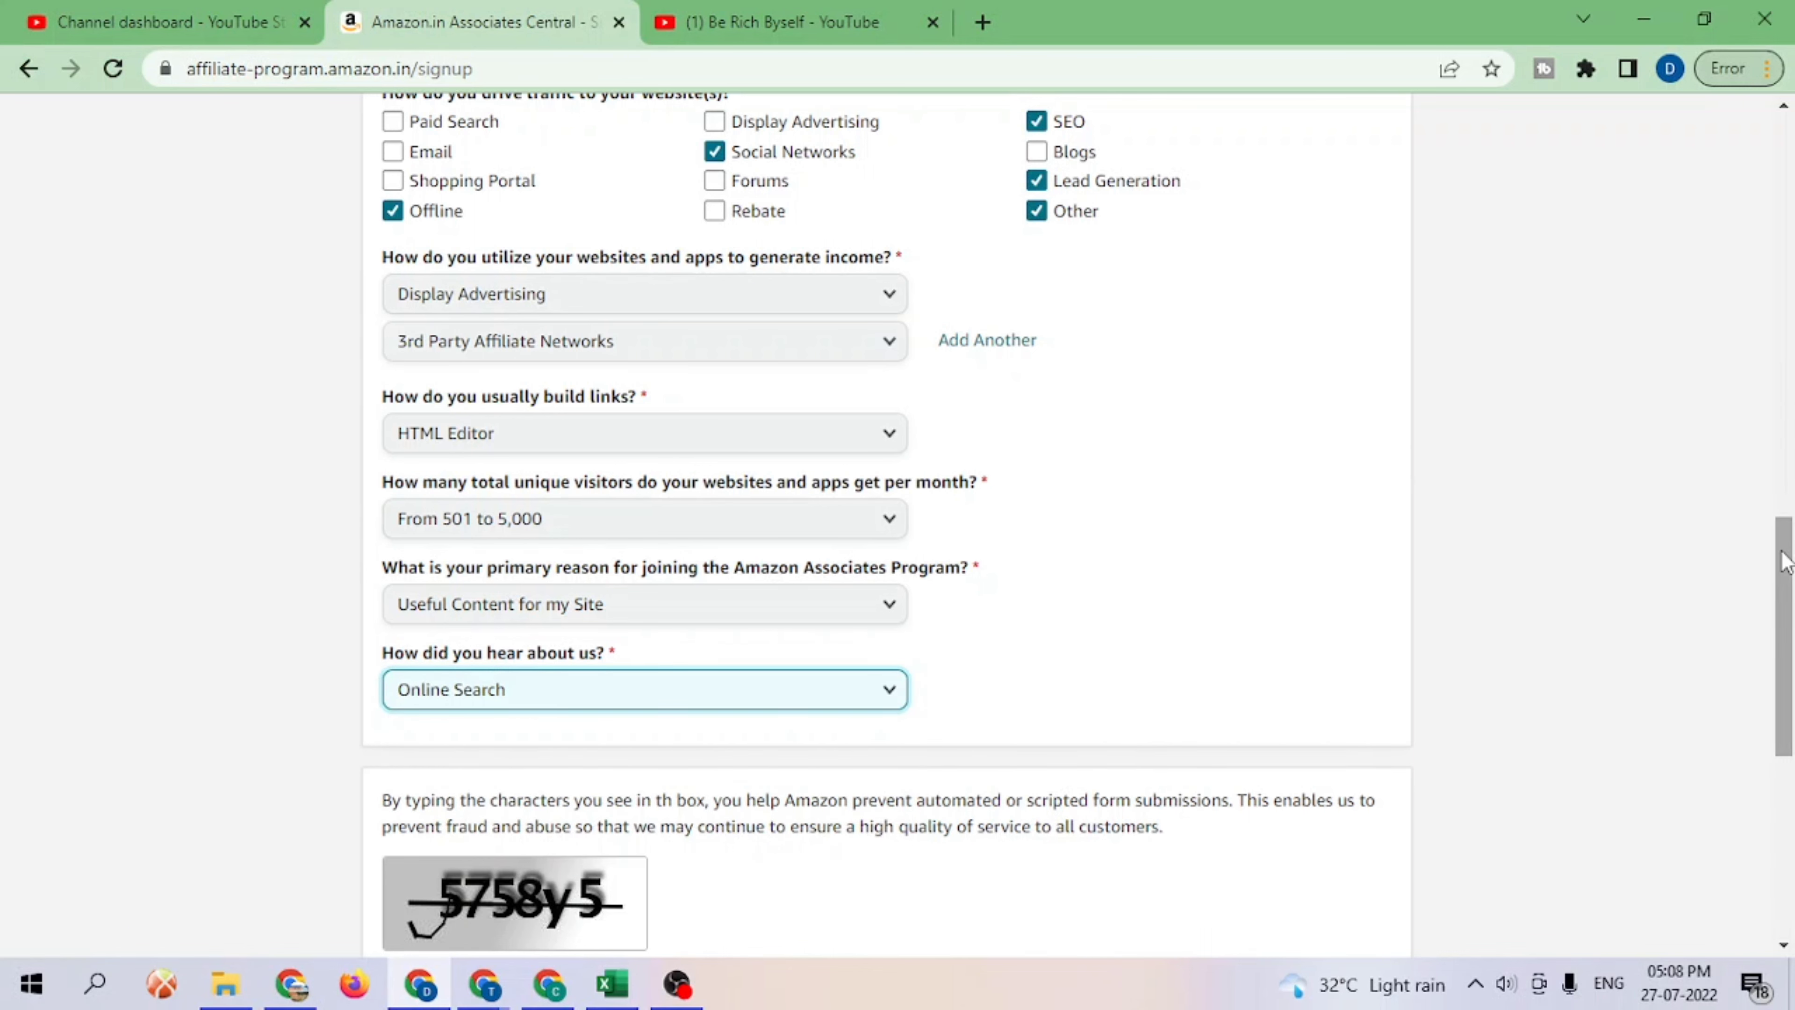
pyautogui.moveTo(1786, 563); pyautogui.dragTo(1785, 676)
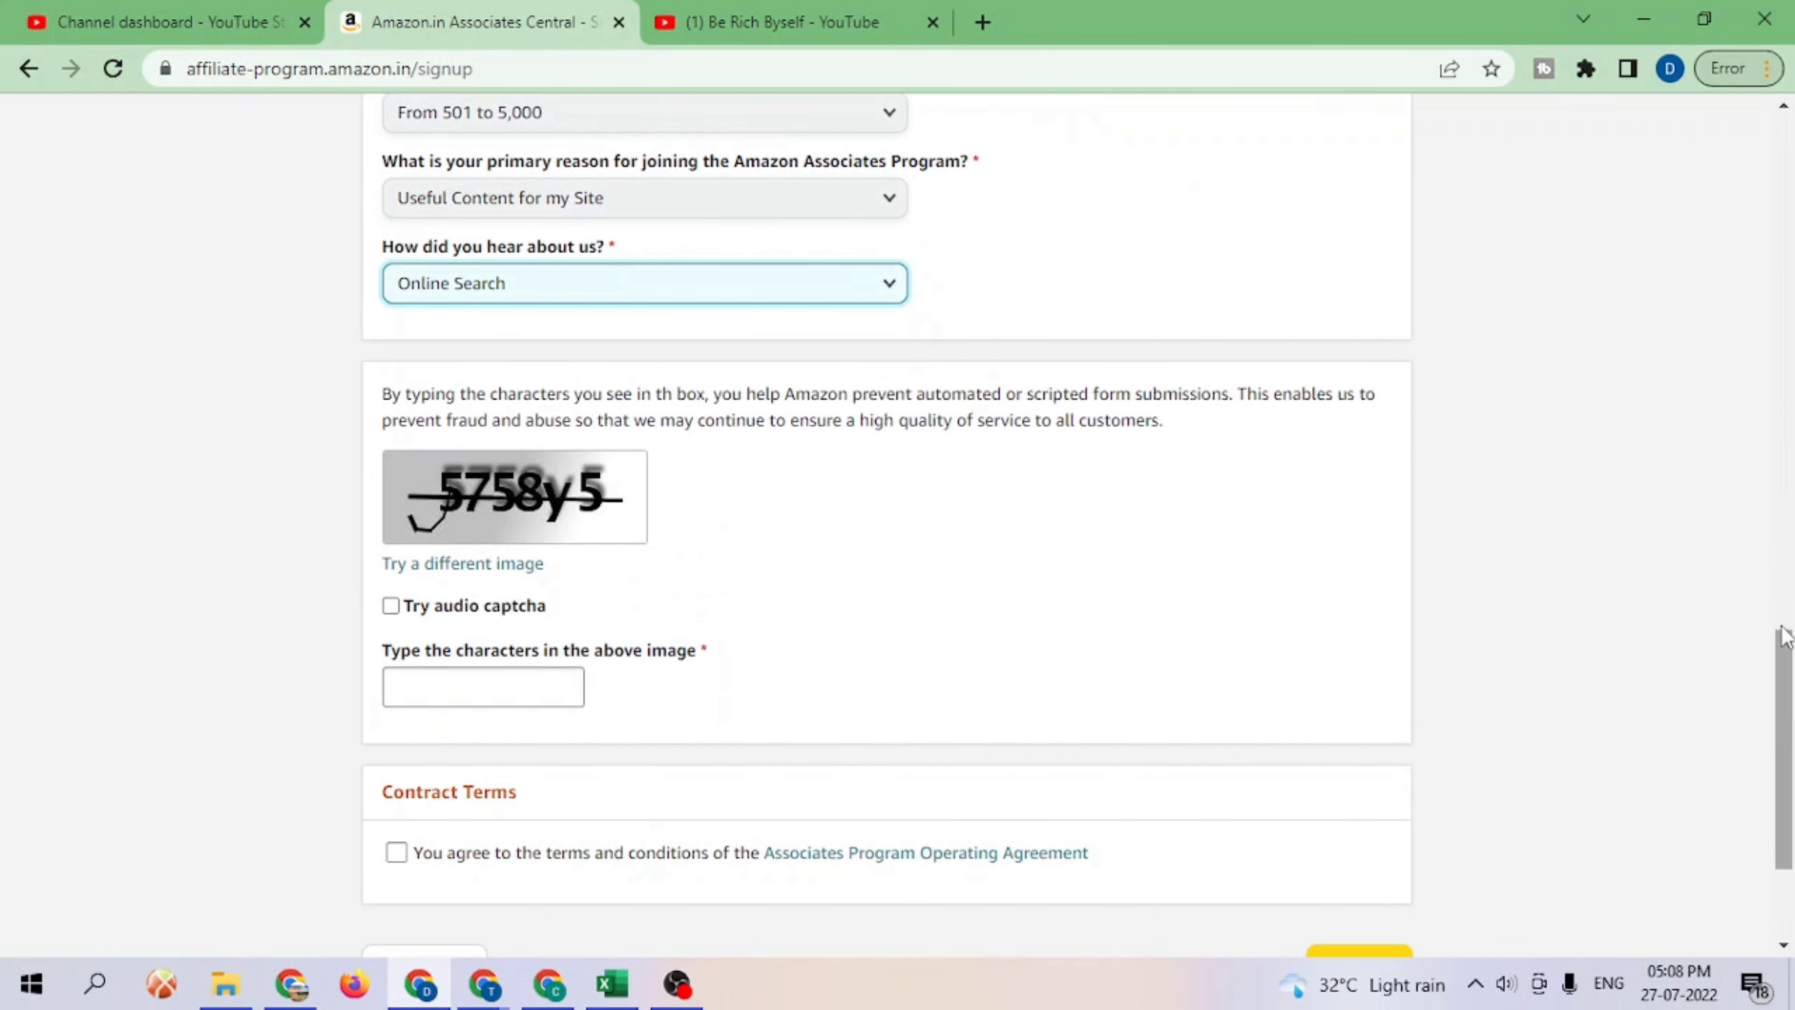
# Step: Type the captcha characters shown and accept the Associates Program Operating Agreement
pyautogui.click(444, 689)
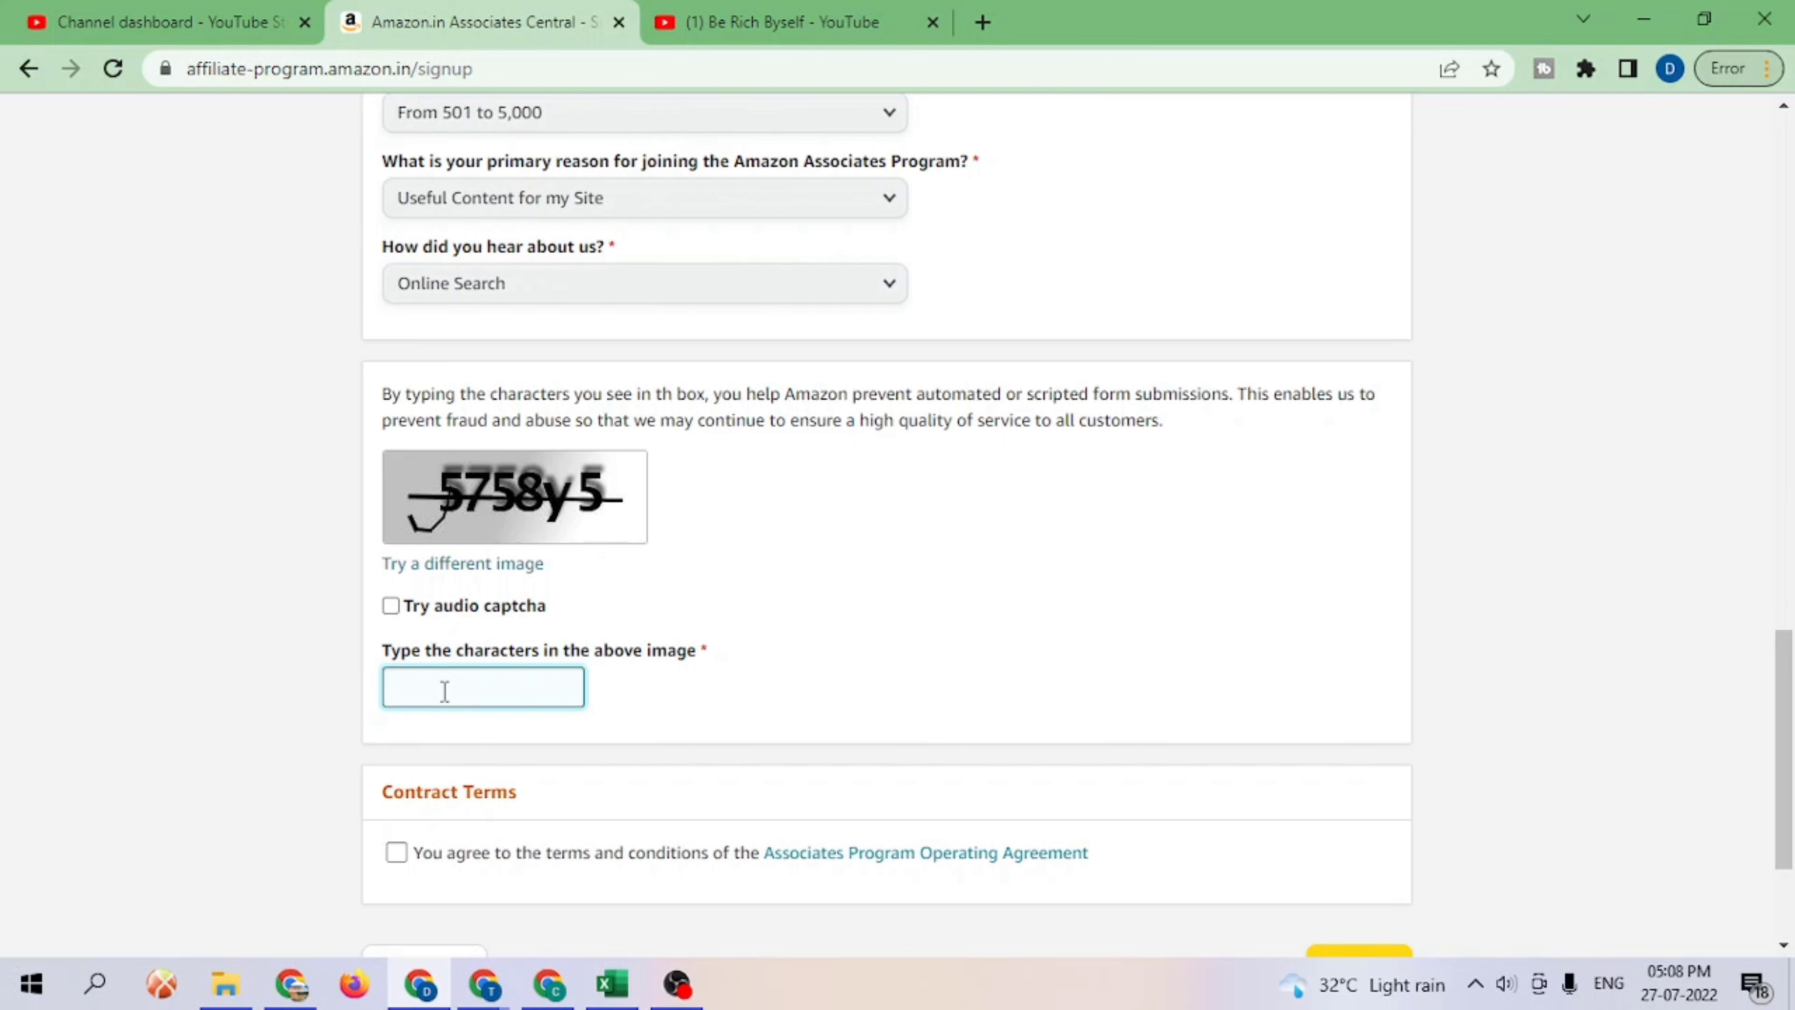
pyautogui.write('5758y5')
pyautogui.click(396, 853)
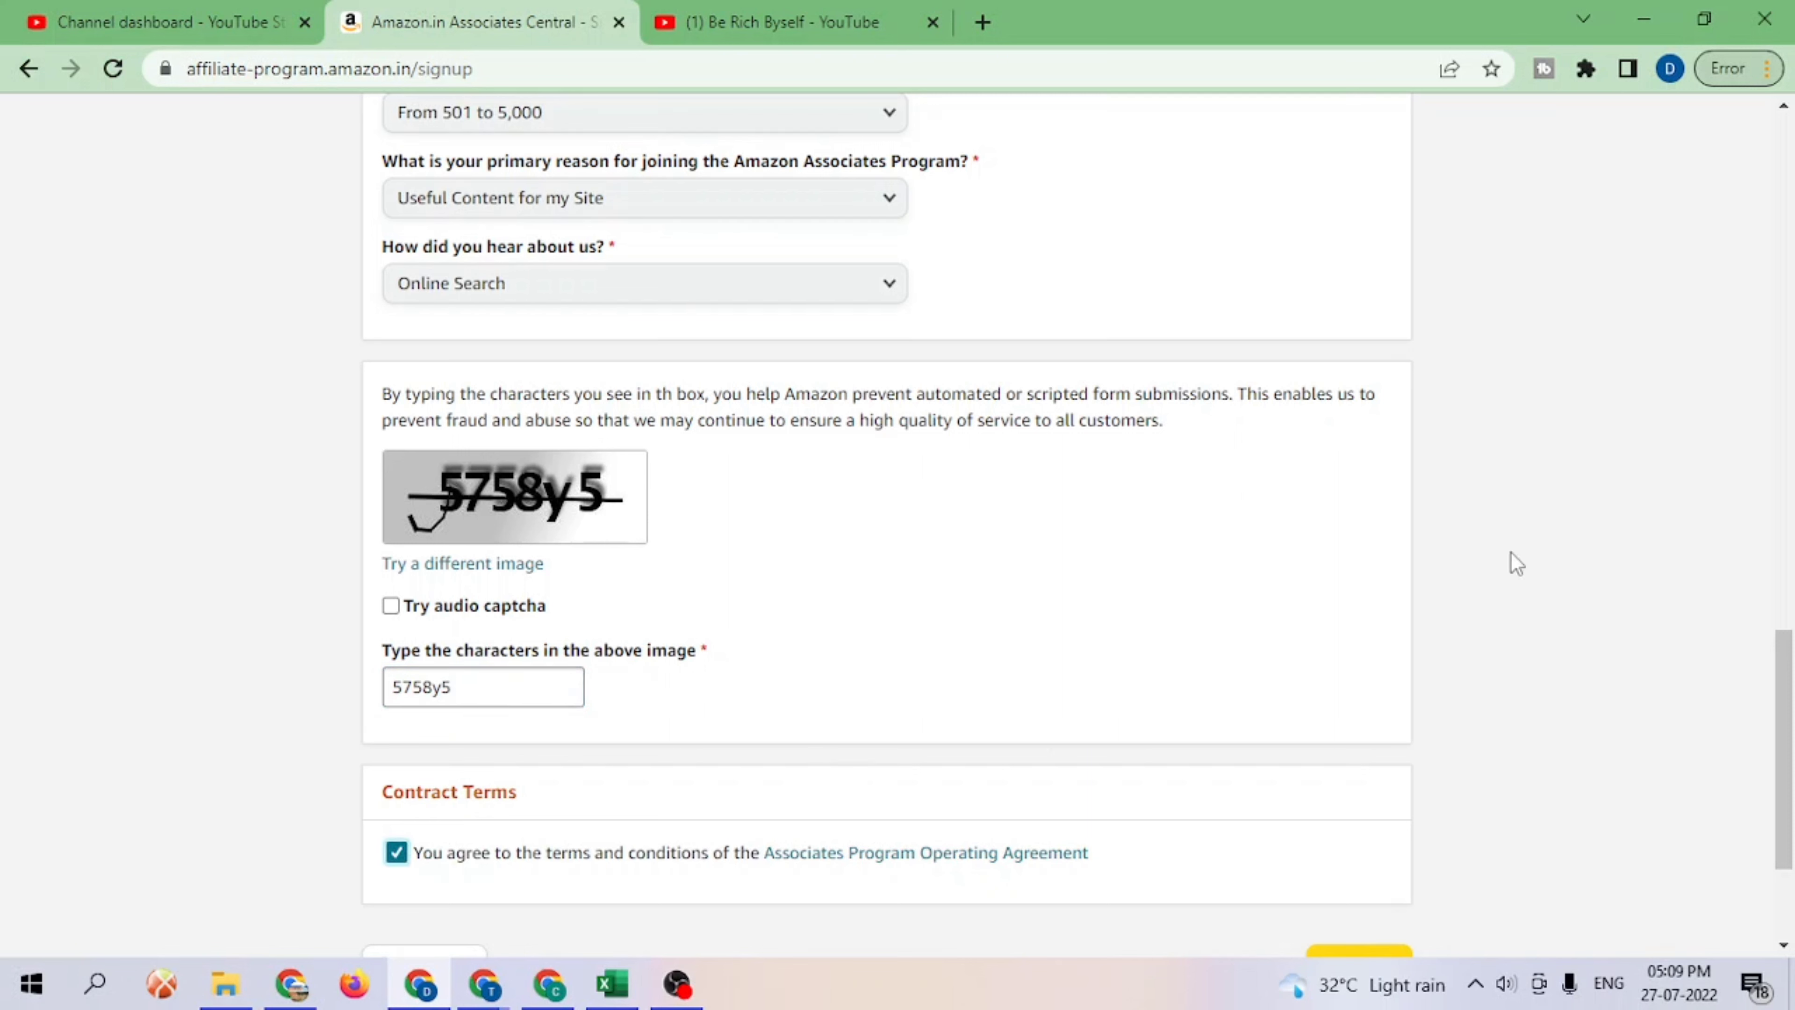
pyautogui.scroll(-3, 1792, 686)
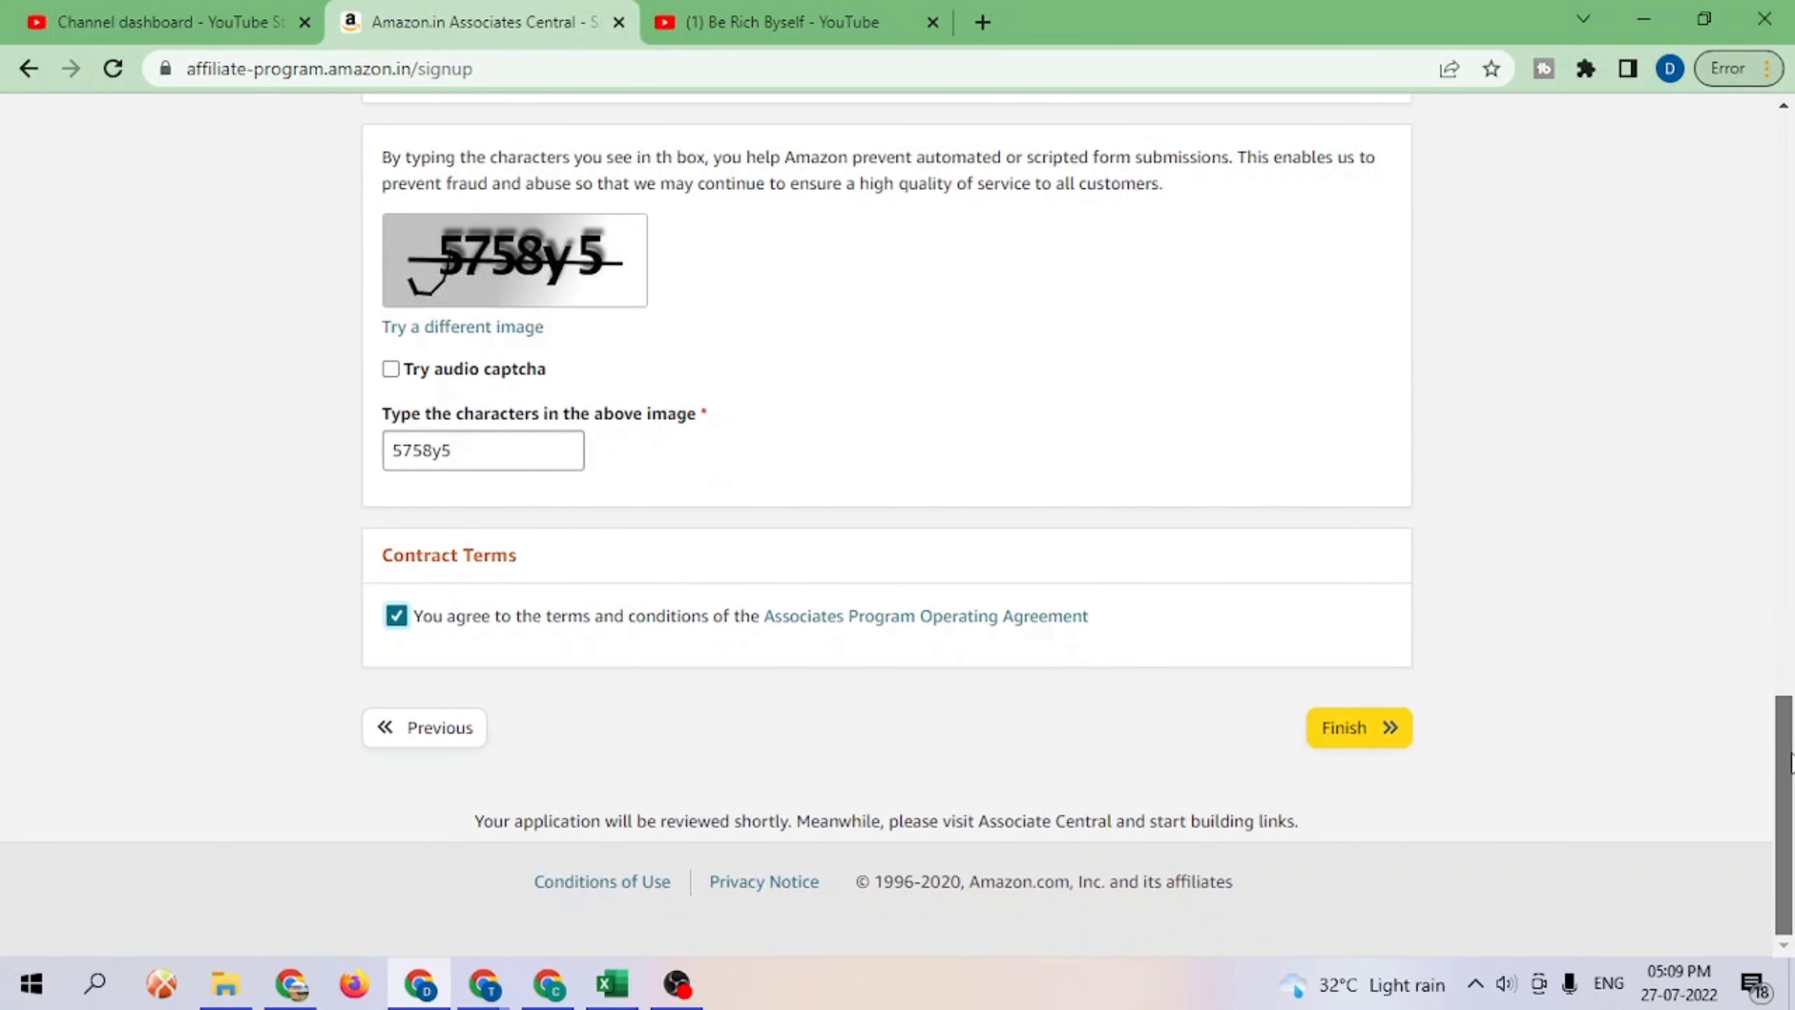
# Step: Finish the application and choose Later for payment and tax information
pyautogui.click(1361, 727)
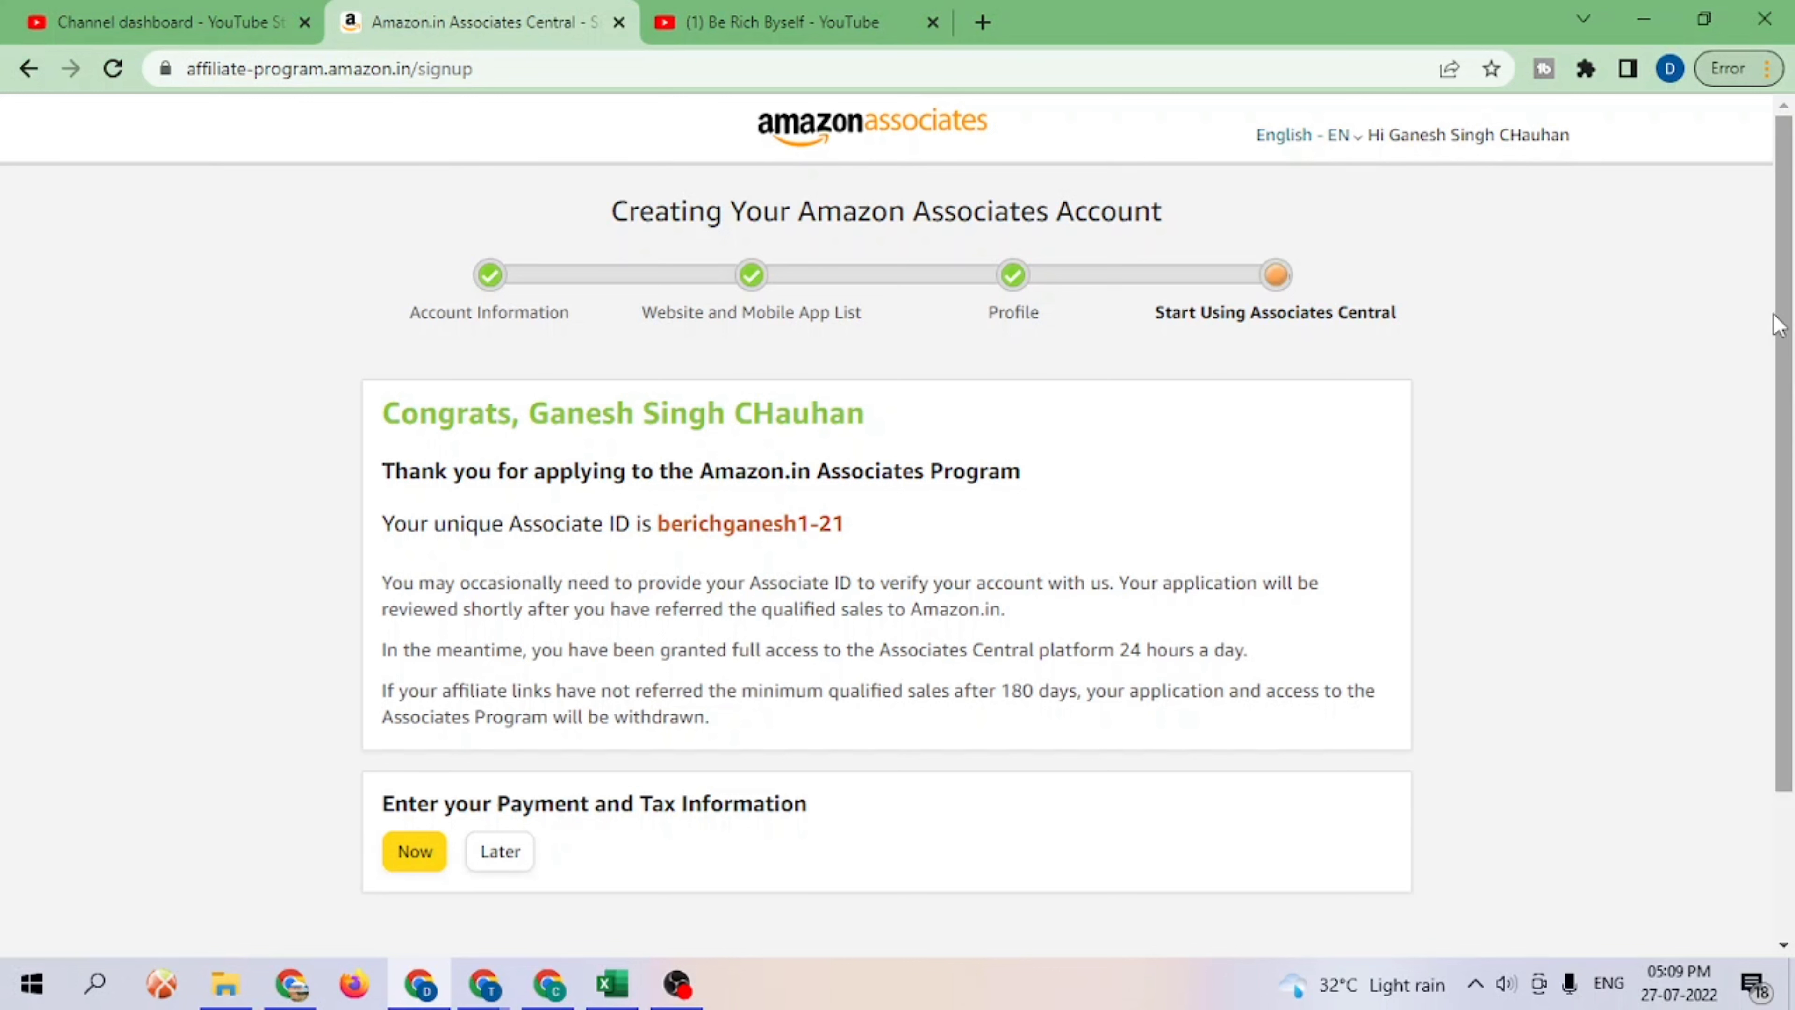
pyautogui.scroll(-2, 1791, 325)
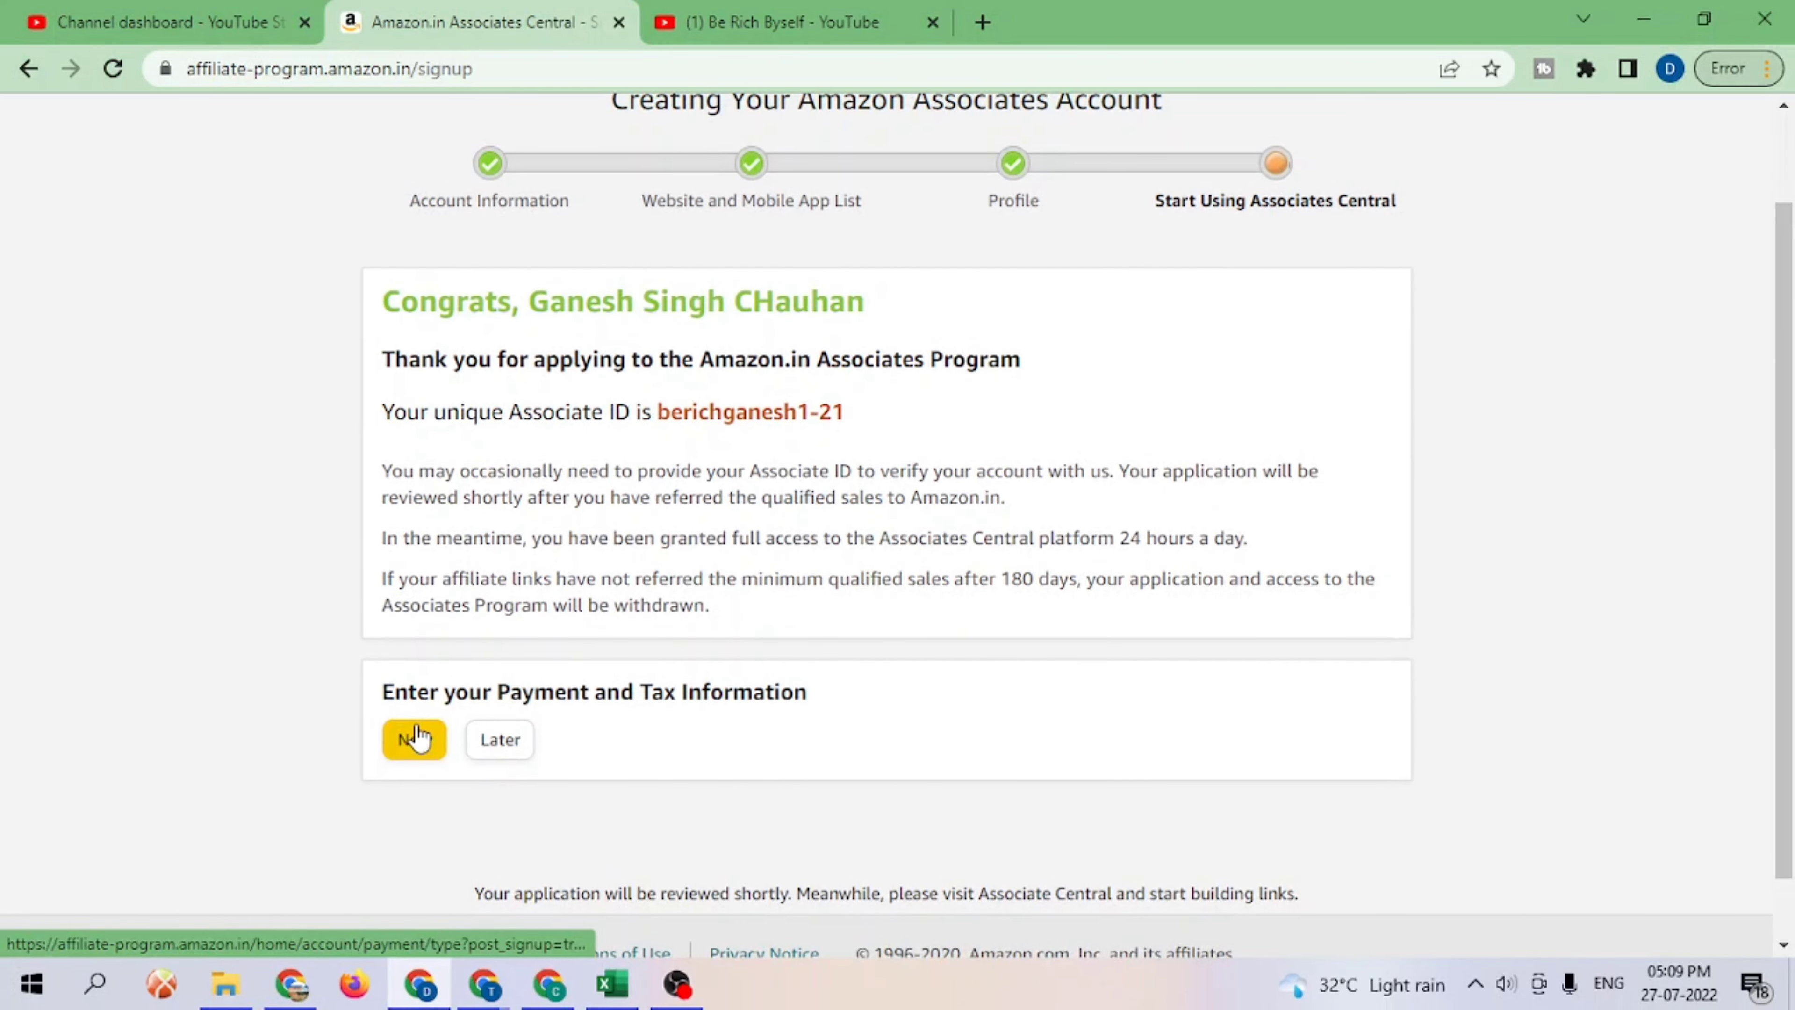
pyautogui.click(501, 740)
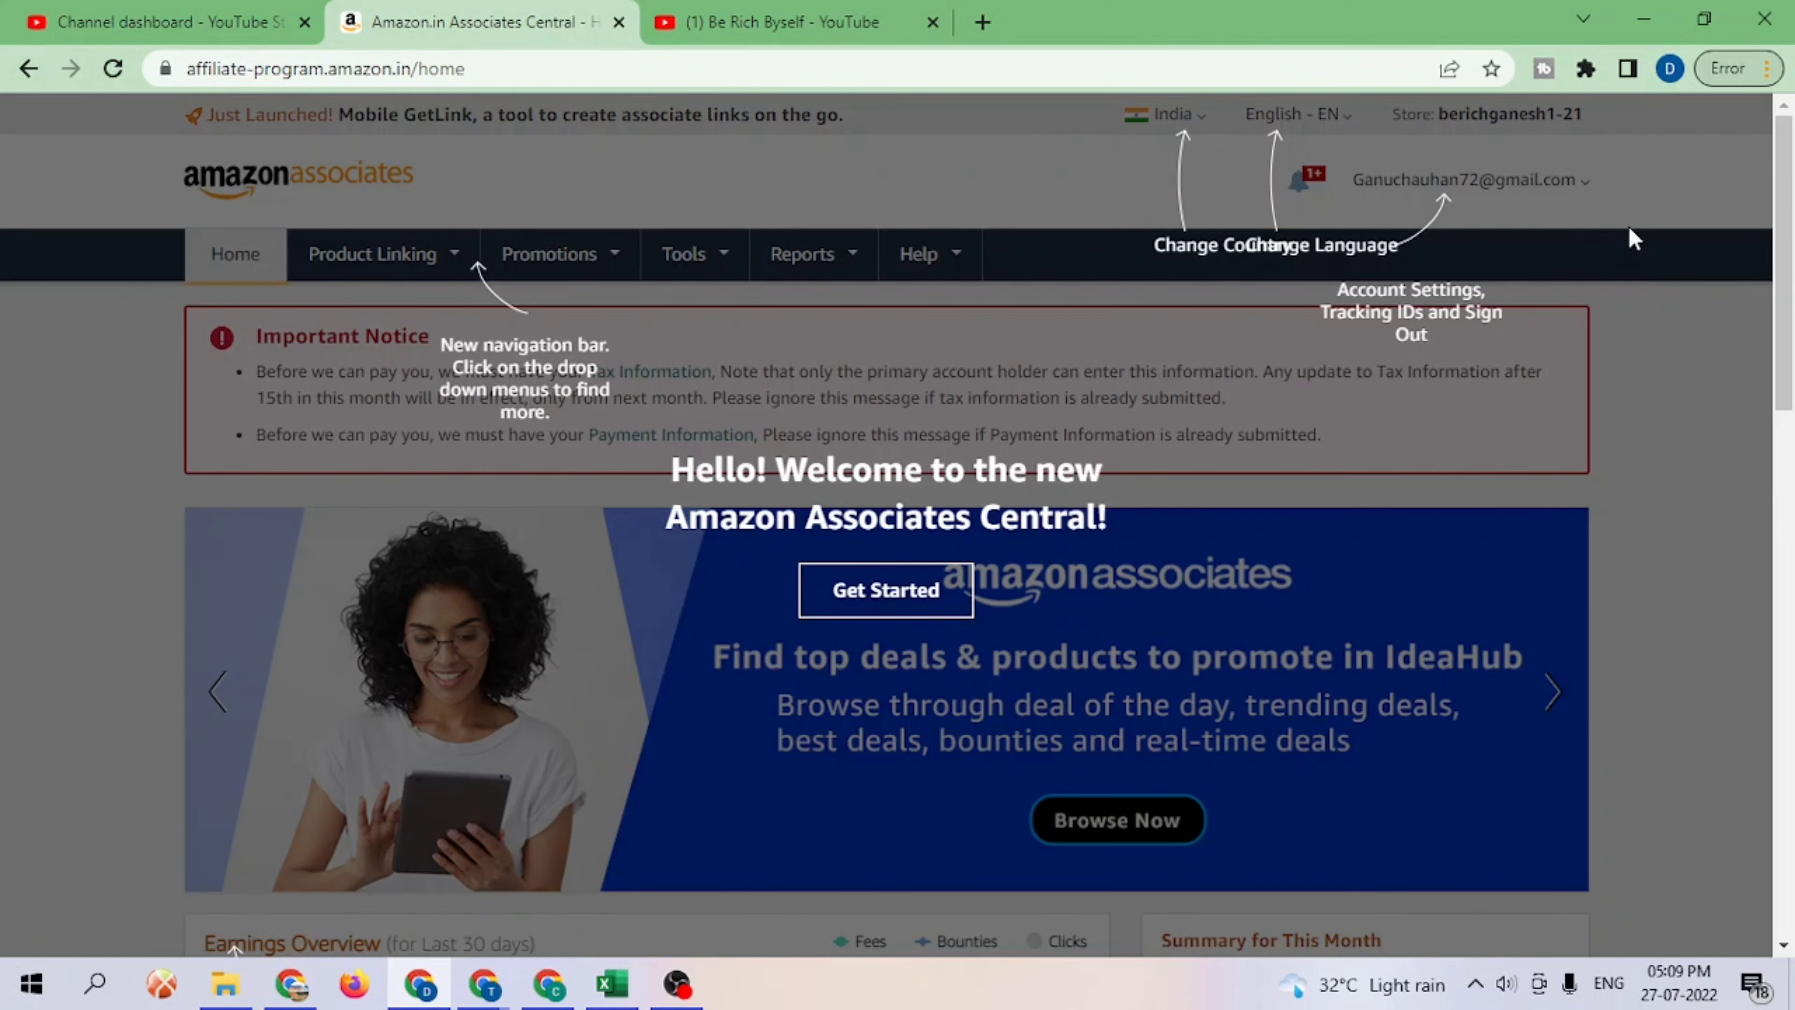
# Step: Dismiss the welcome tour and scroll the home dashboard down to the Recommended for You products
pyautogui.click(1628, 230)
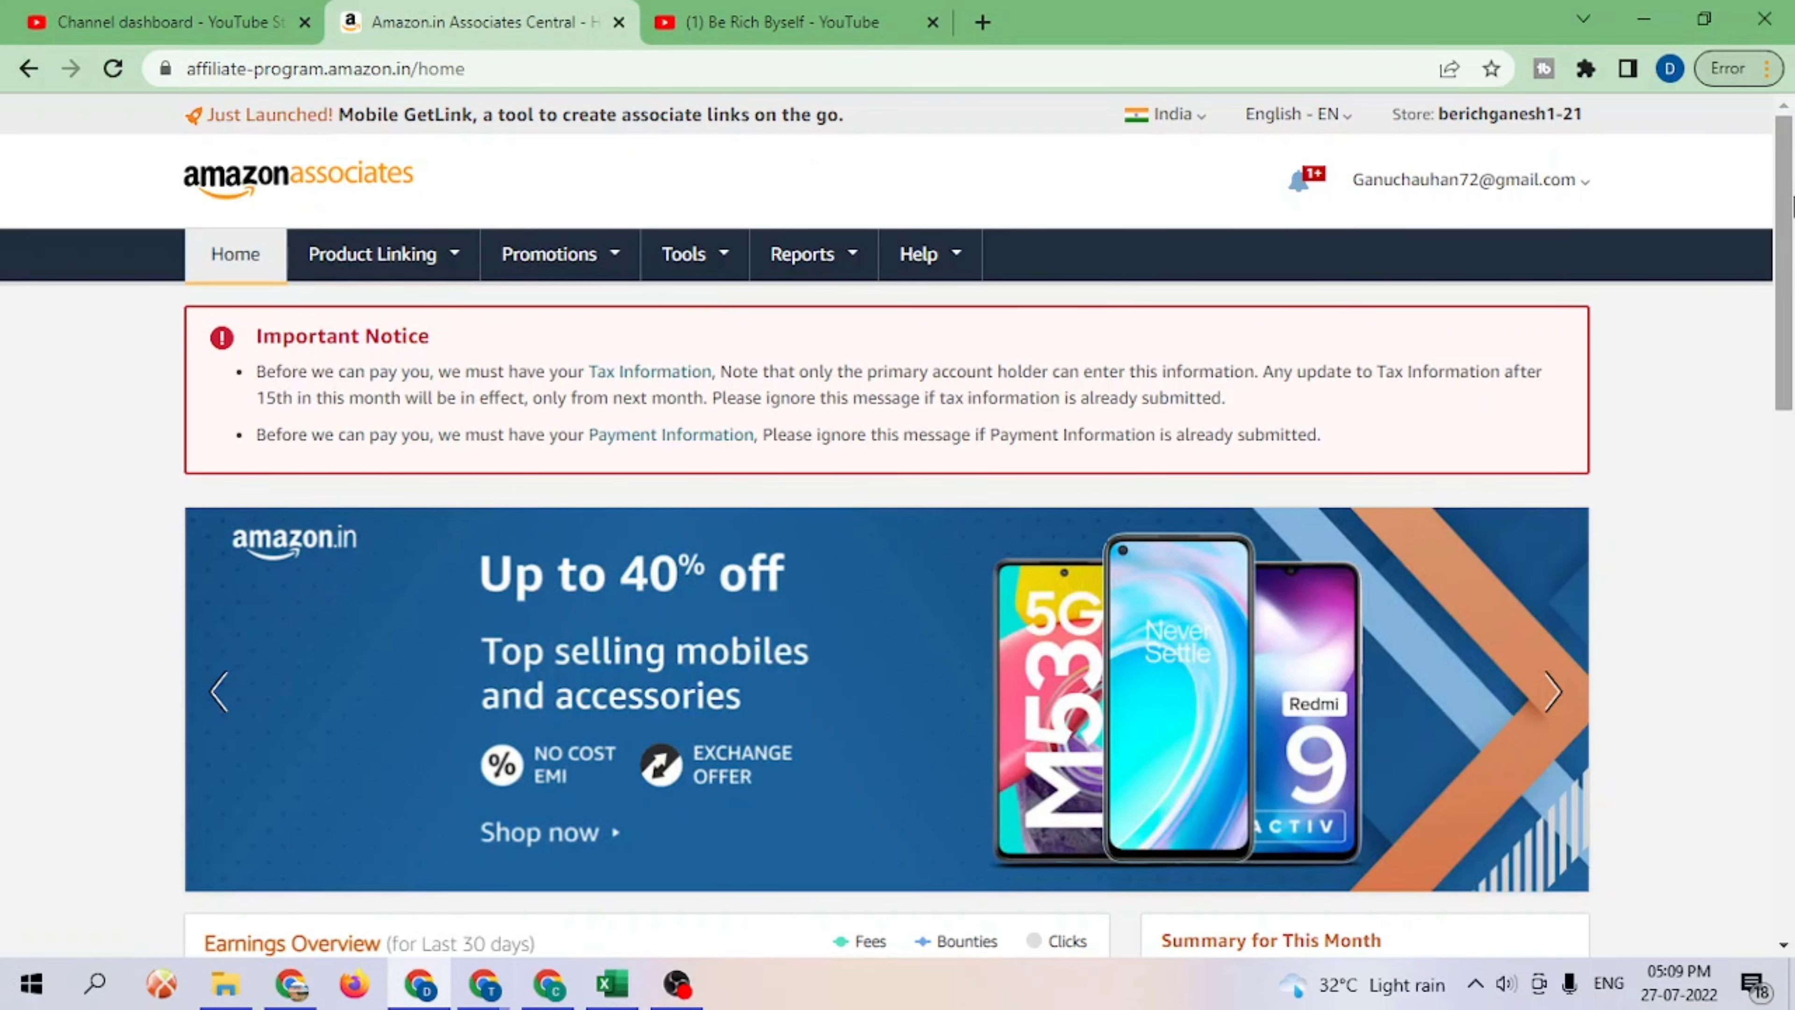
pyautogui.moveTo(1784, 211); pyautogui.dragTo(1785, 170)
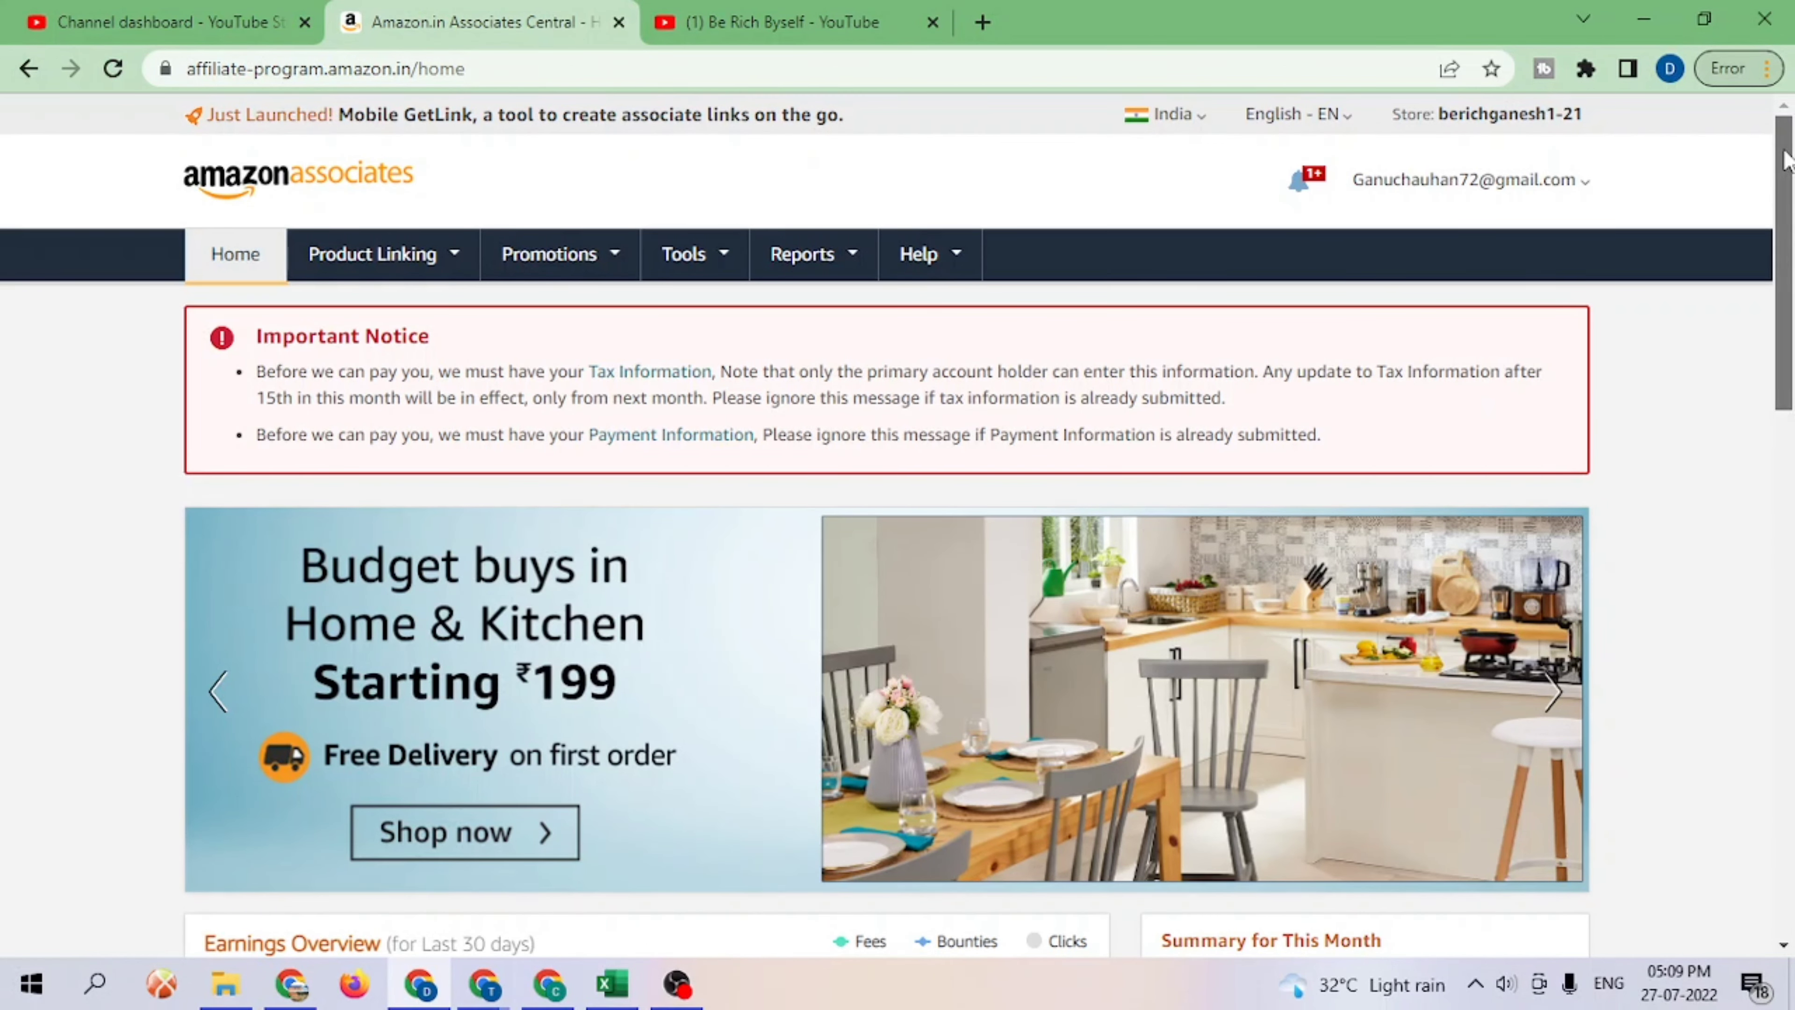
pyautogui.scroll(-10, 661, 247)
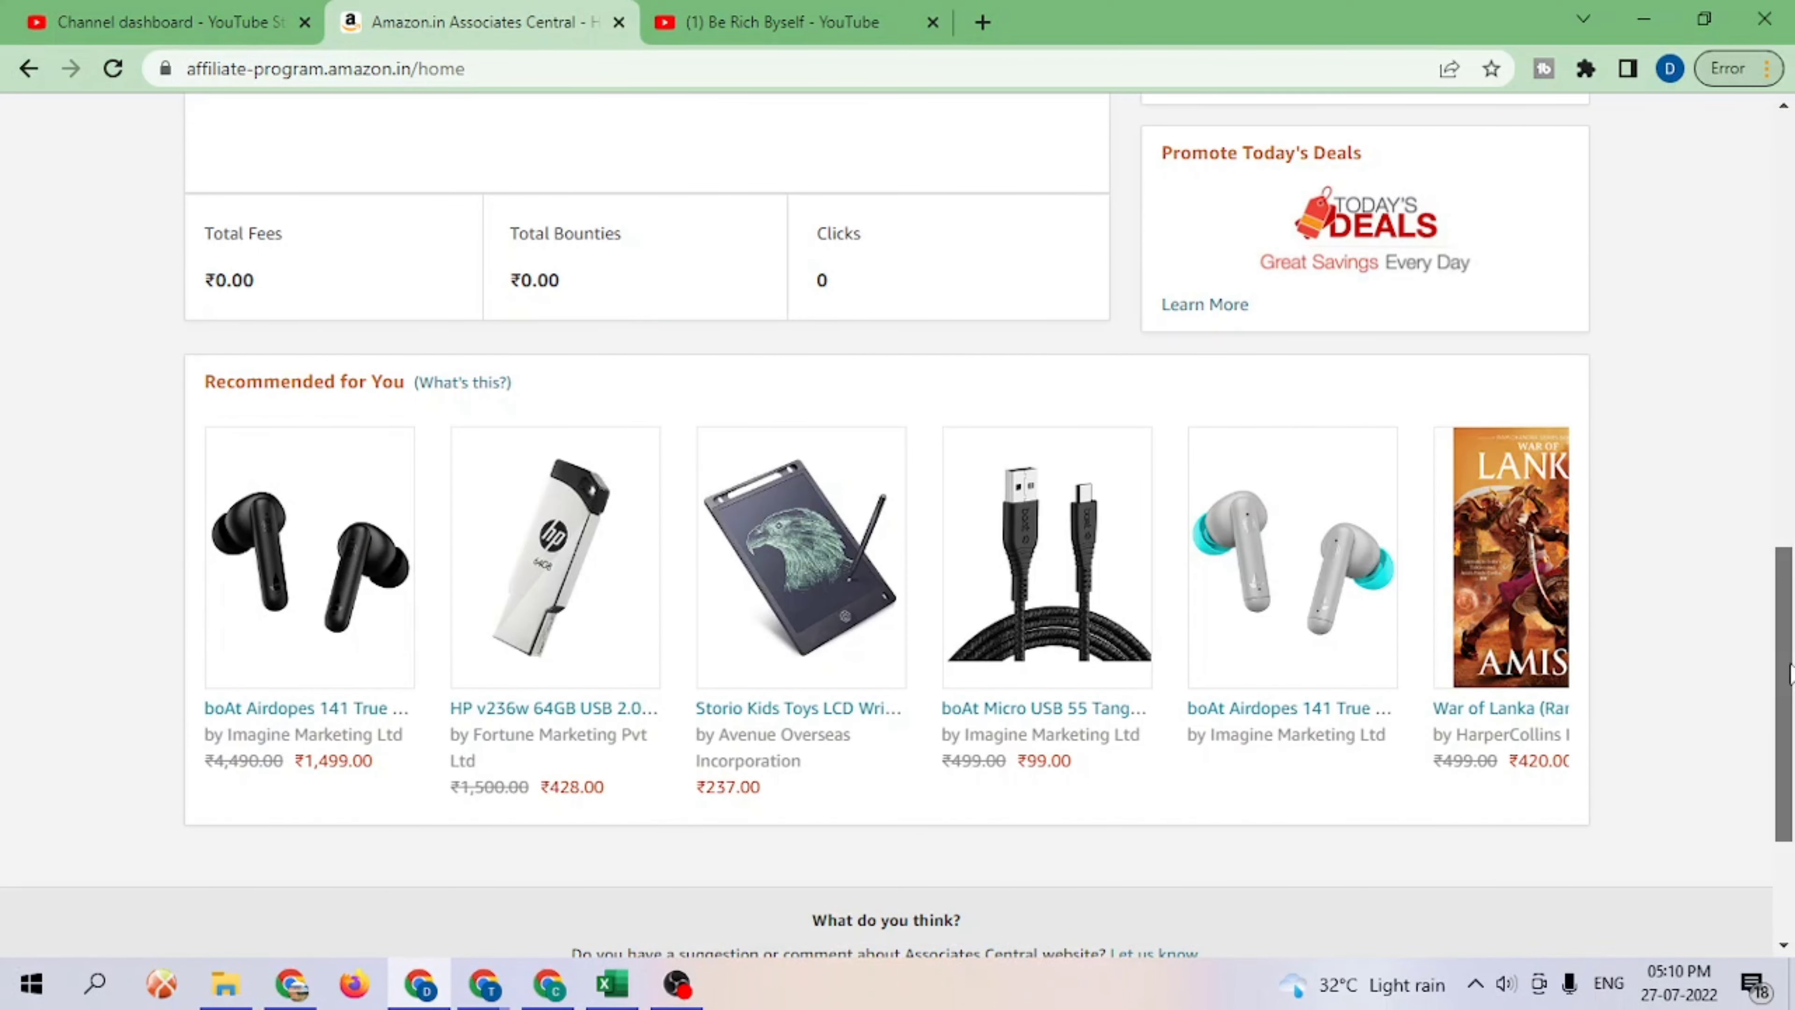
pyautogui.moveTo(1786, 678); pyautogui.dragTo(1789, 665)
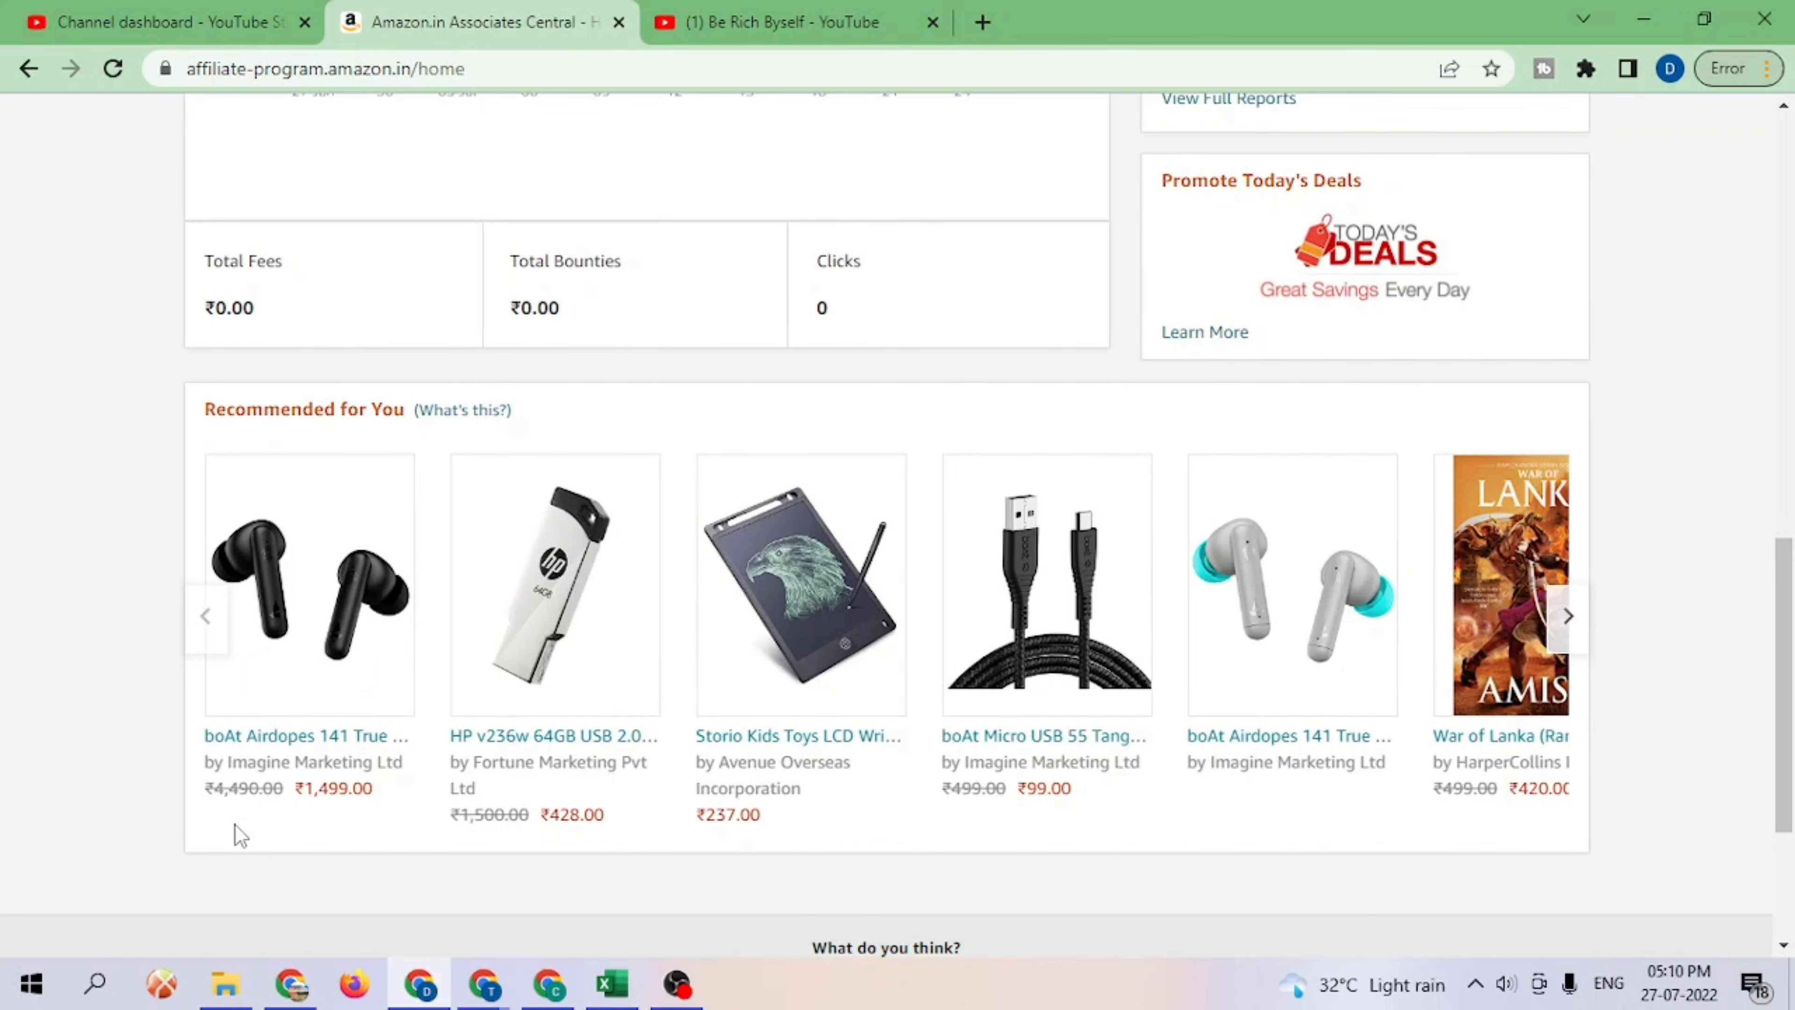
pyautogui.moveTo(322, 688)
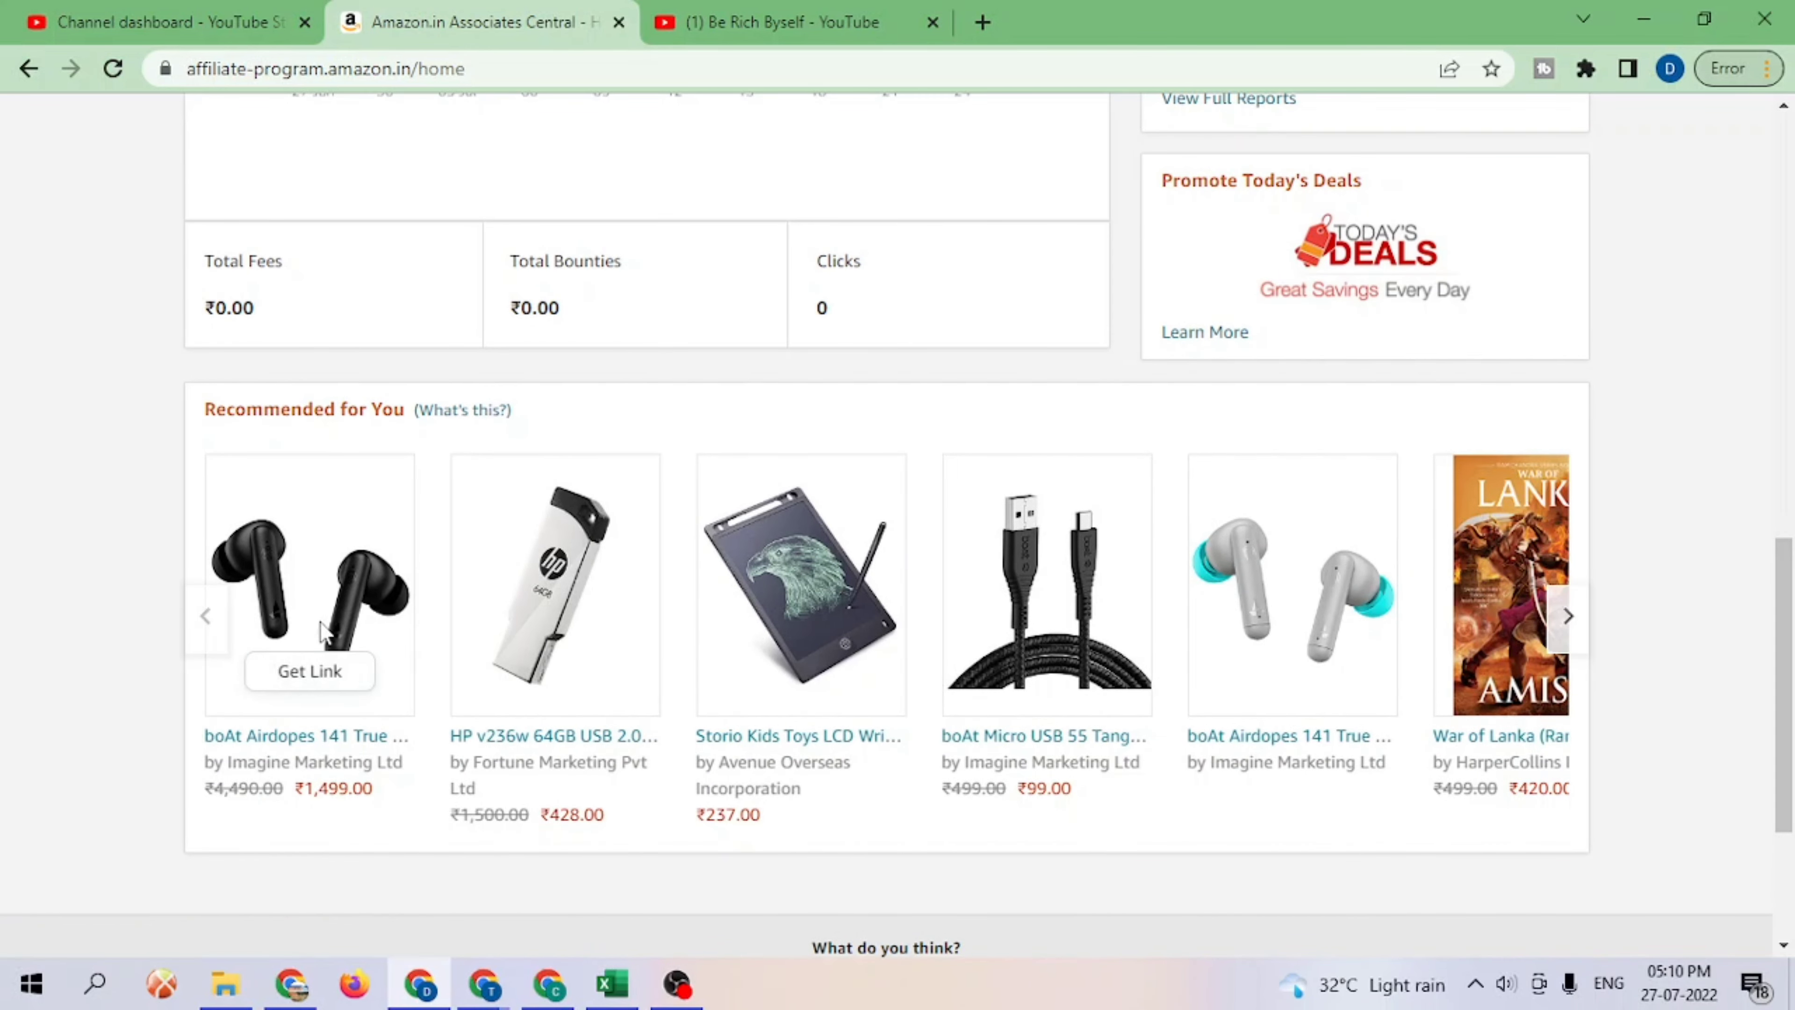
# Step: Get Link for the boAt Airdopes 141 earbuds and scroll through its Customize And Get HTML preview
pyautogui.click(310, 671)
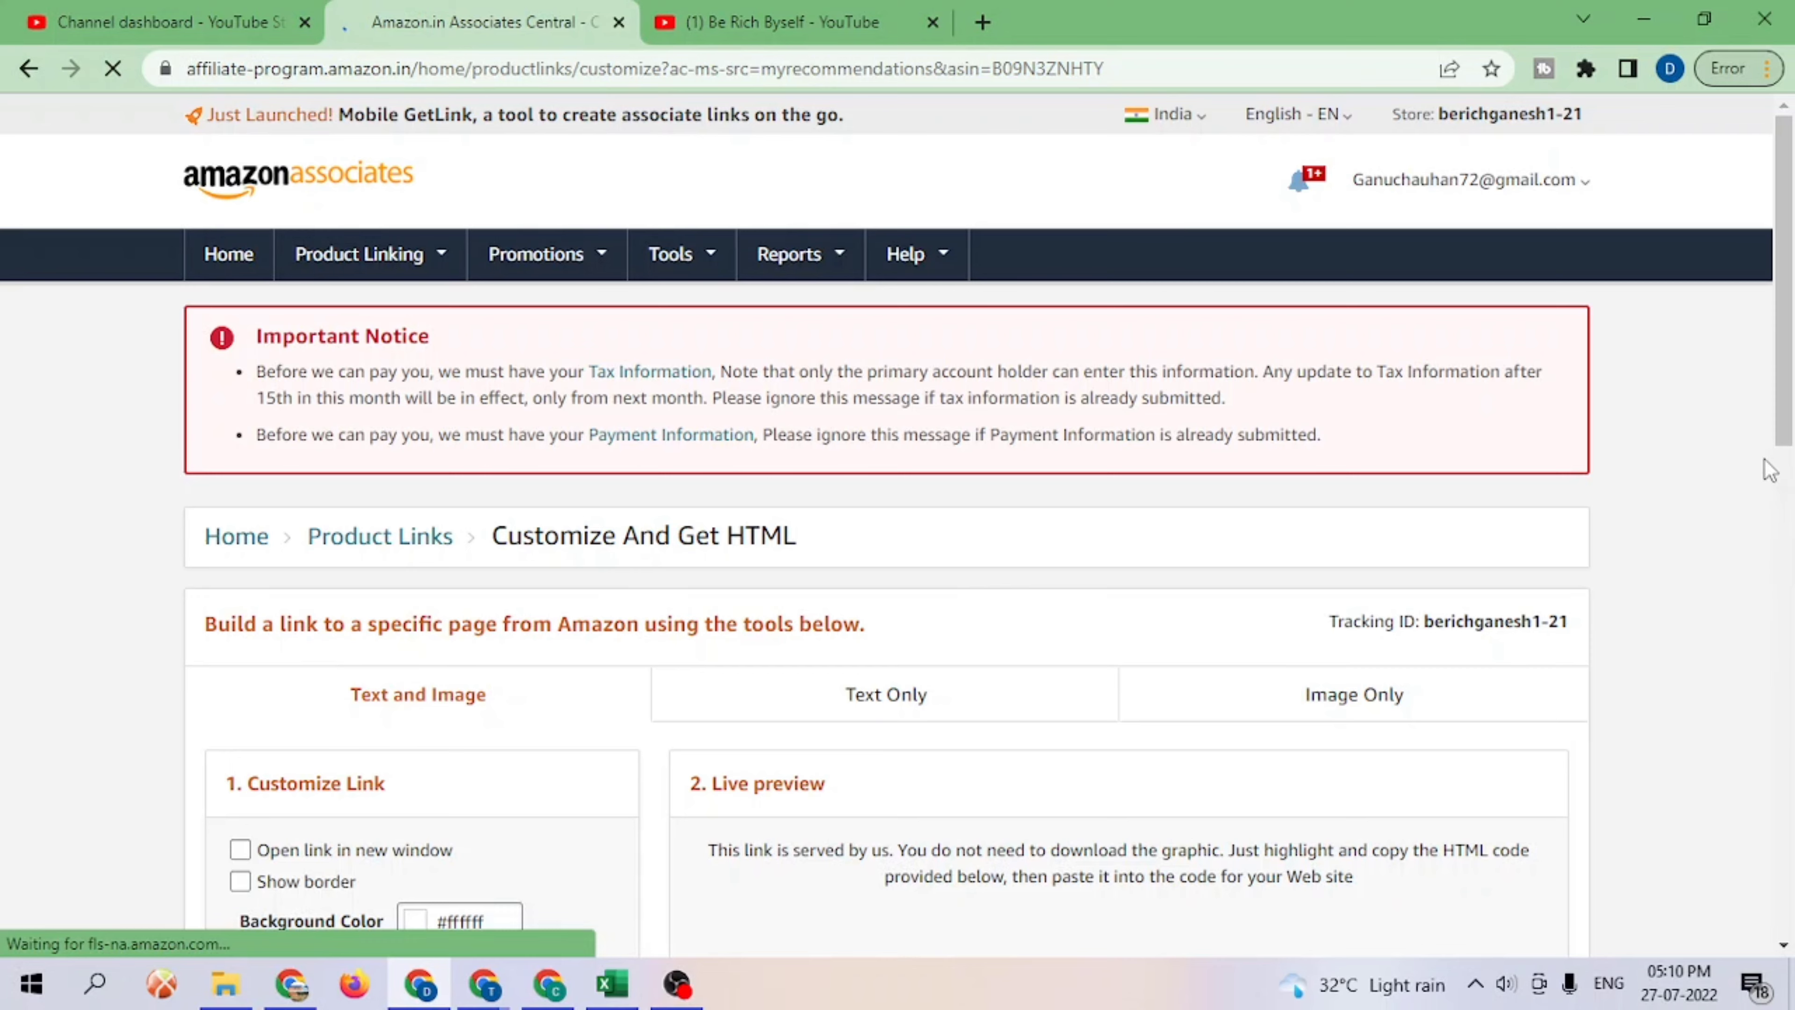
pyautogui.moveTo(1792, 396); pyautogui.dragTo(1780, 585)
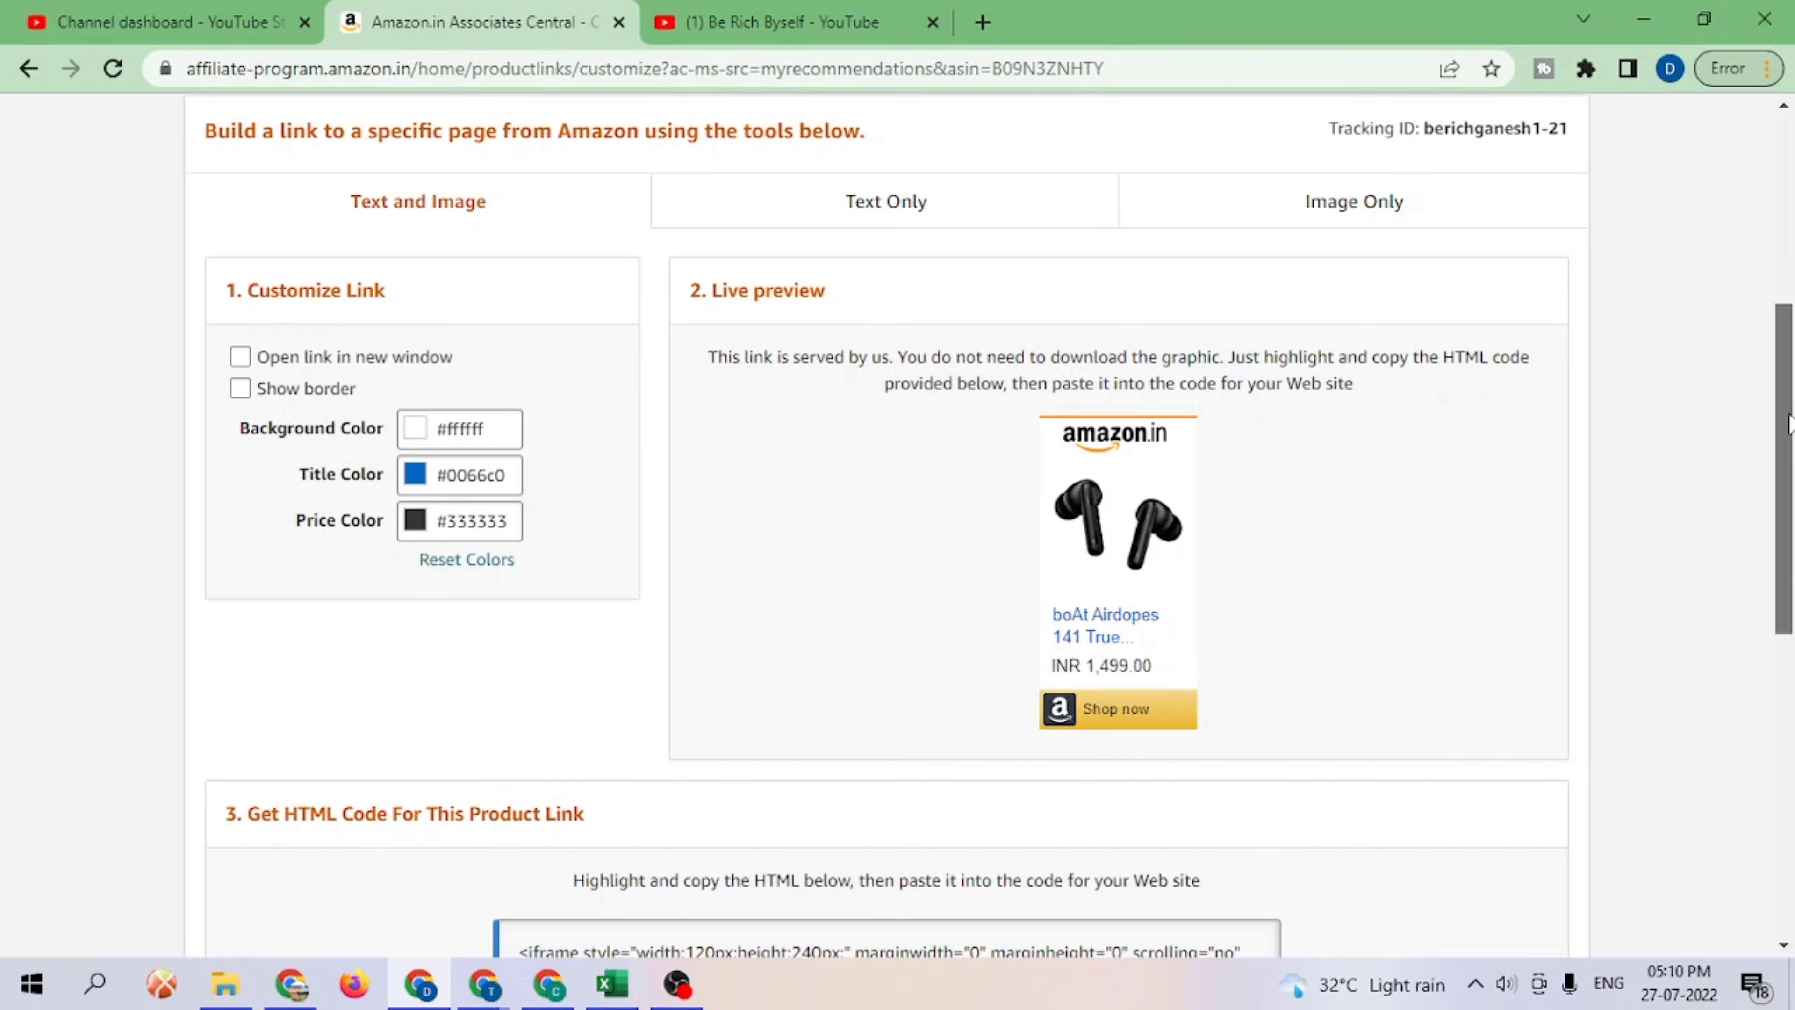
pyautogui.moveTo(1784, 425); pyautogui.dragTo(1792, 294)
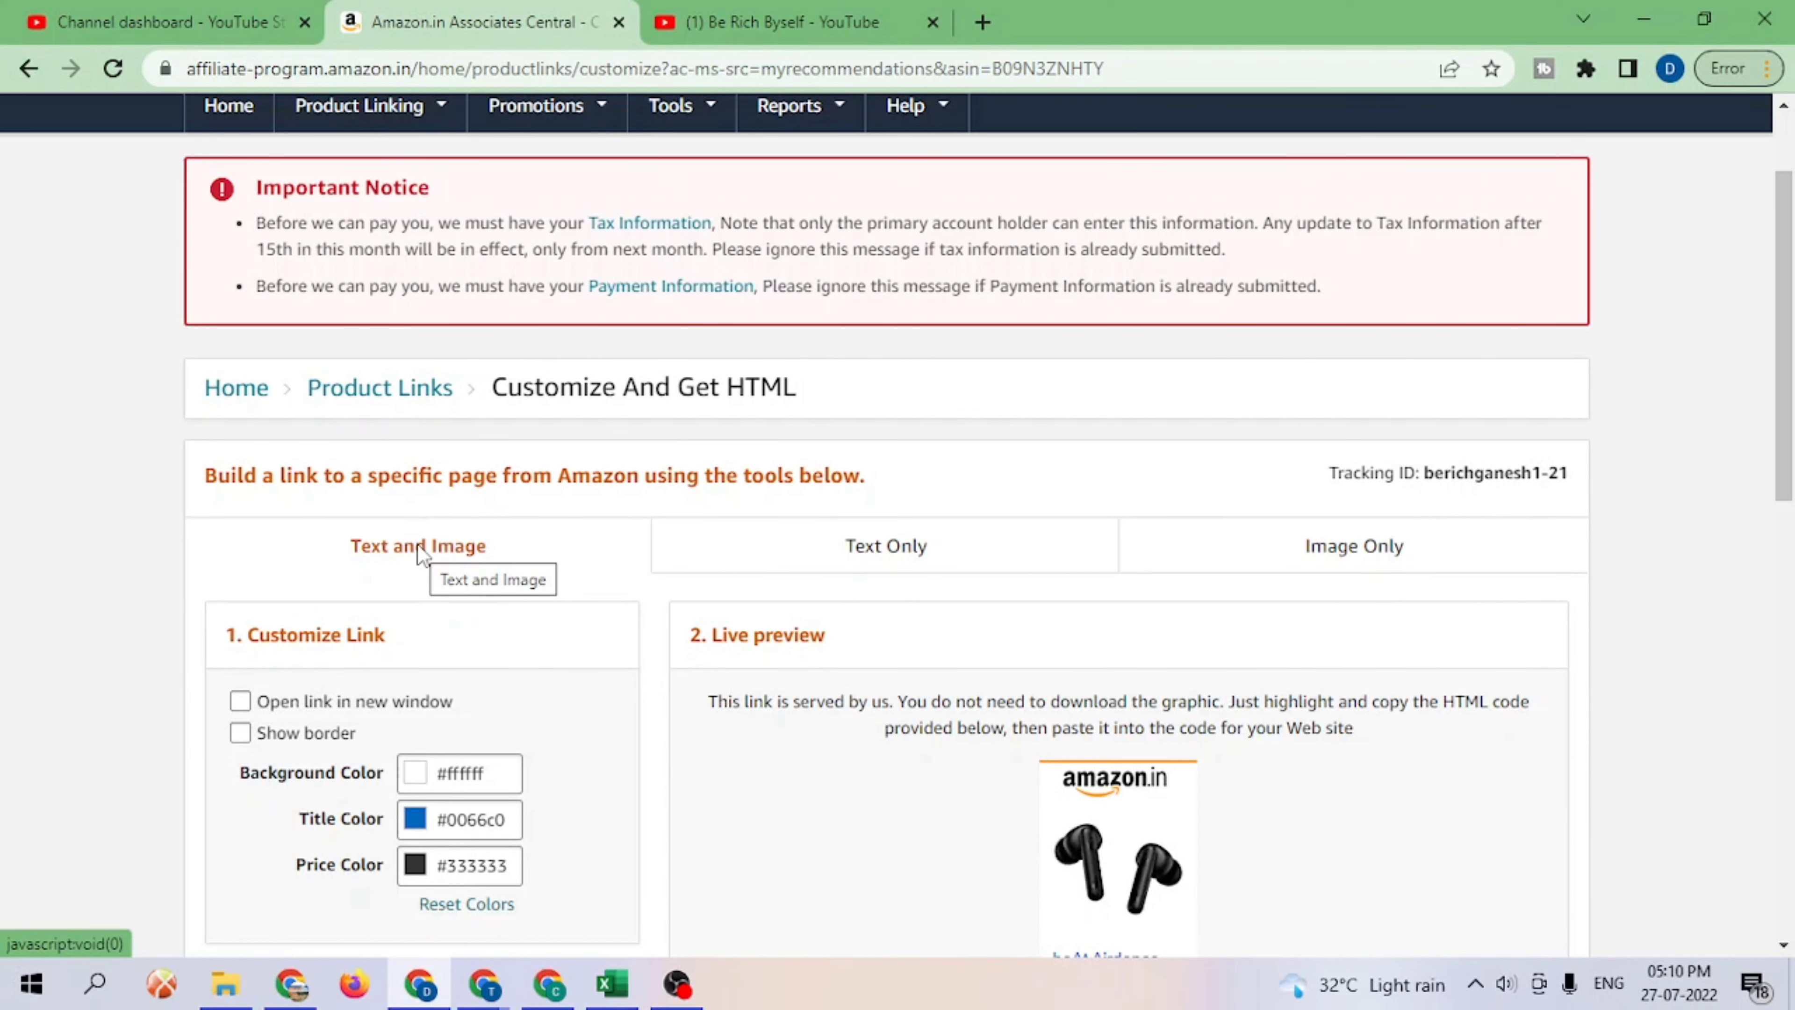
# Step: Switch the boAt earbuds link to the Text Only format
pyautogui.click(872, 545)
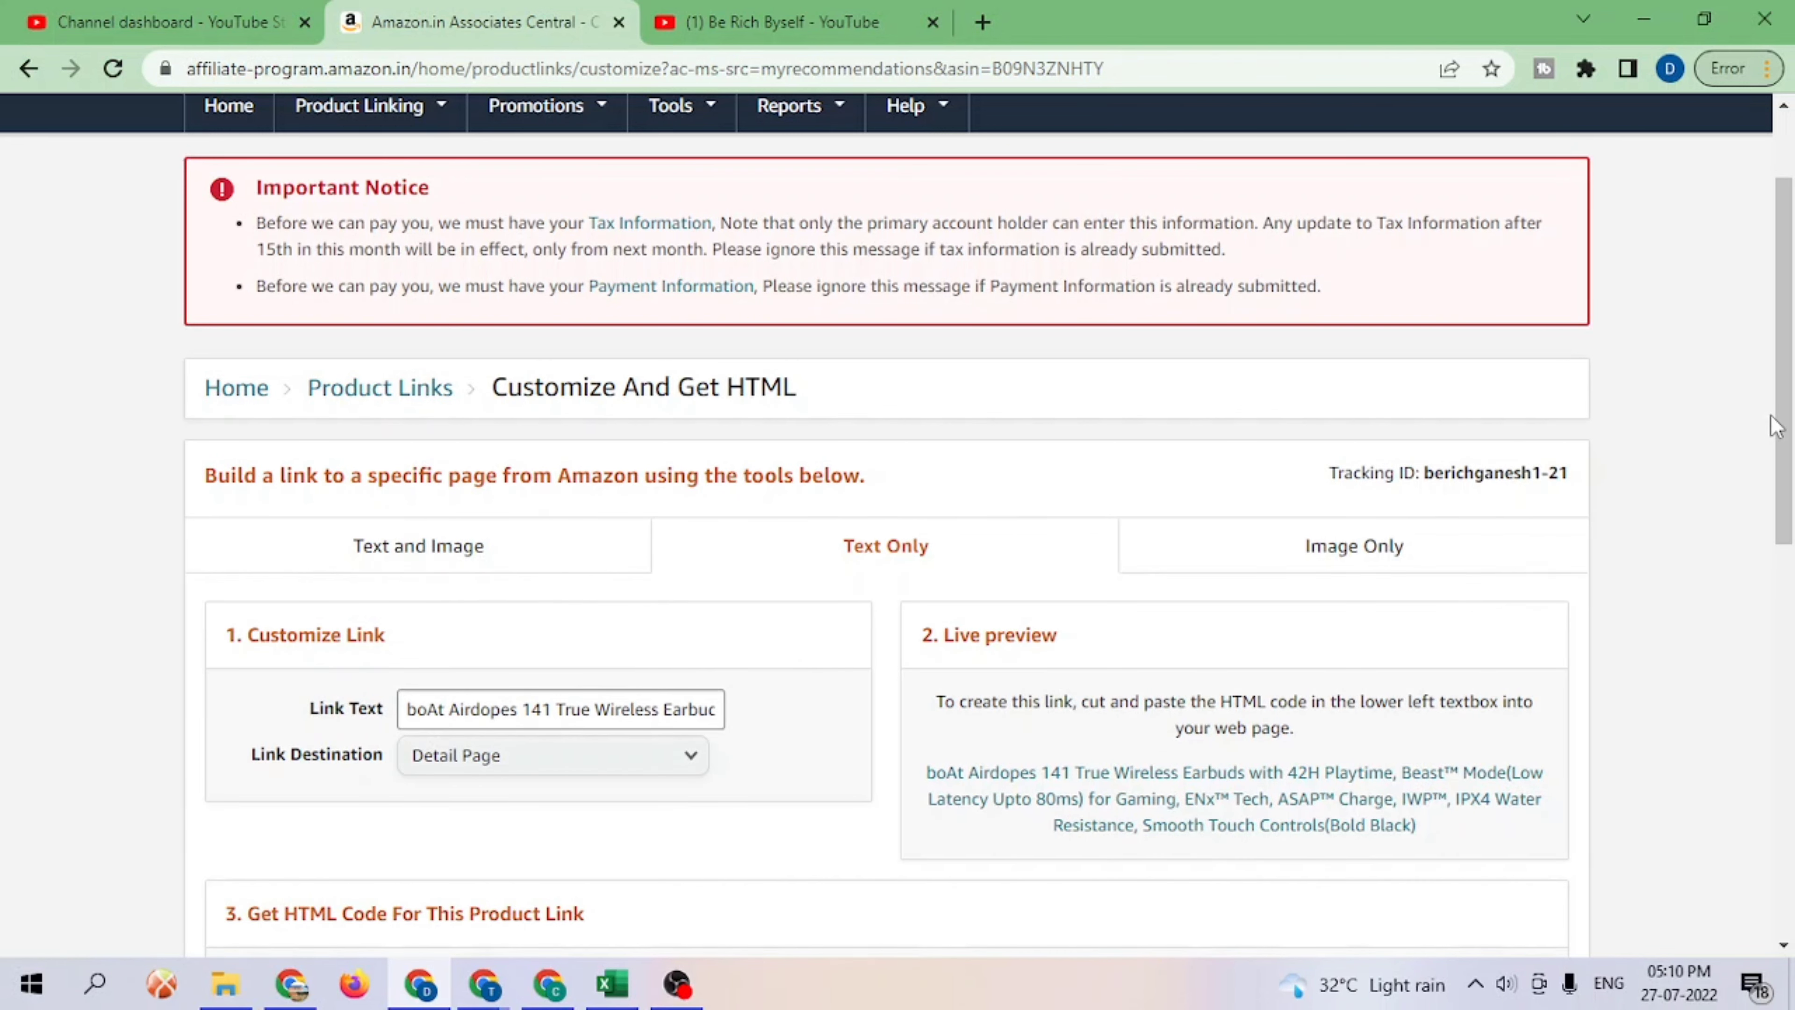
pyautogui.moveTo(1786, 425); pyautogui.dragTo(1786, 630)
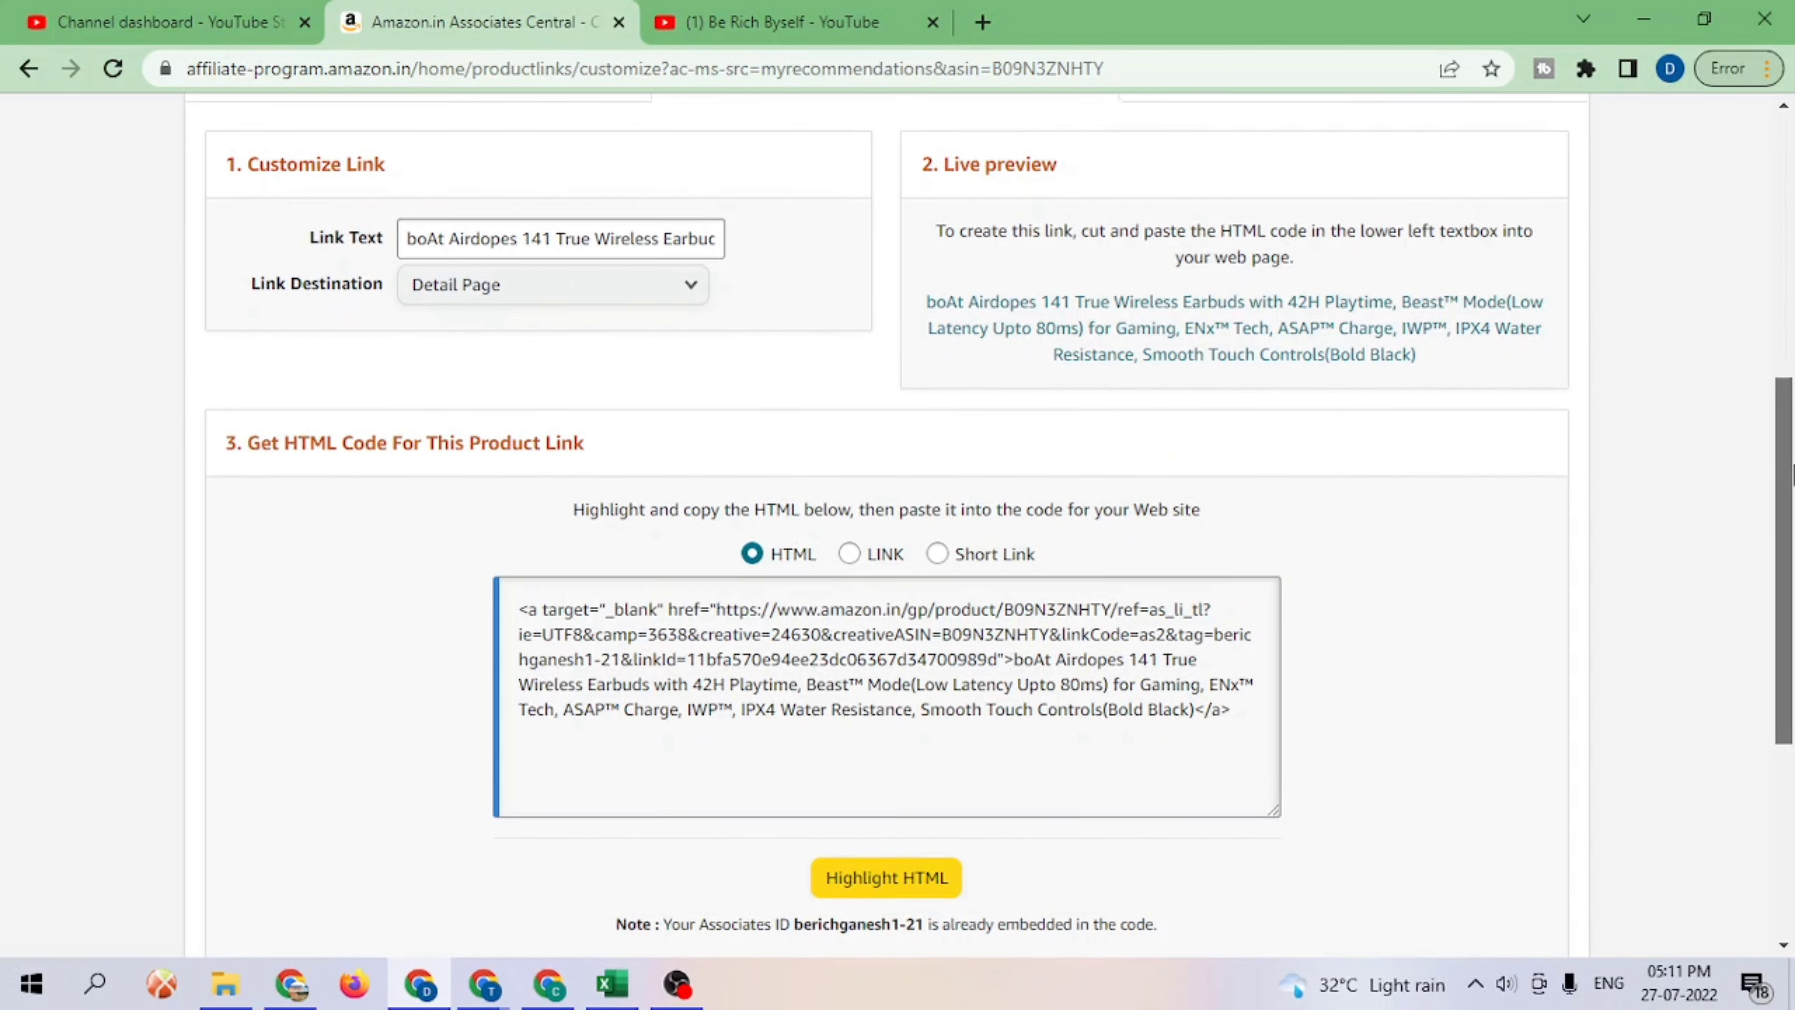
pyautogui.scroll(1, 761, 663)
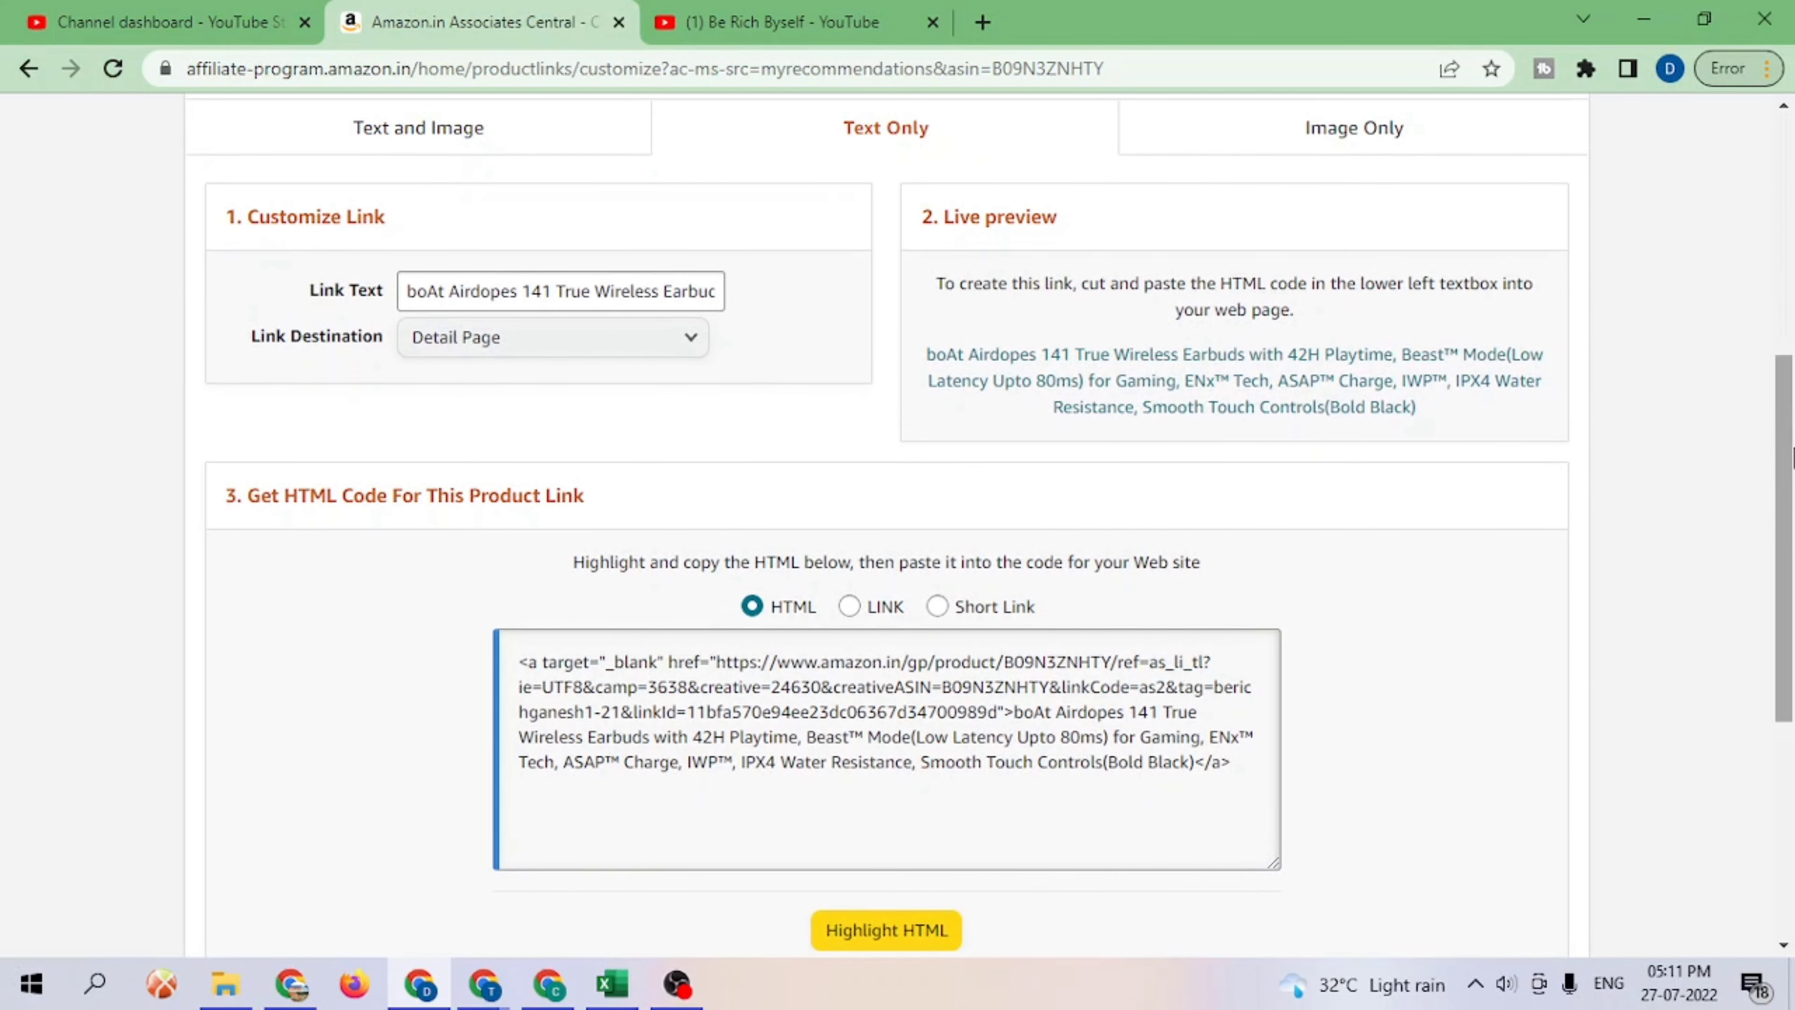
pyautogui.click(849, 607)
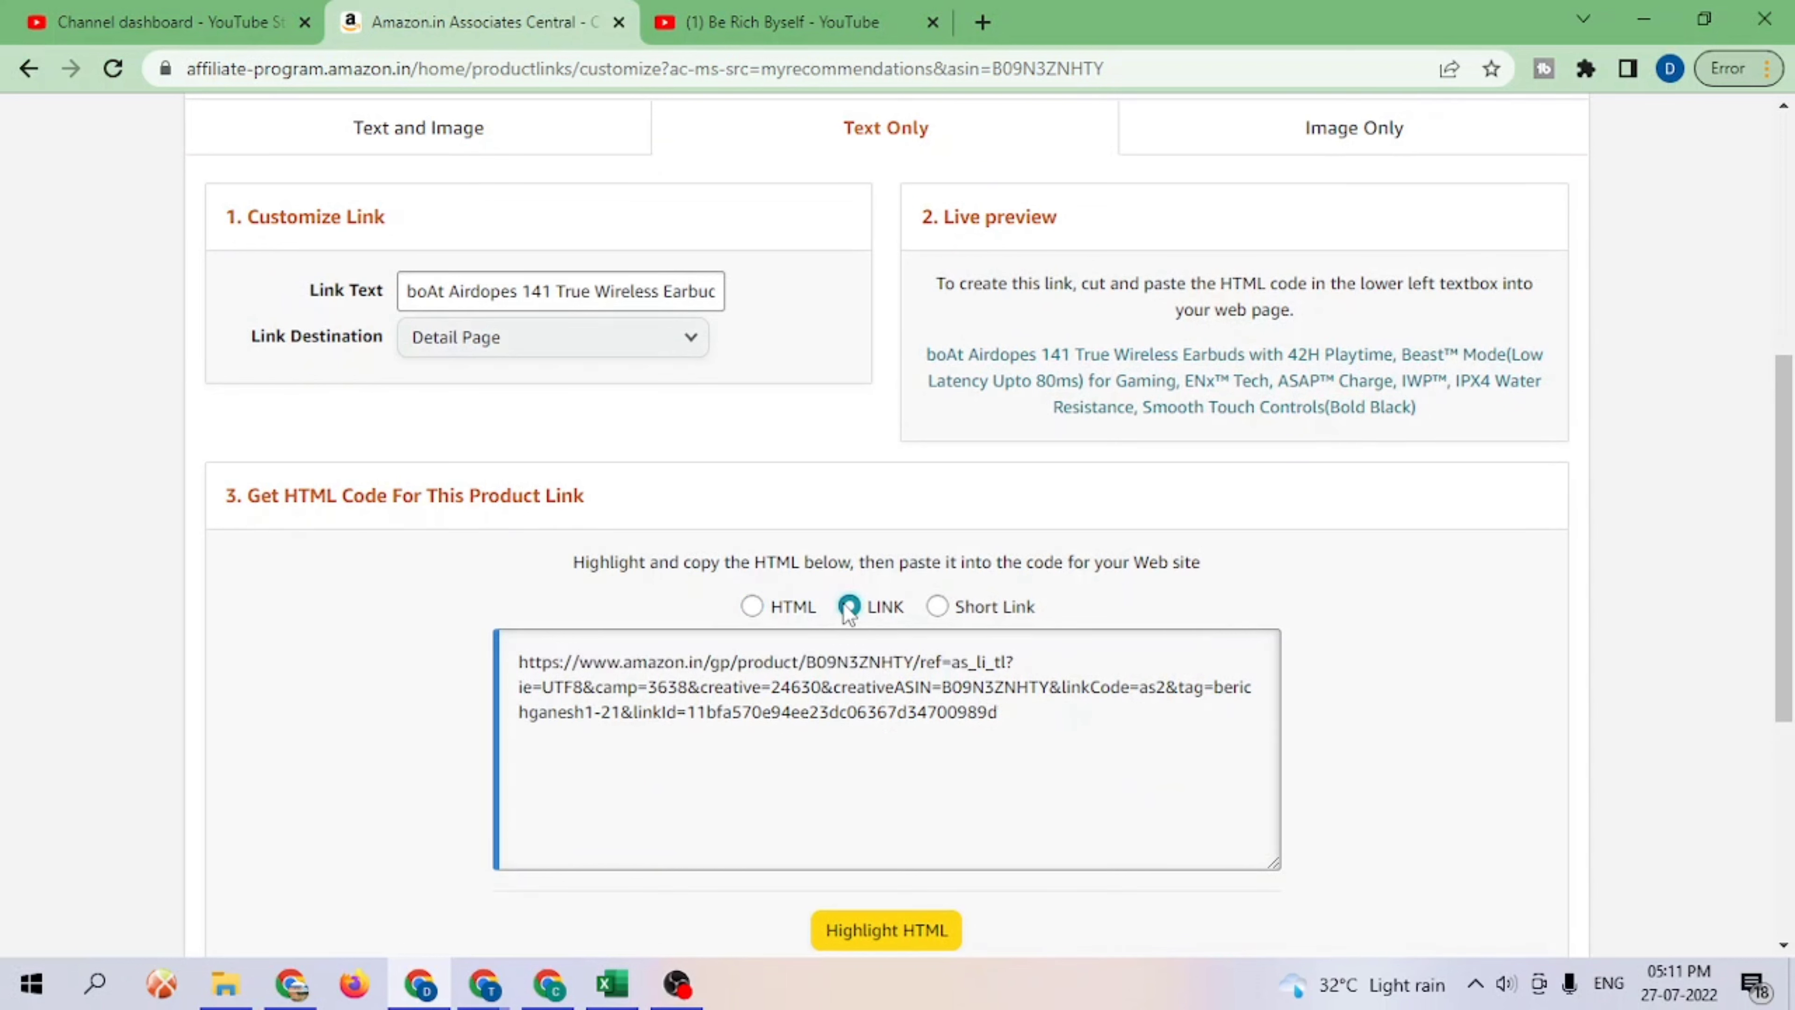
pyautogui.click(935, 608)
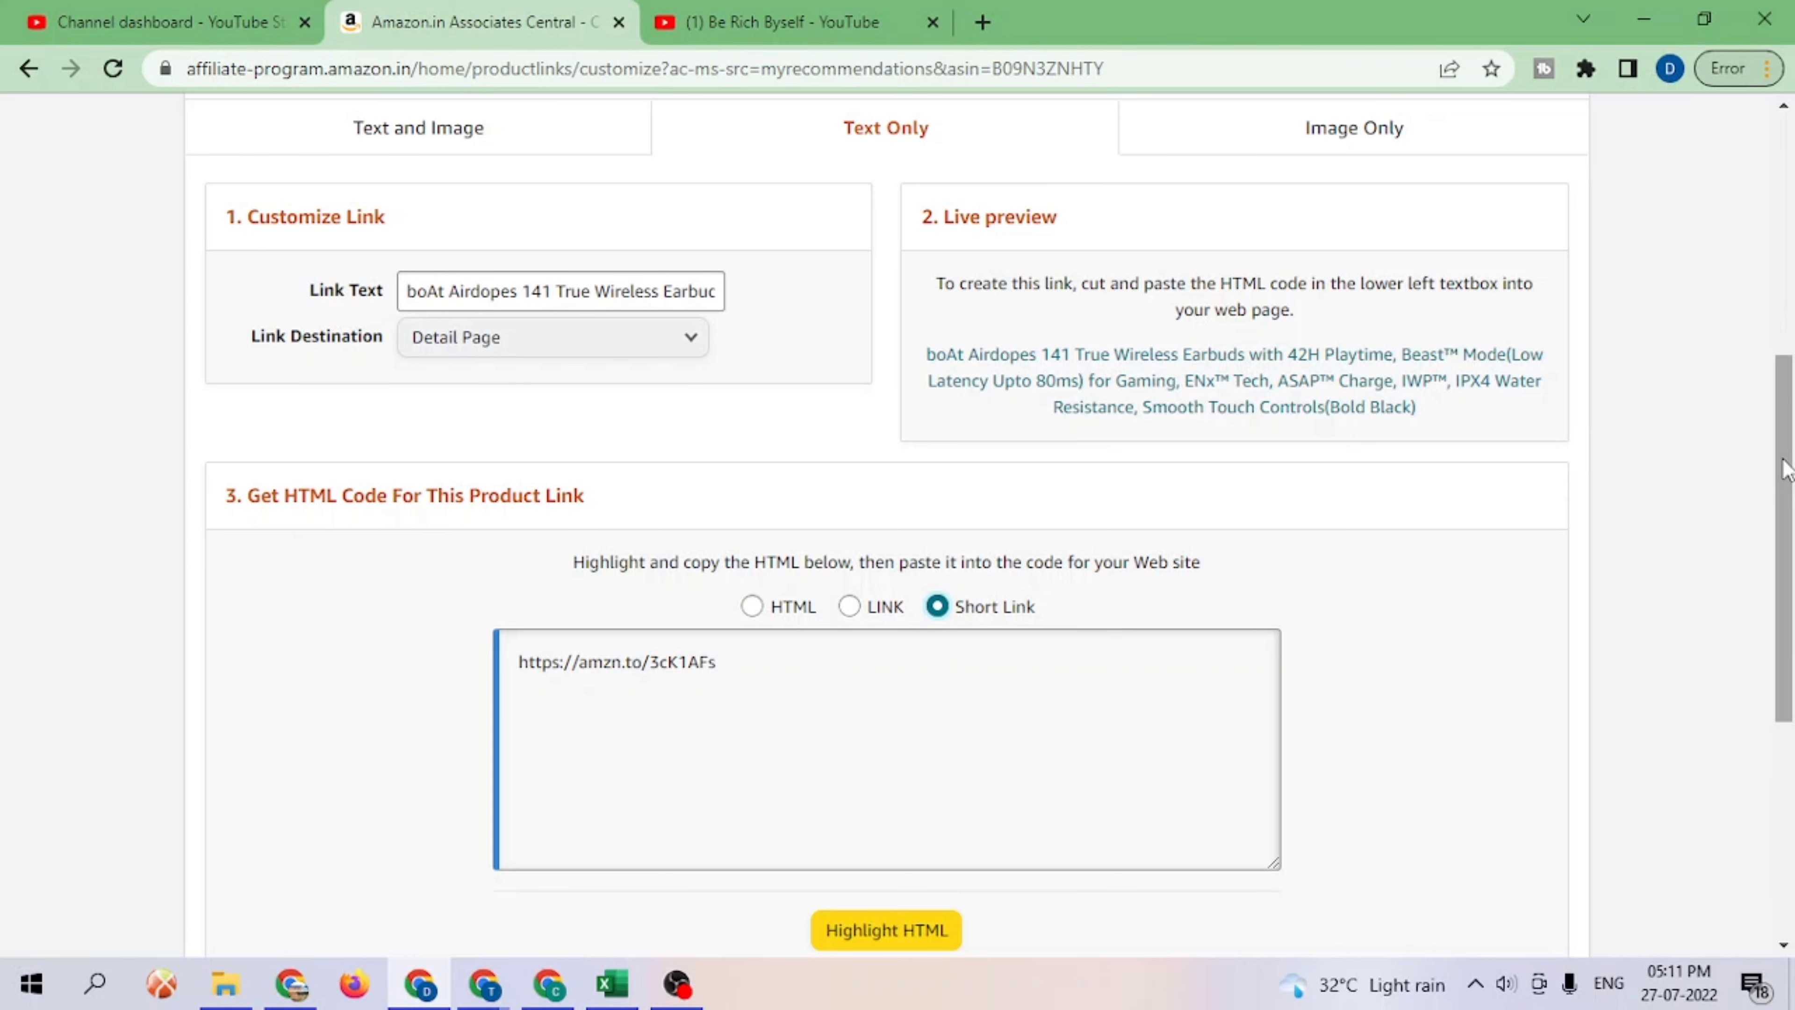
pyautogui.moveTo(1784, 467); pyautogui.dragTo(1787, 594)
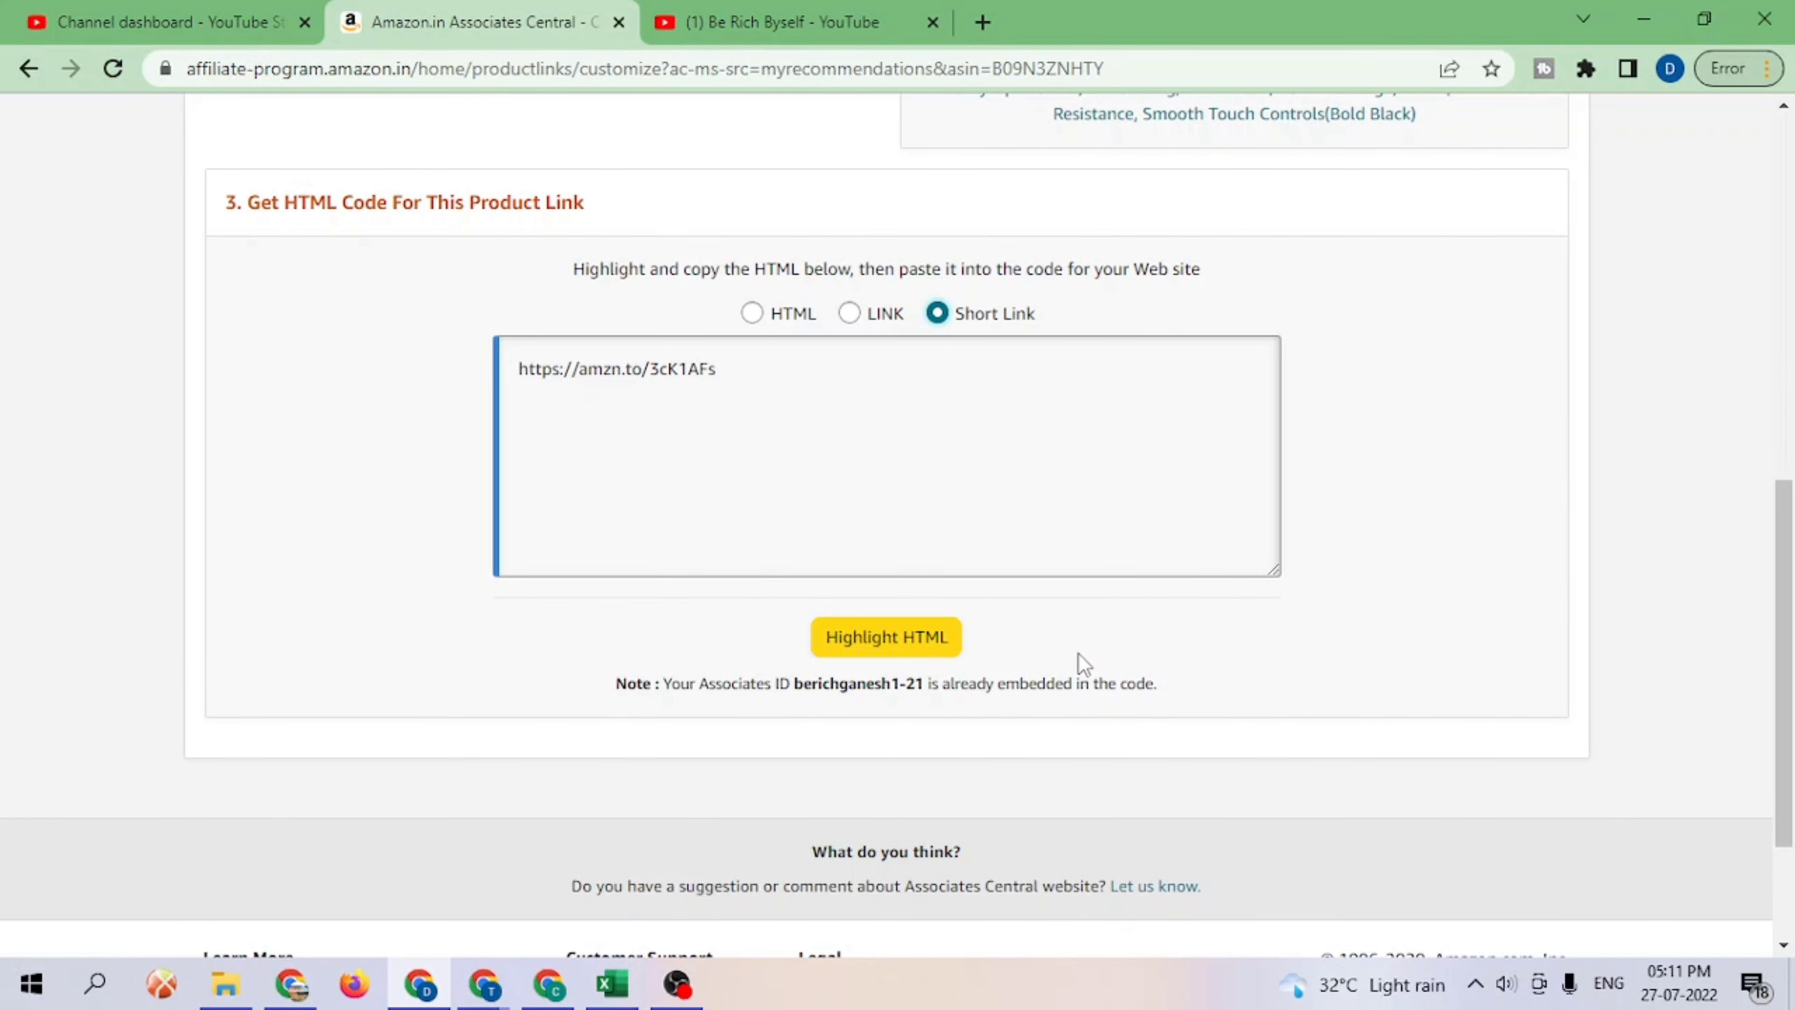
pyautogui.click(926, 649)
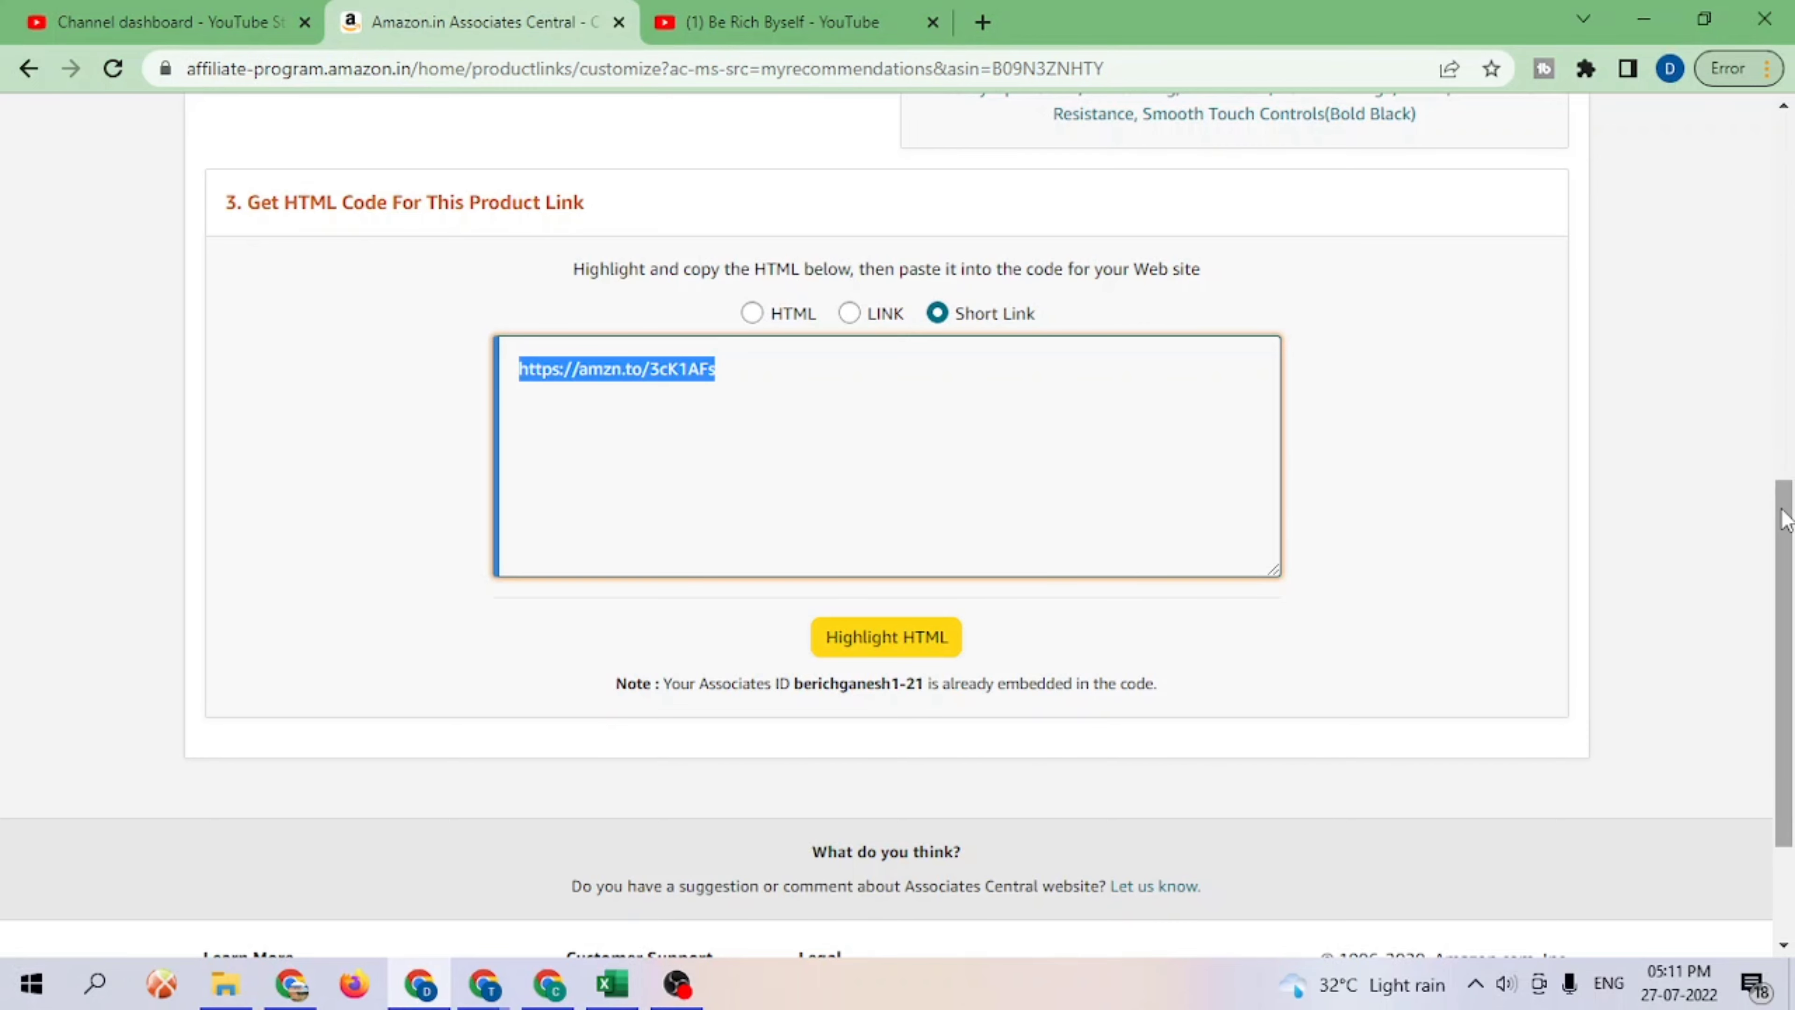
pyautogui.moveTo(1789, 498); pyautogui.dragTo(1790, 239)
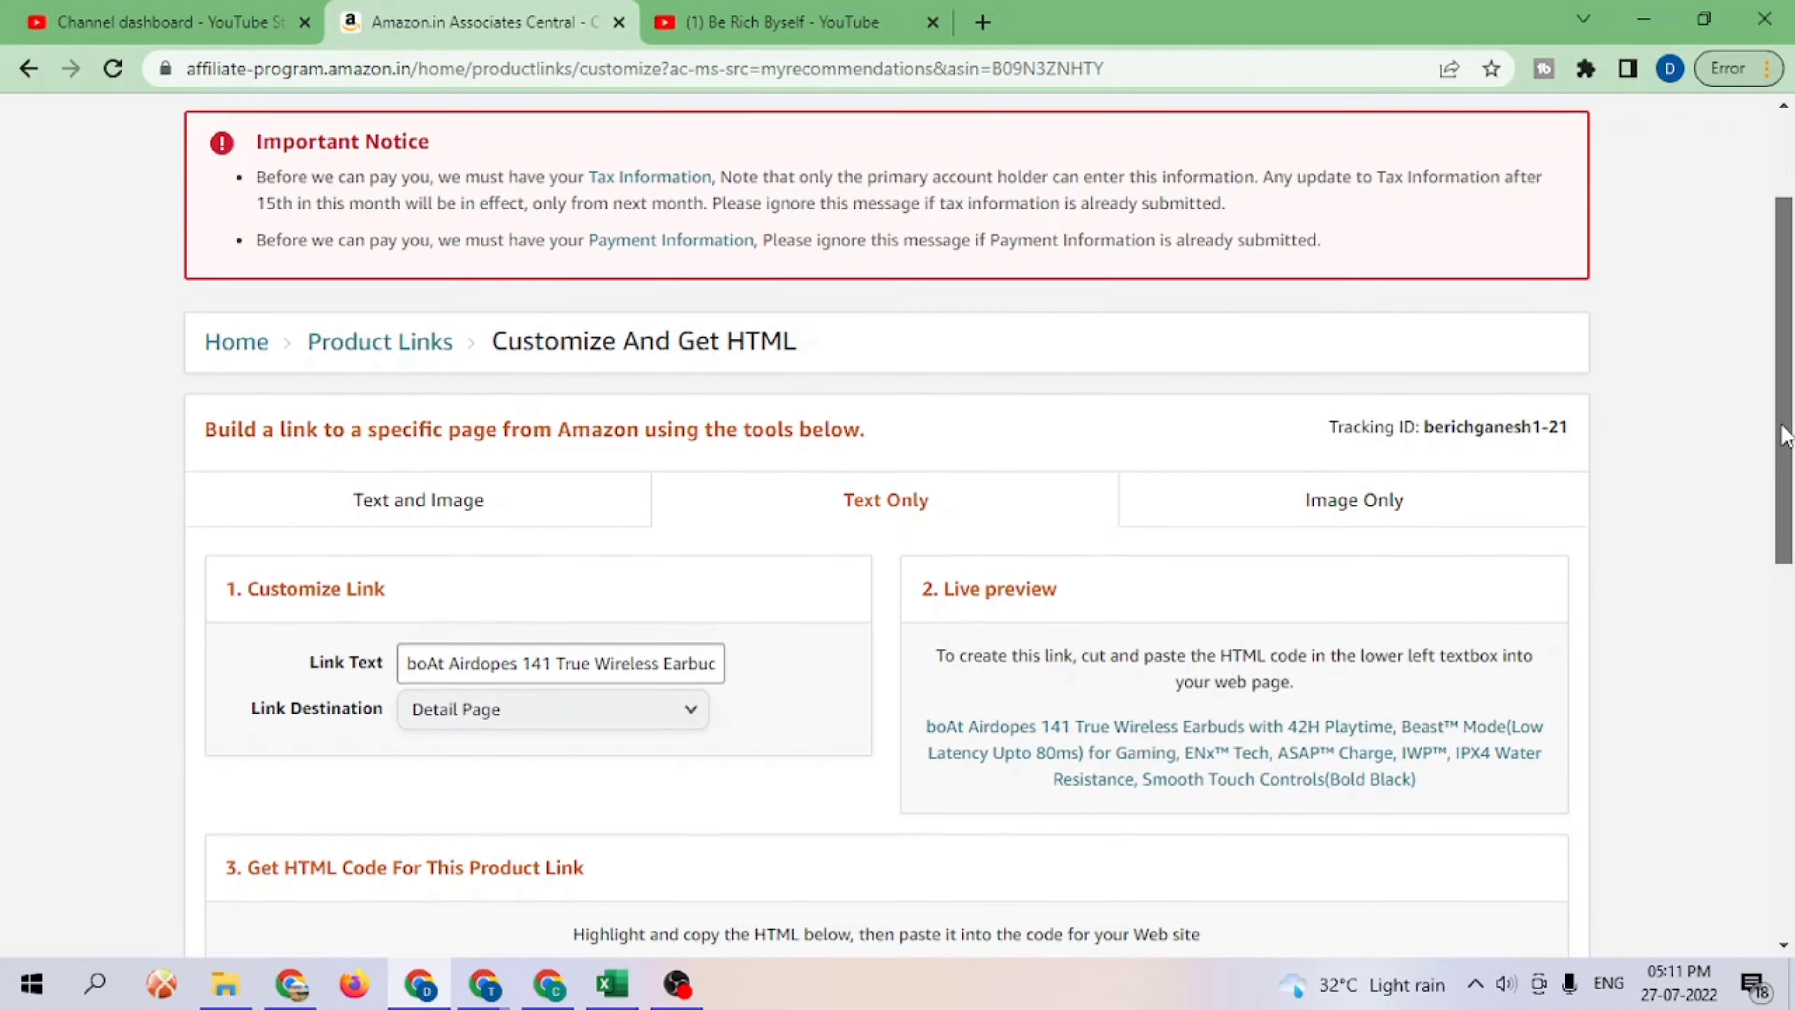
pyautogui.scroll(3, 1784, 441)
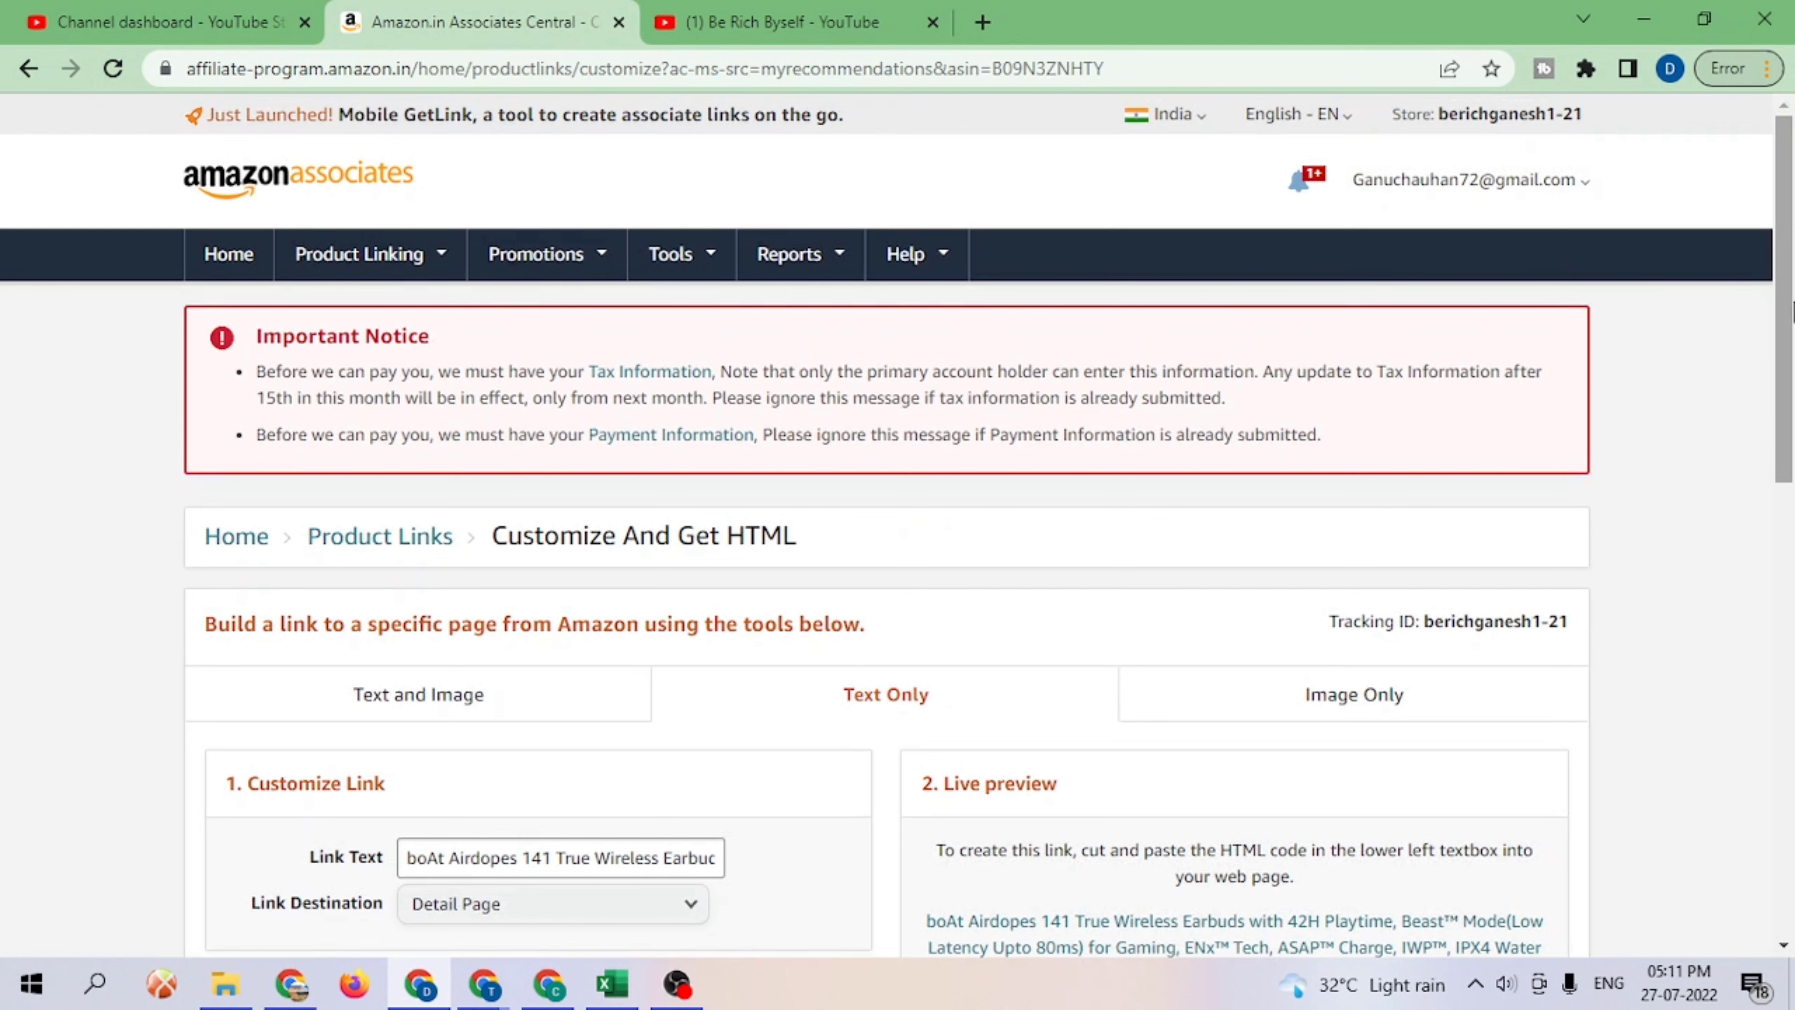
pyautogui.moveTo(1791, 311); pyautogui.dragTo(1791, 168)
# Step: Return to Home and page the recommended products carousel right to its last set
pyautogui.click(228, 253)
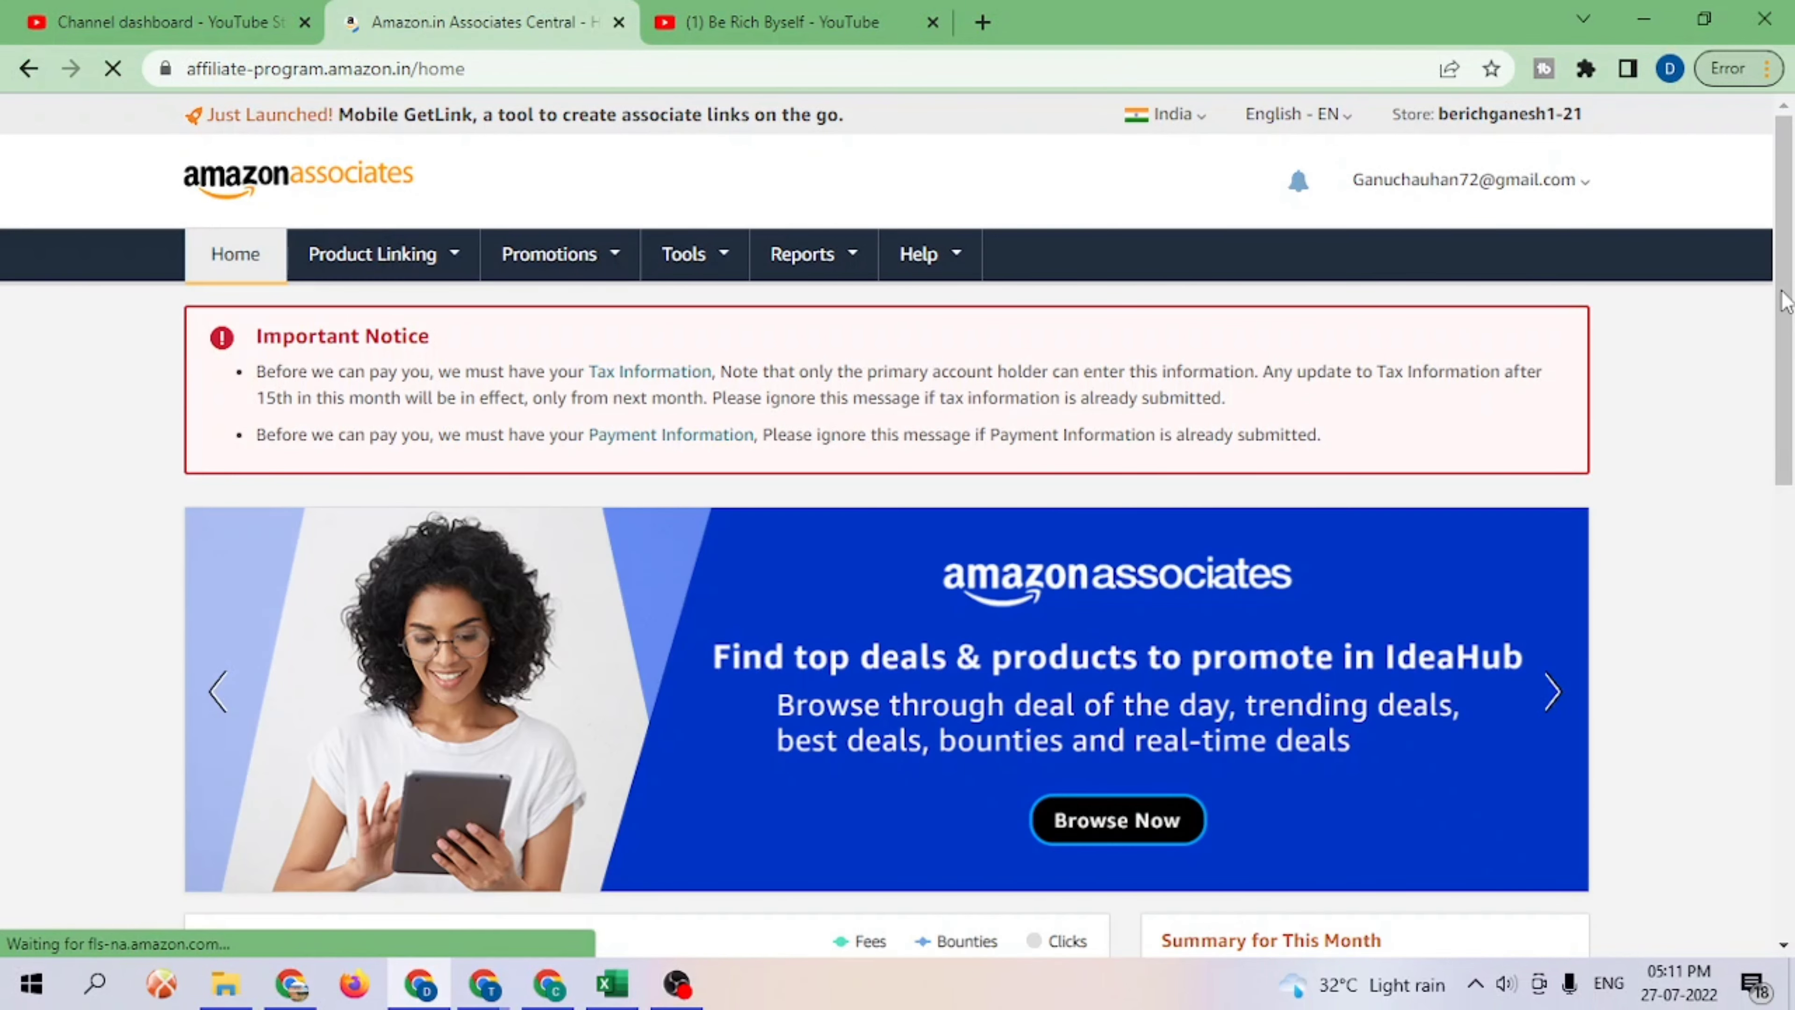
pyautogui.moveTo(1785, 311); pyautogui.dragTo(1792, 900)
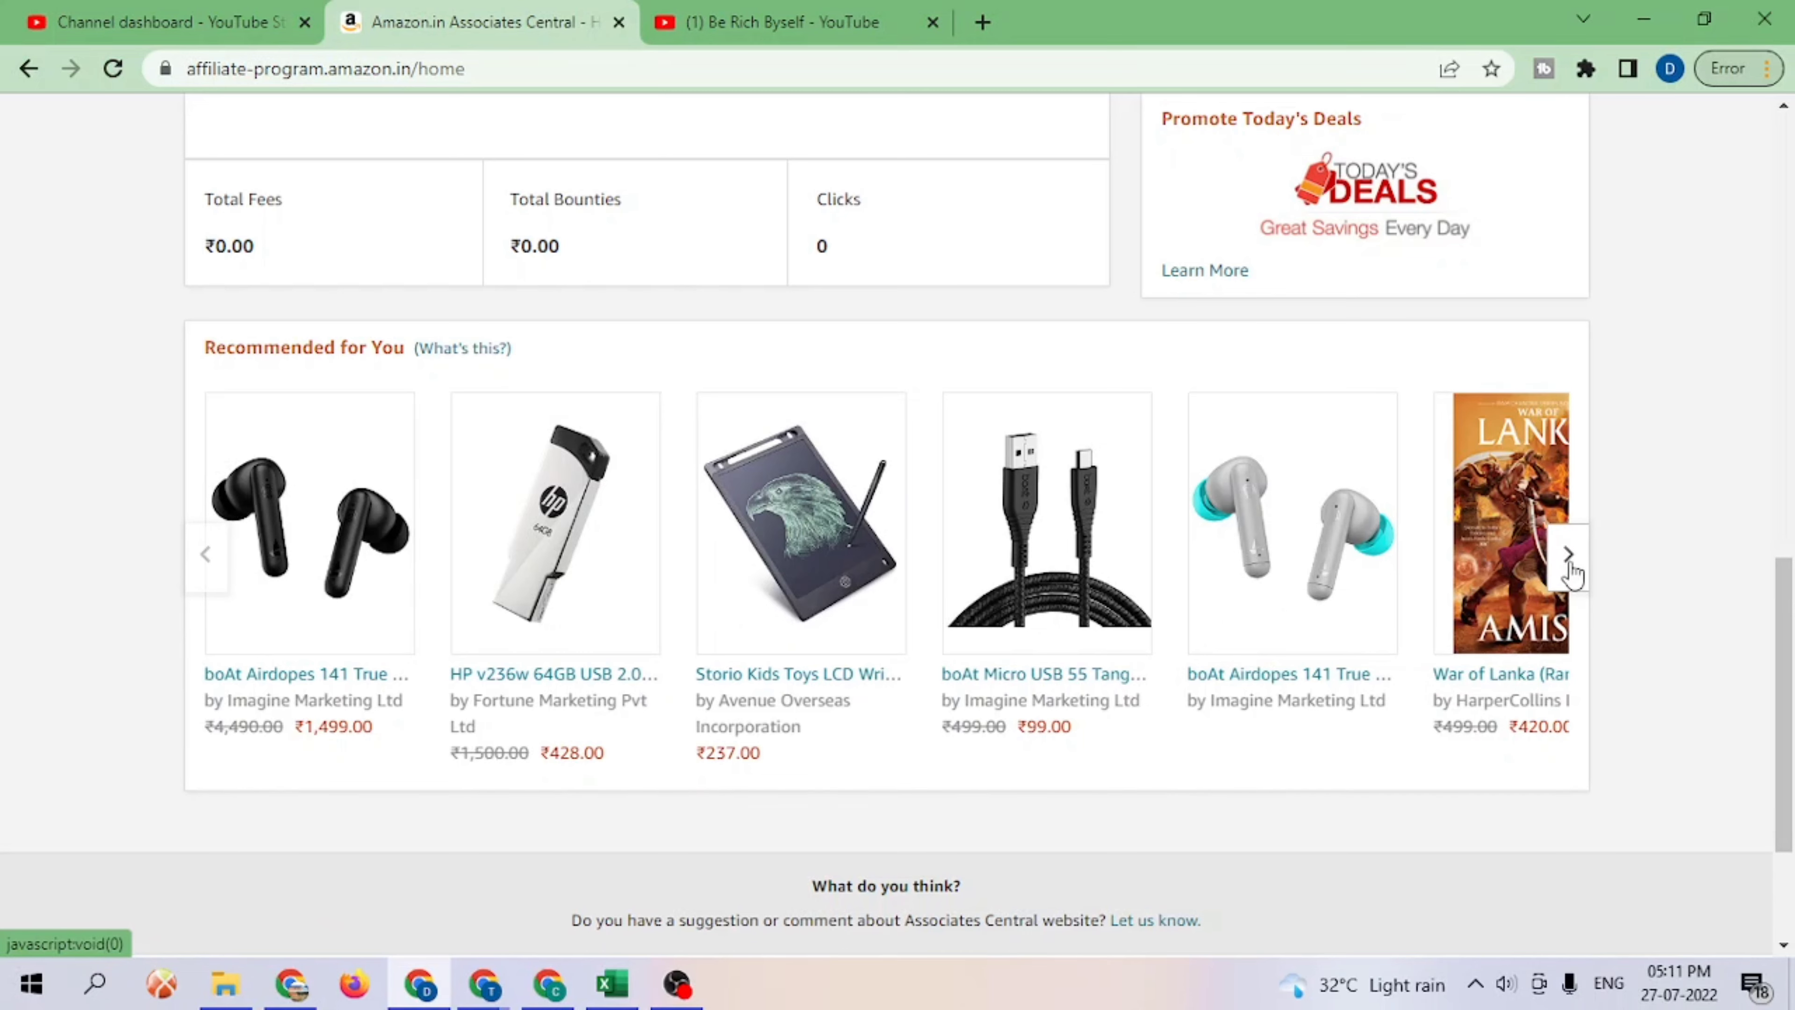
pyautogui.click(1570, 559)
pyautogui.click(1570, 558)
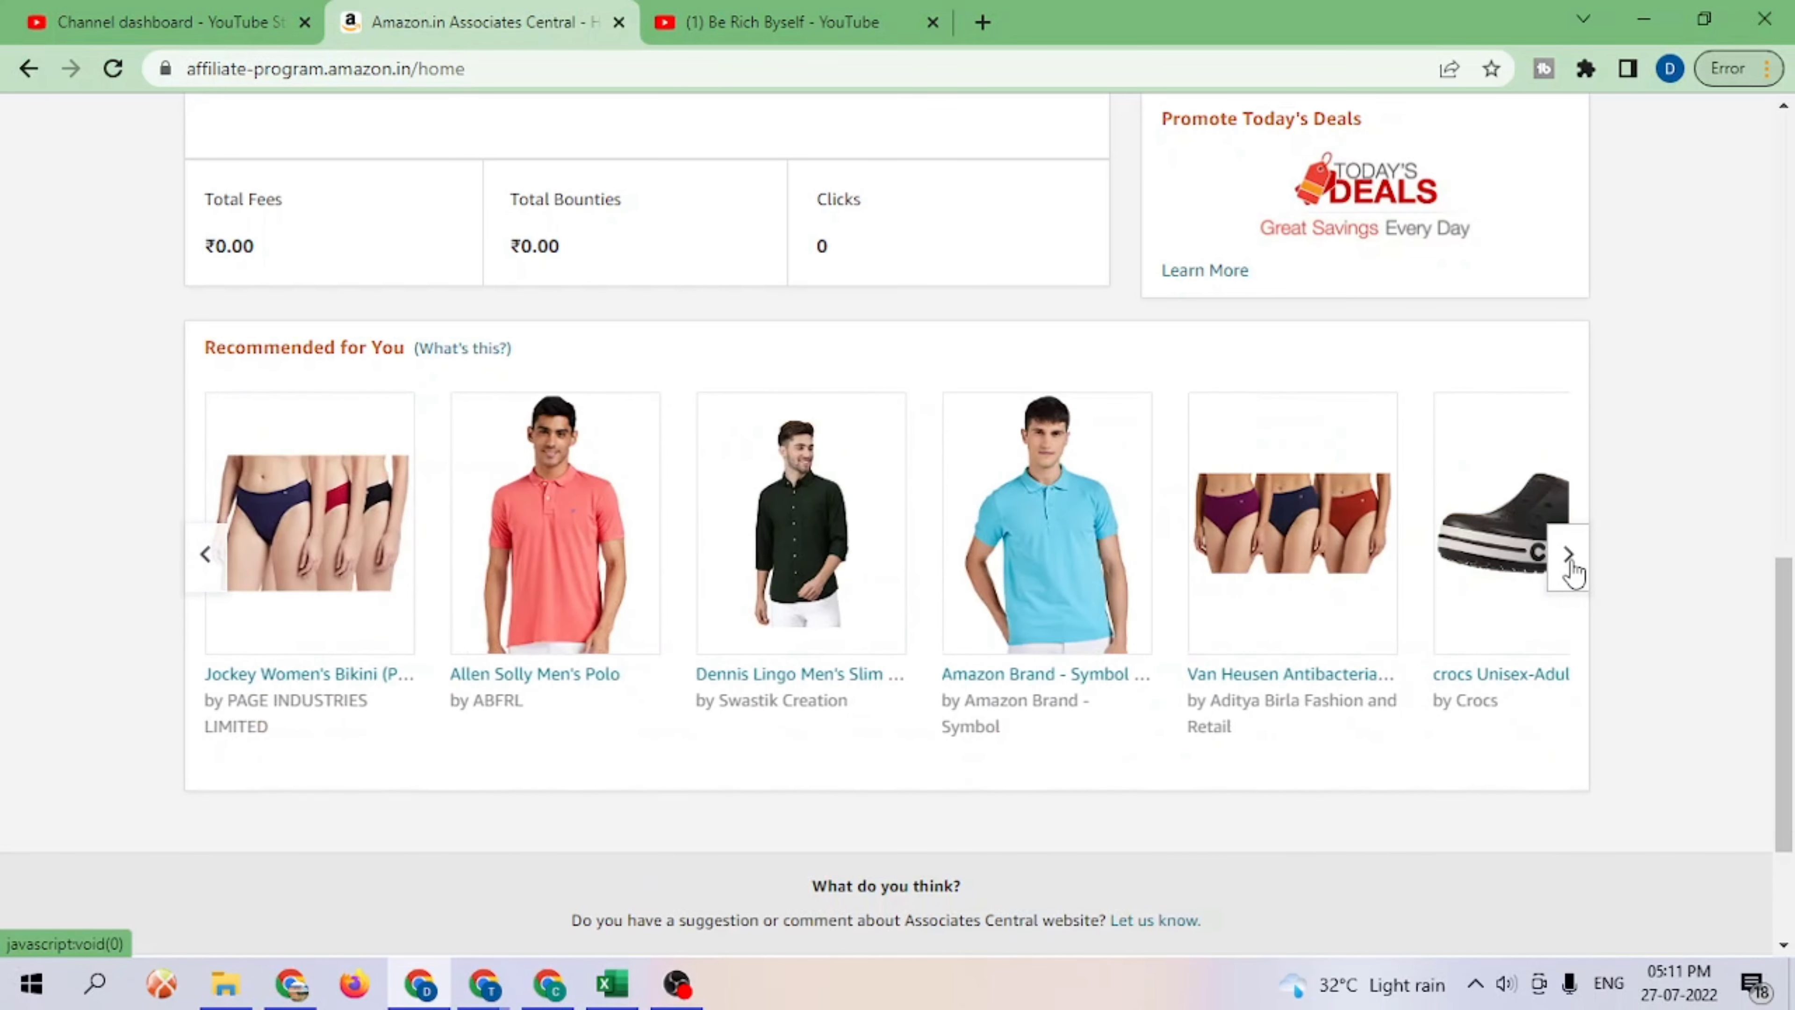
pyautogui.click(1570, 559)
pyautogui.click(1570, 558)
pyautogui.click(1570, 559)
pyautogui.click(1570, 558)
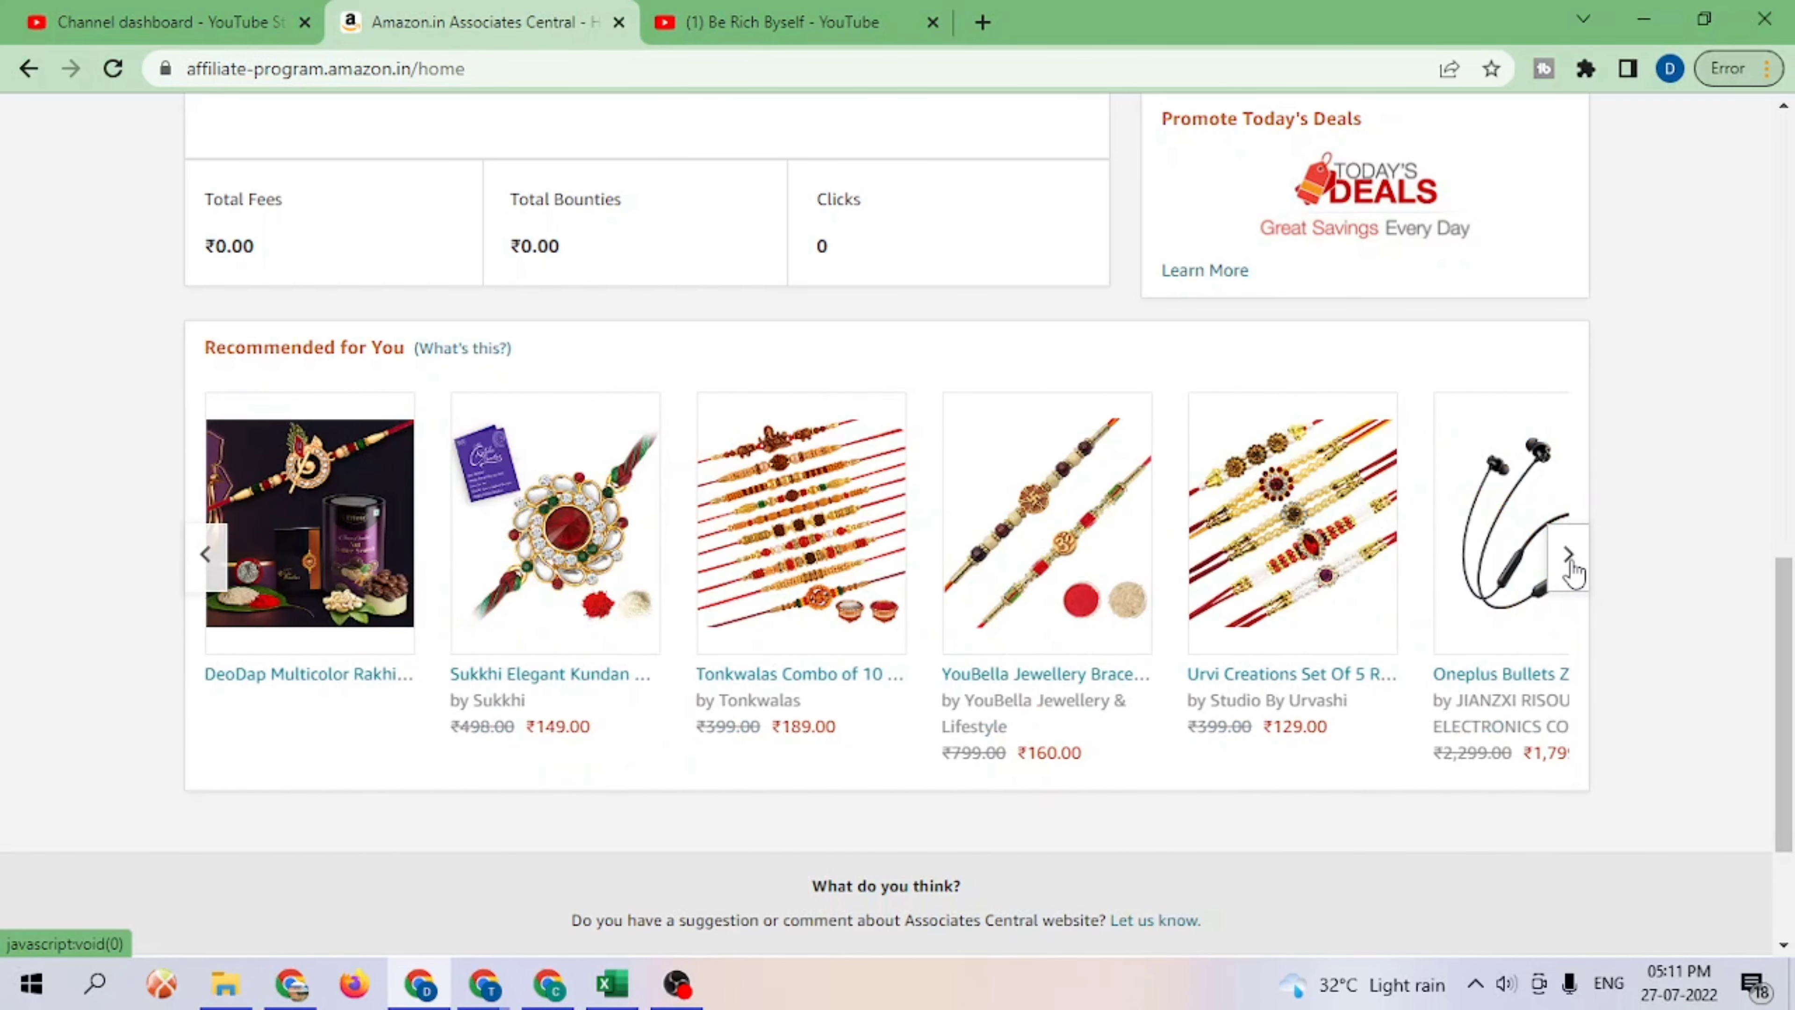
pyautogui.click(1569, 559)
pyautogui.click(1568, 558)
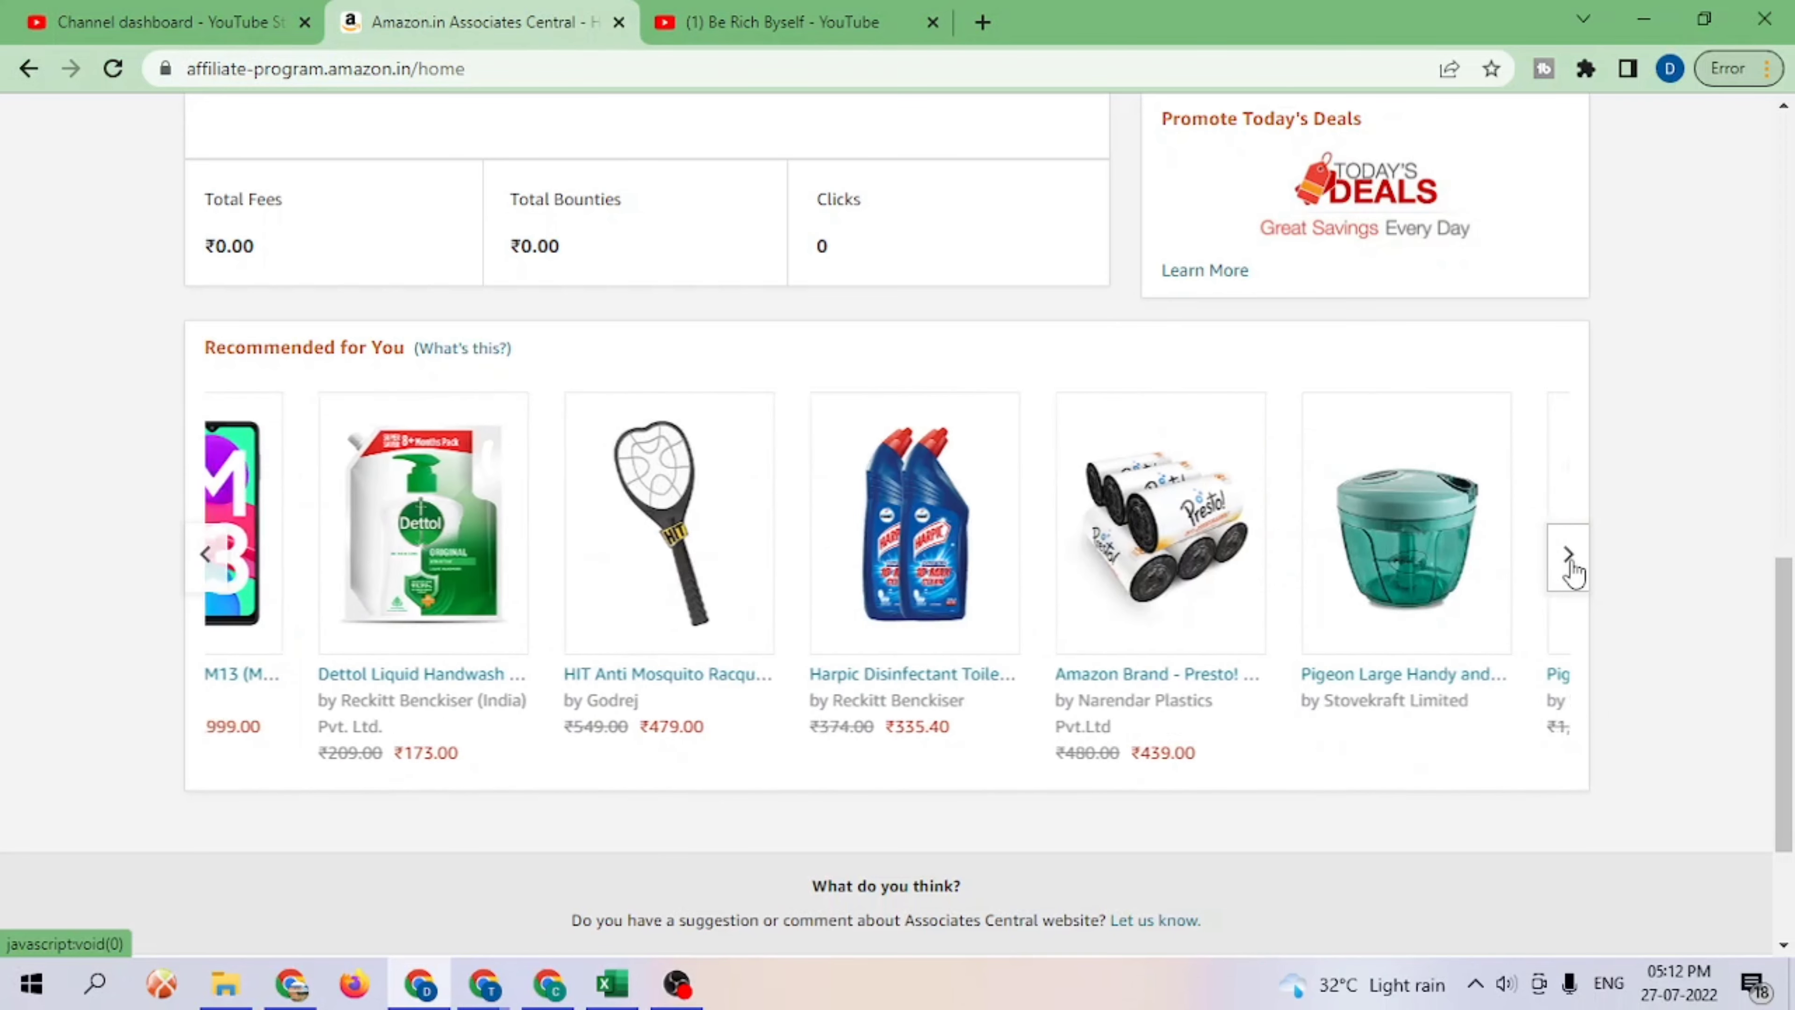
pyautogui.click(1570, 559)
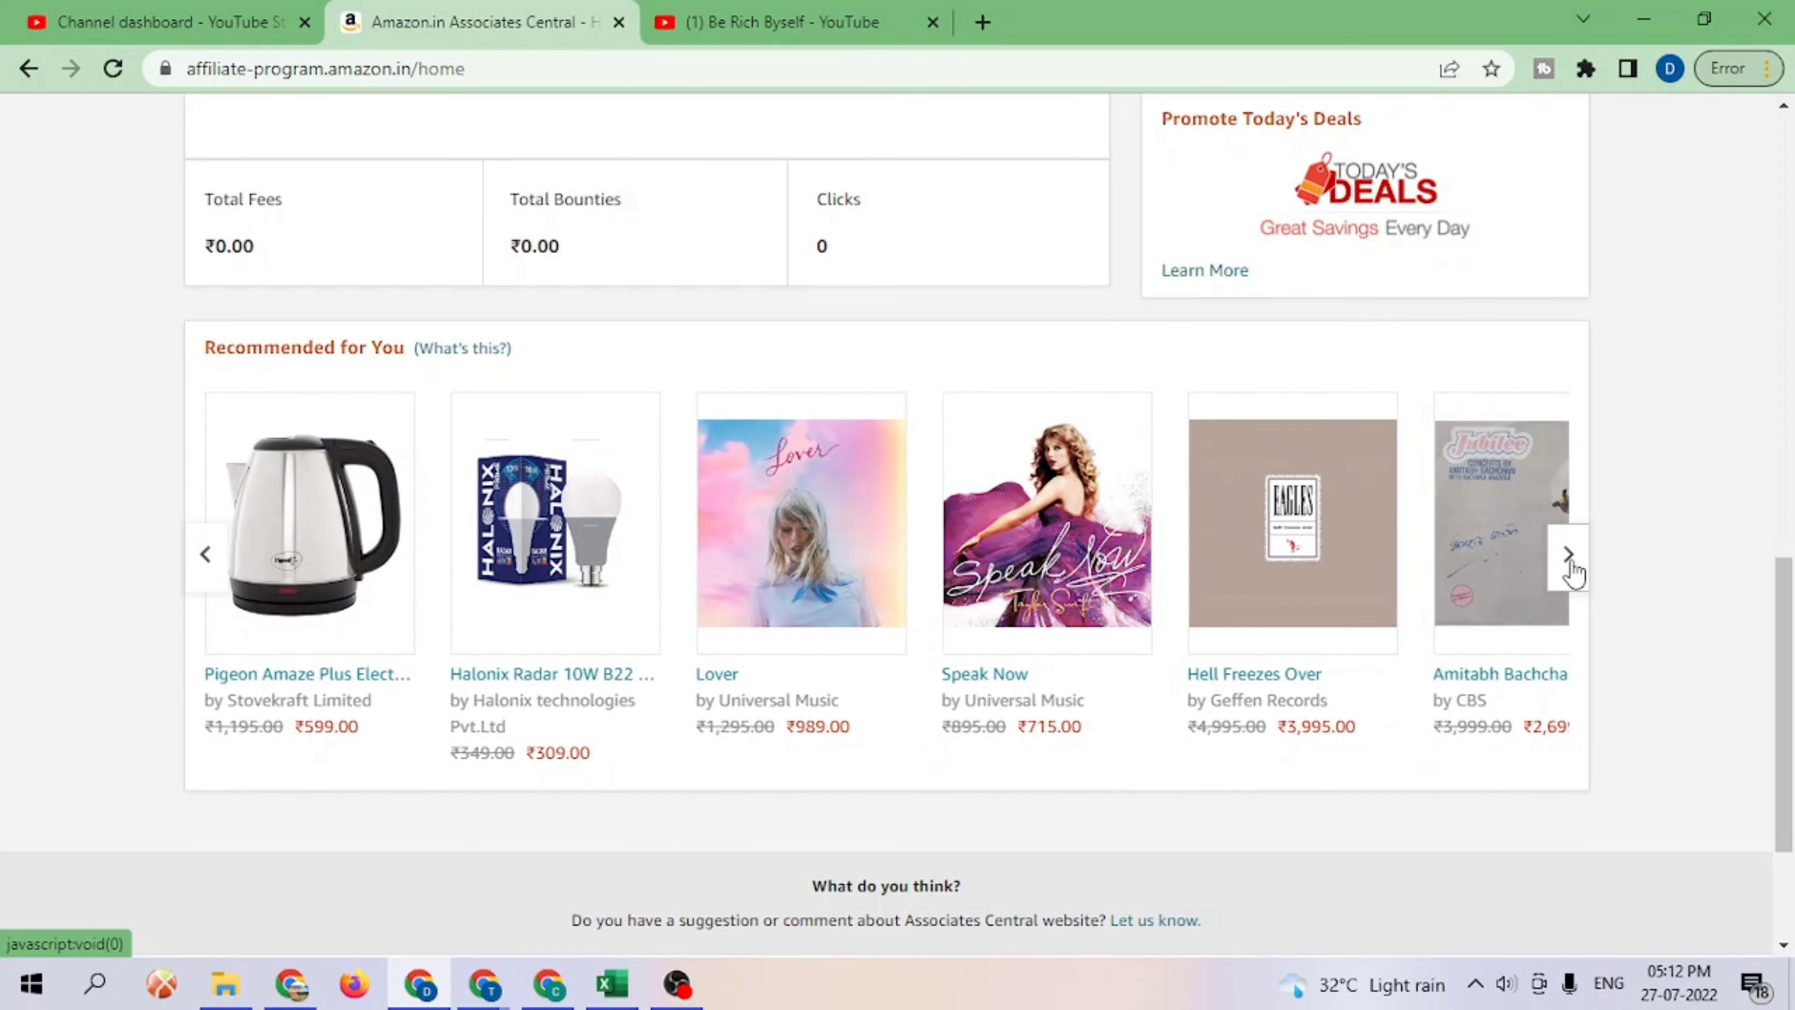
pyautogui.click(1569, 559)
pyautogui.click(1569, 558)
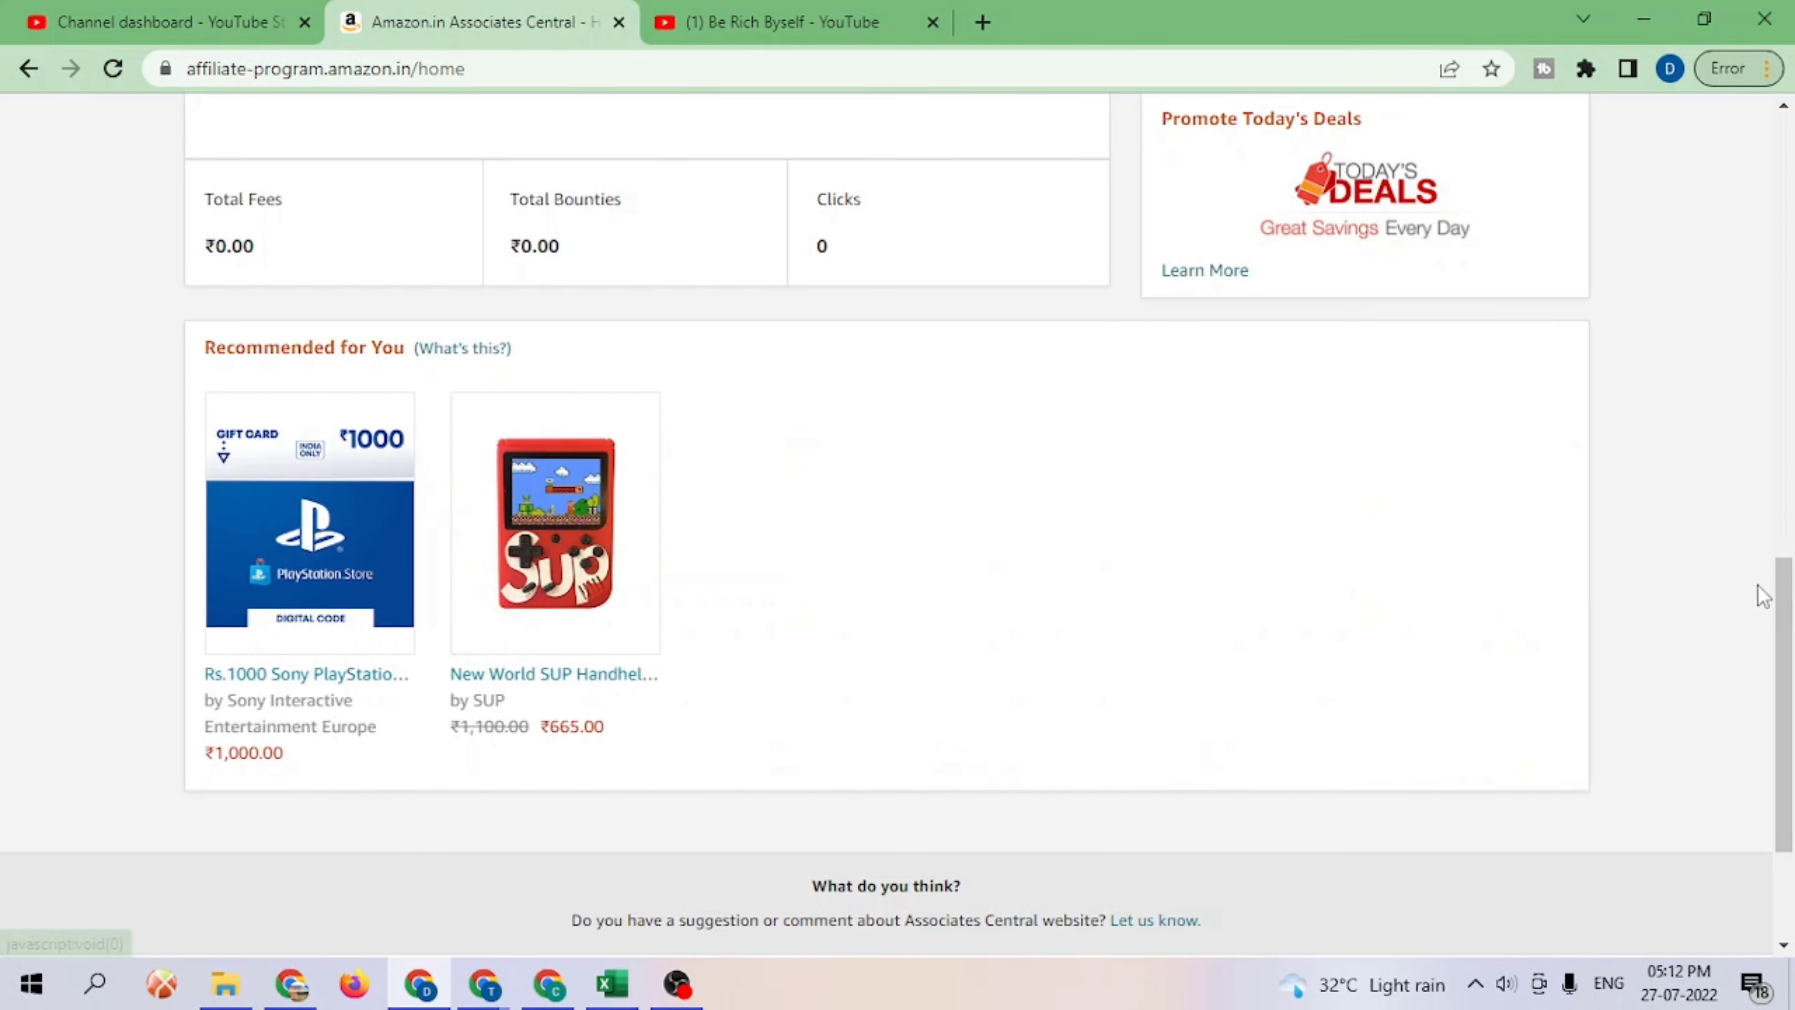
pyautogui.moveTo(1786, 616); pyautogui.dragTo(1788, 414)
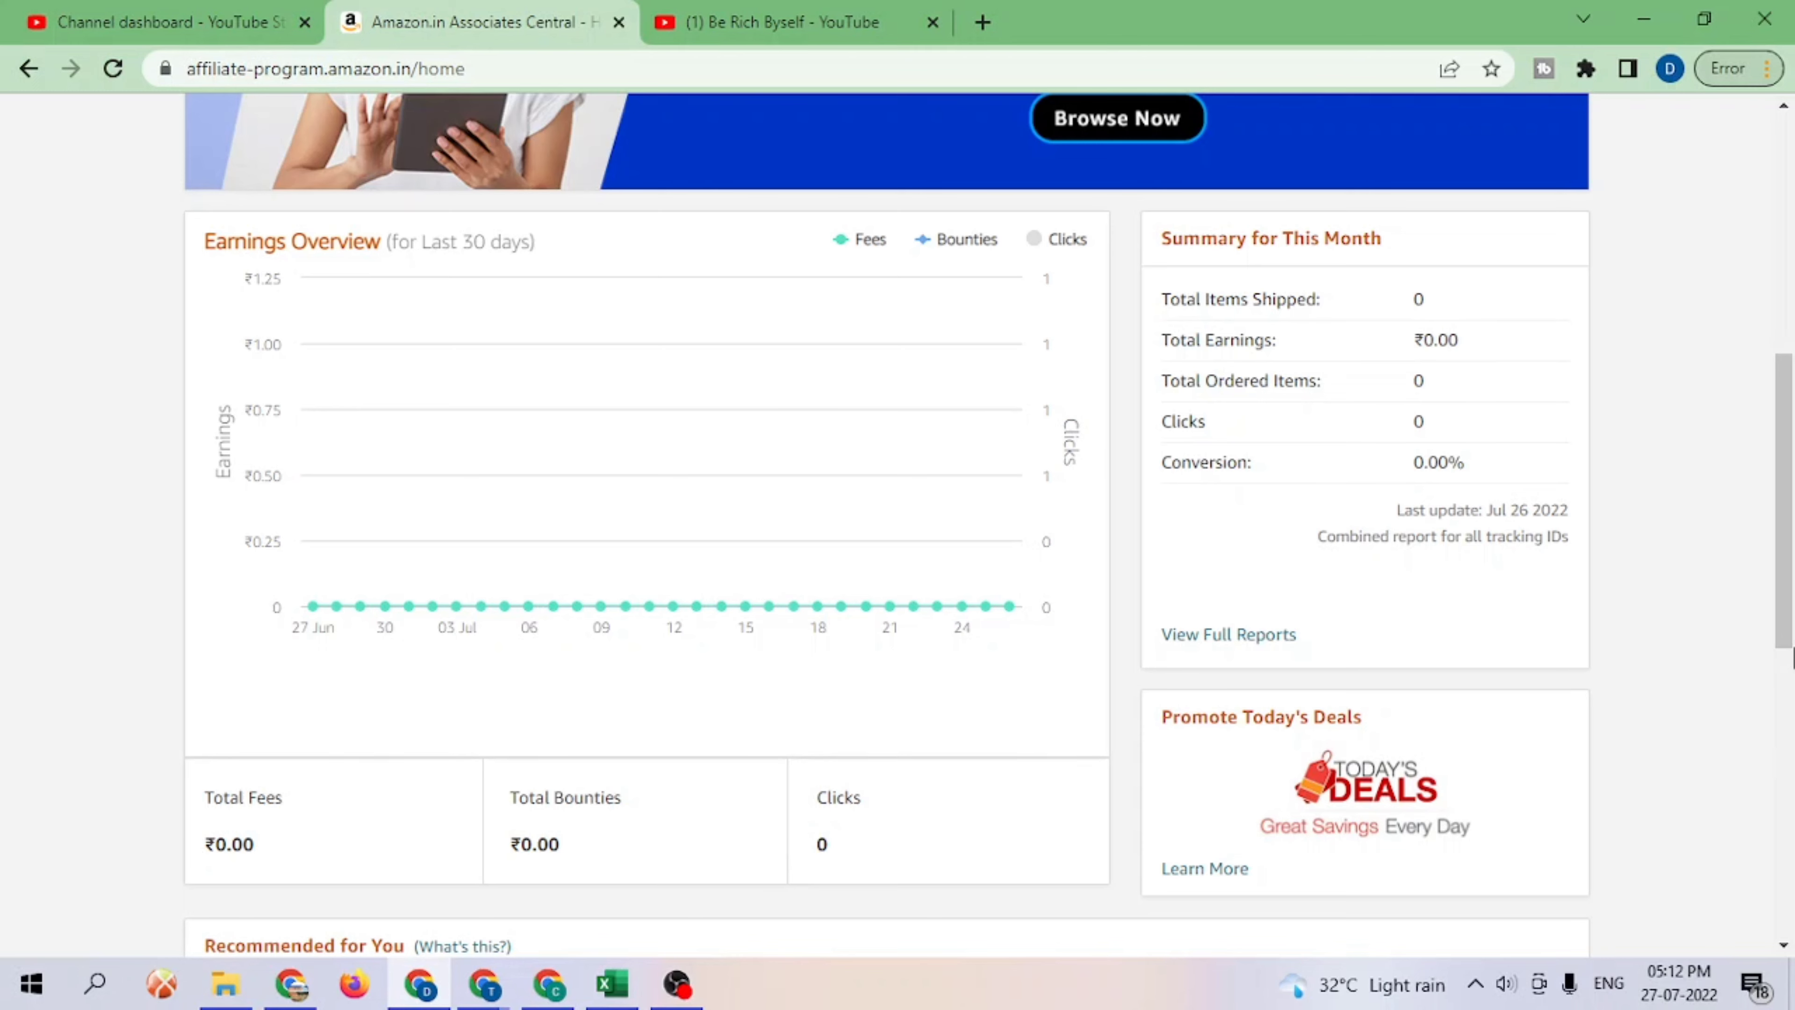
pyautogui.scroll(3, 1792, 473)
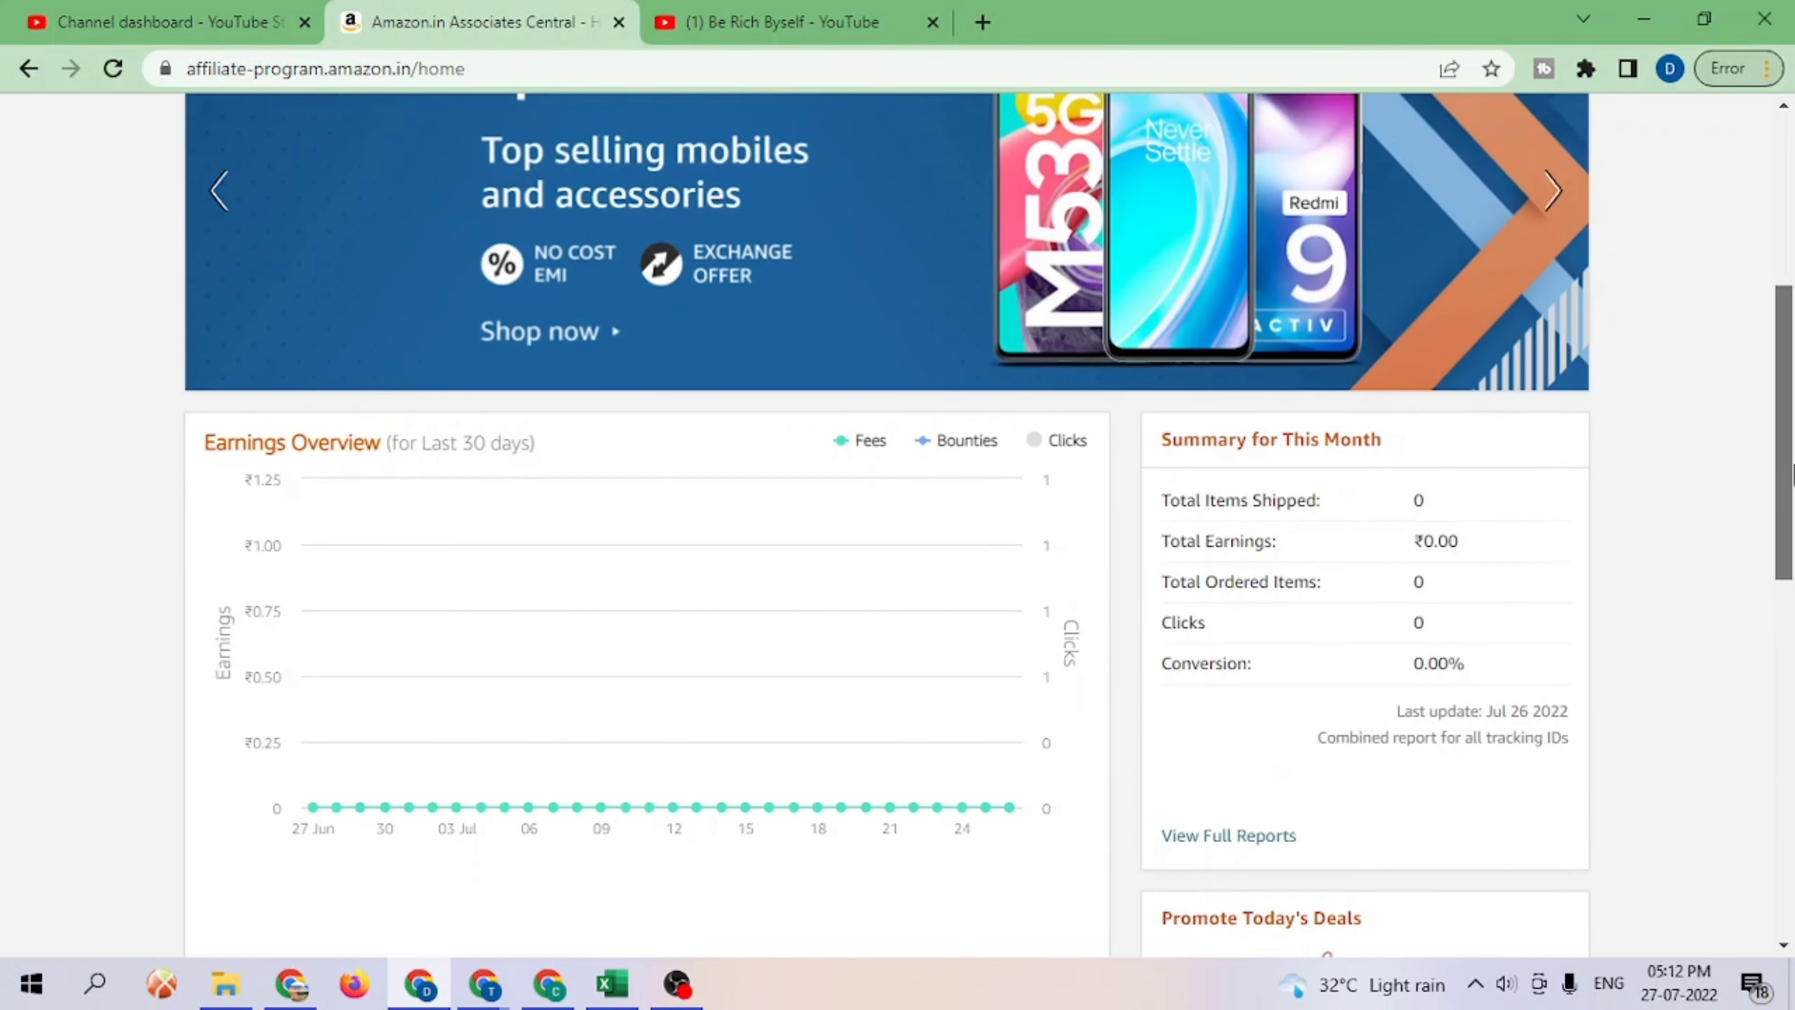
pyautogui.moveTo(1792, 473); pyautogui.dragTo(1792, 389)
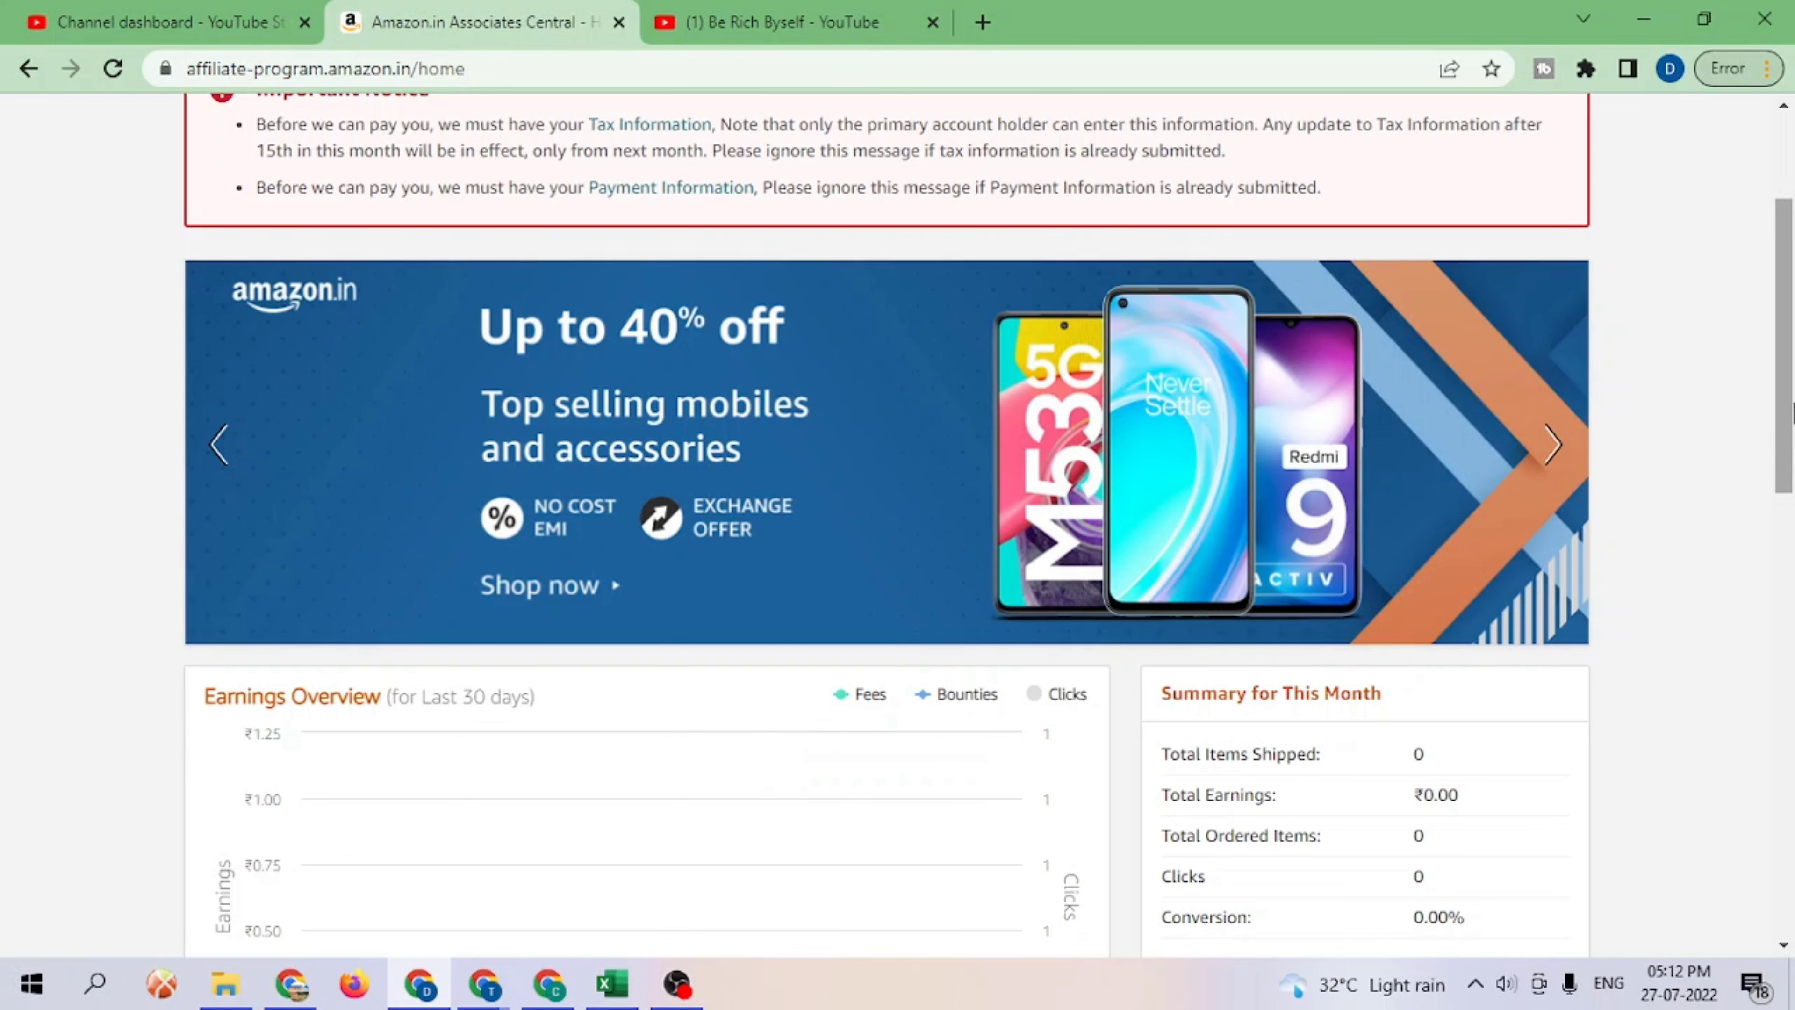
pyautogui.press('Menu')
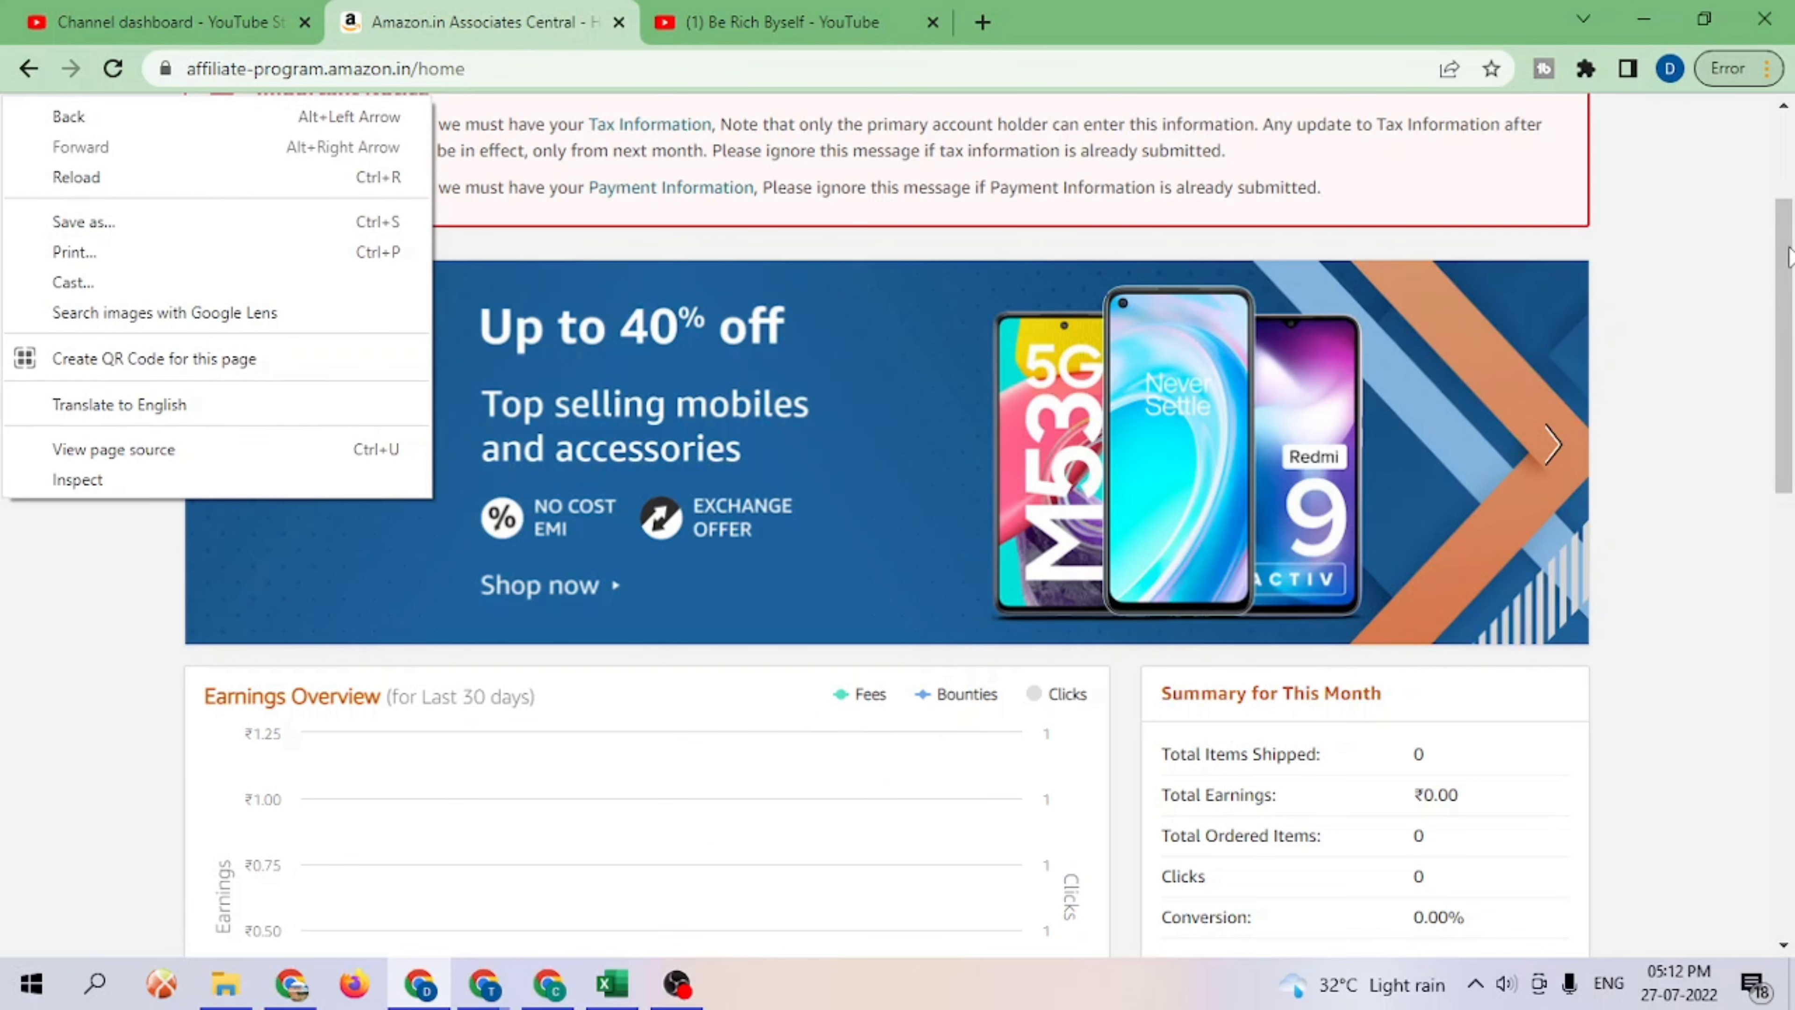
pyautogui.click(1792, 258)
pyautogui.moveTo(1792, 258); pyautogui.dragTo(1791, 174)
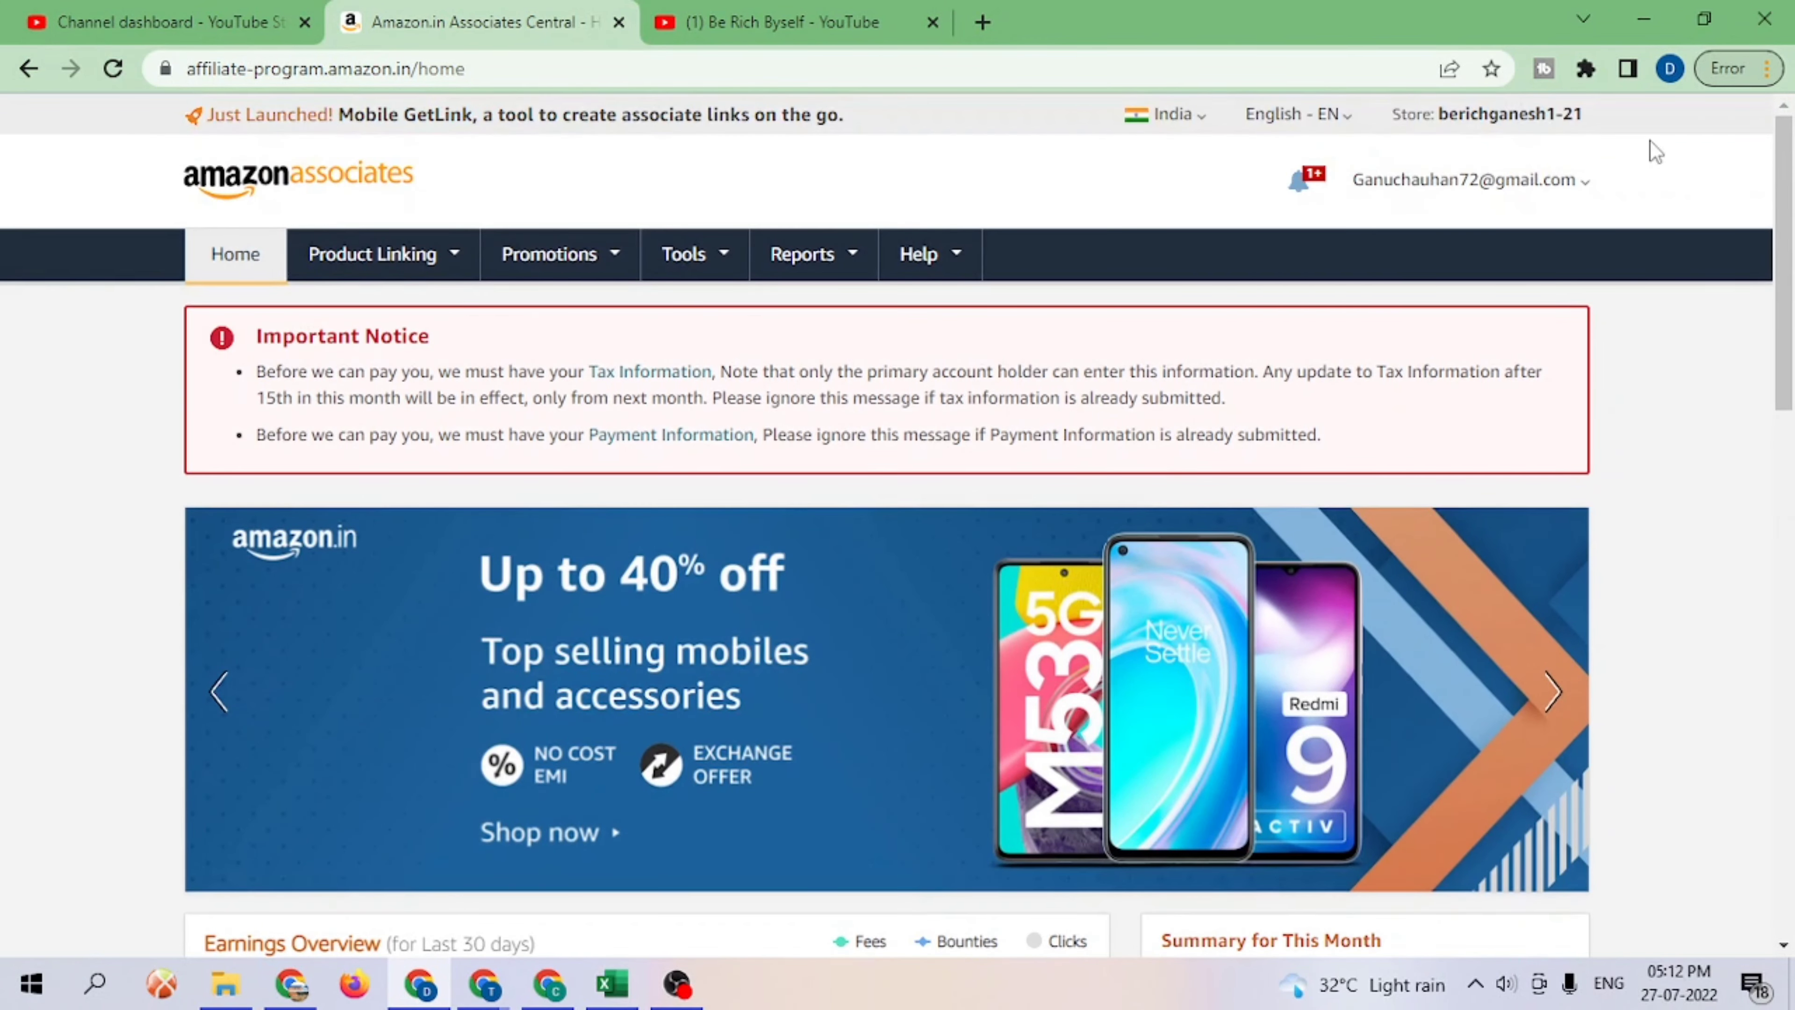
pyautogui.moveTo(445, 256)
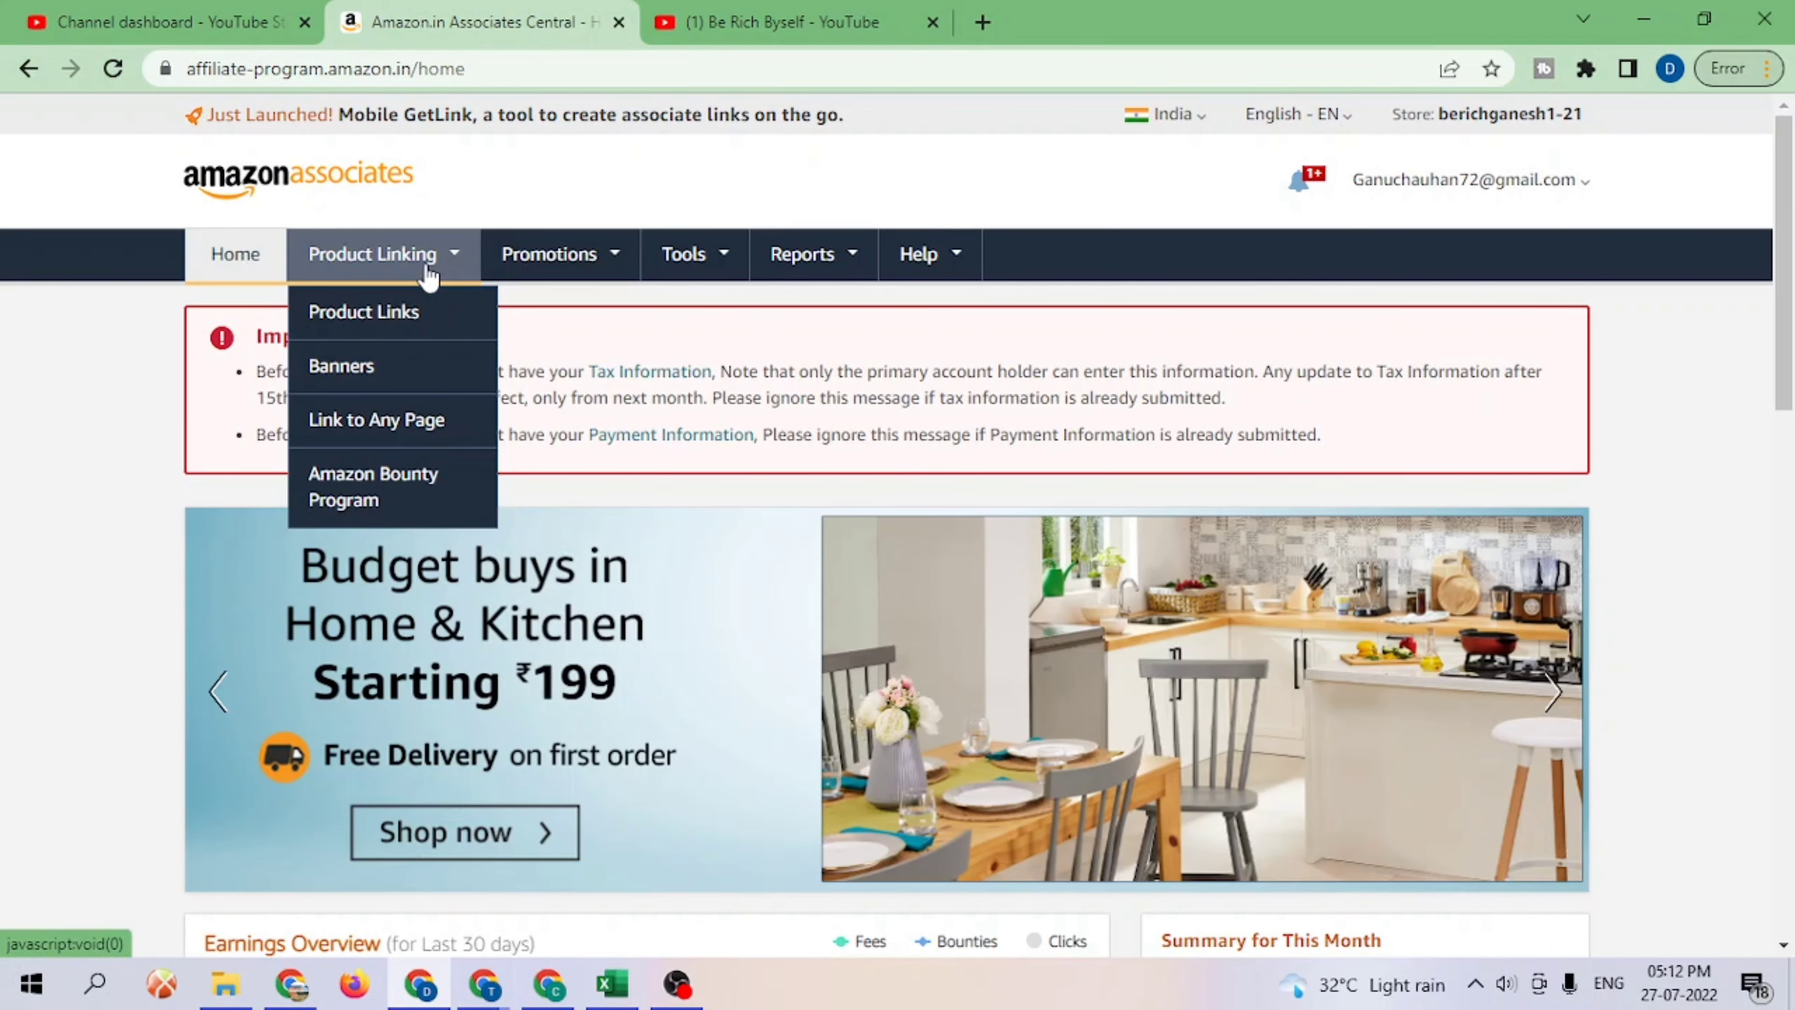